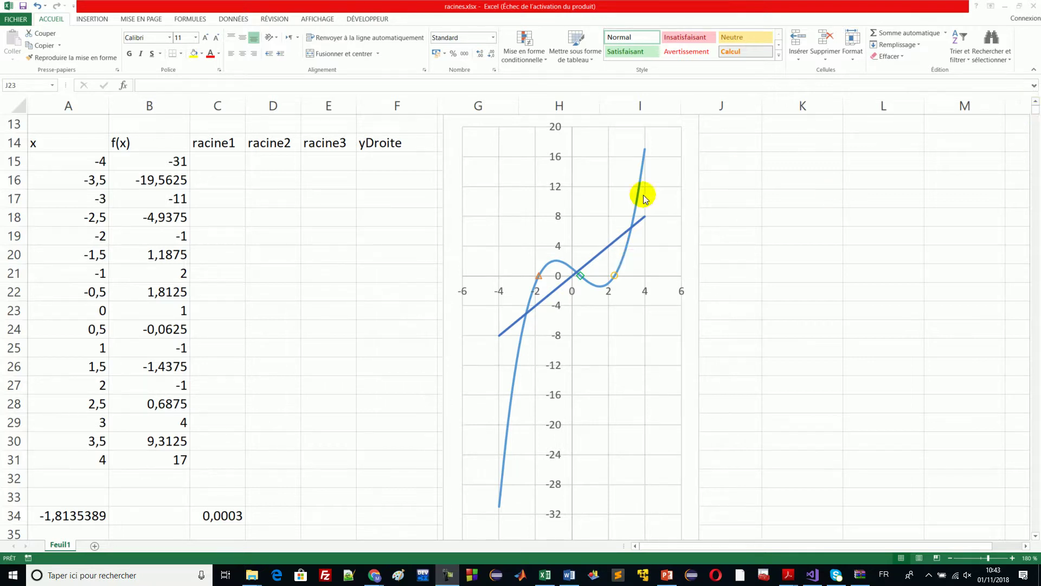
- Review the line parameters, selecting the x1 and y1 cells in E7:F8 and the x0 and y0 cells in E9:F10
left_click(361, 142)
key("Up")
key("Up")
key("Up")
key("Up")
key("Up")
key("Up")
key("Up")
key("Up")
key("Up")
key("Up")
key("Up")
key("Up")
key("Up")
key("Up")
key("Up")
key("Up")
key("Left")
key("Left")
key("Left")
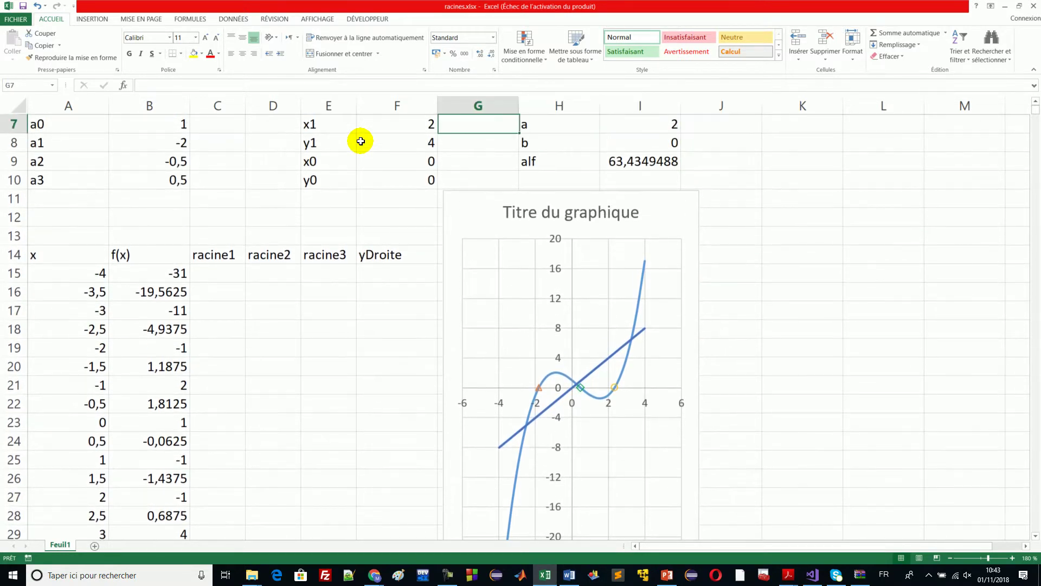
key("Left")
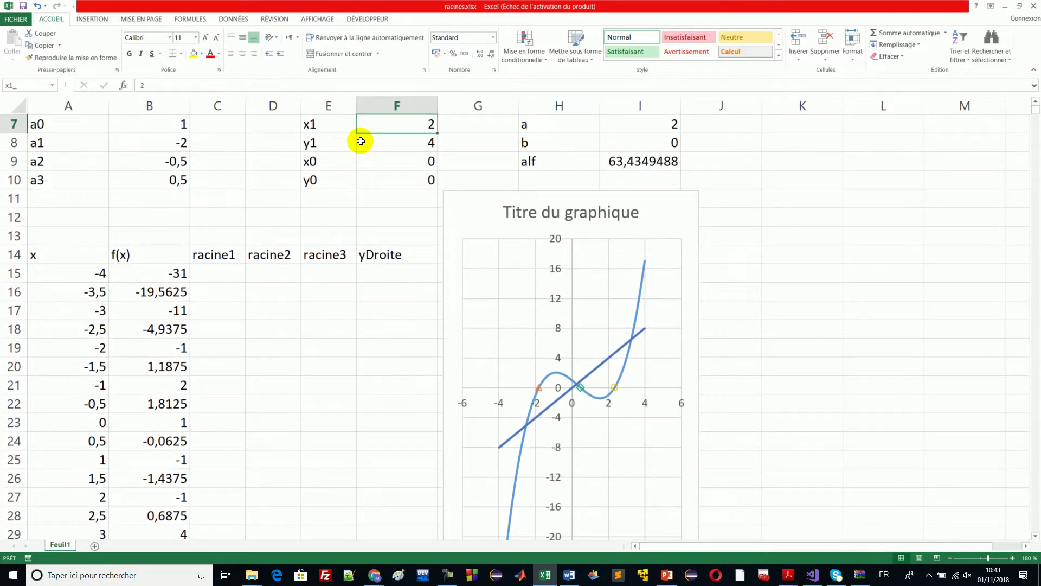
key("Right")
key("Right")
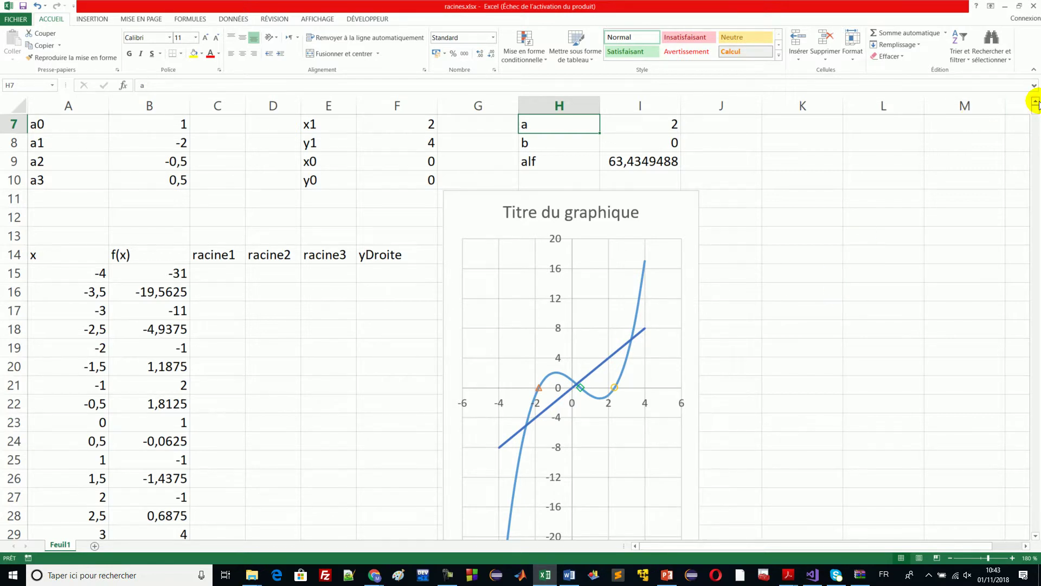
scroll(1036, 102, "up", 2)
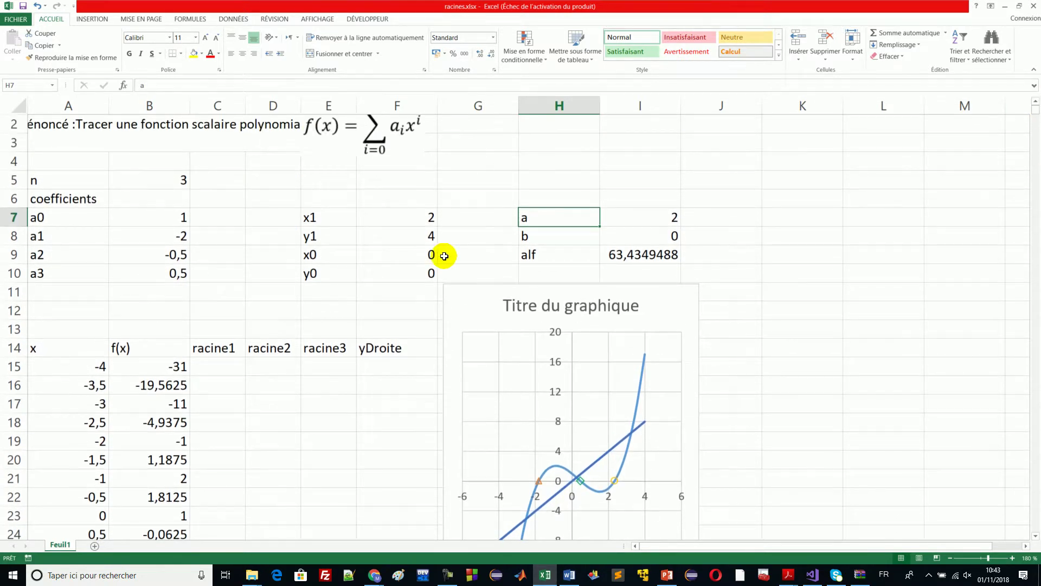
left_click_drag(322, 226, 386, 228)
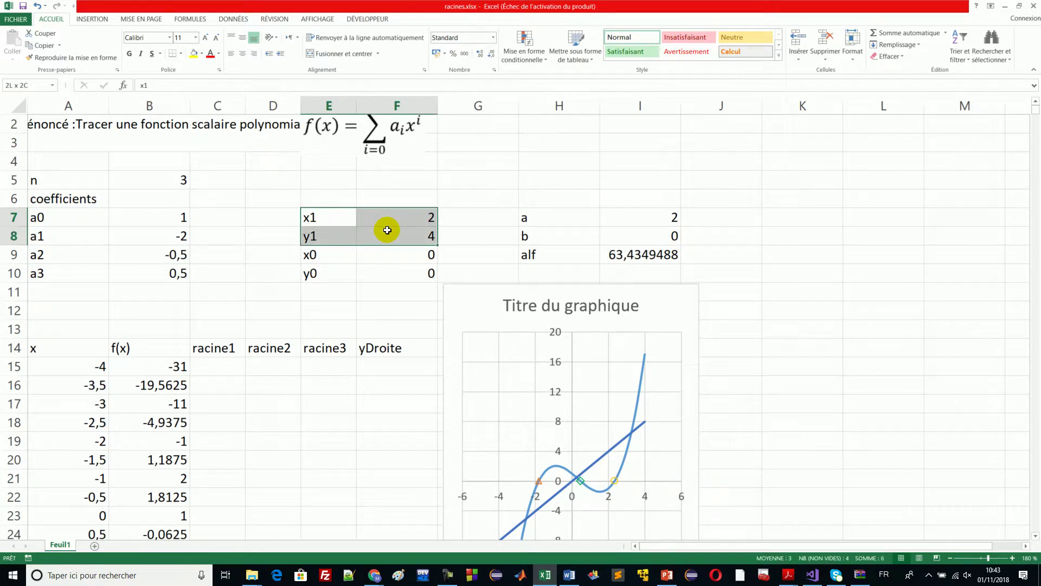
left_click_drag(328, 257, 399, 270)
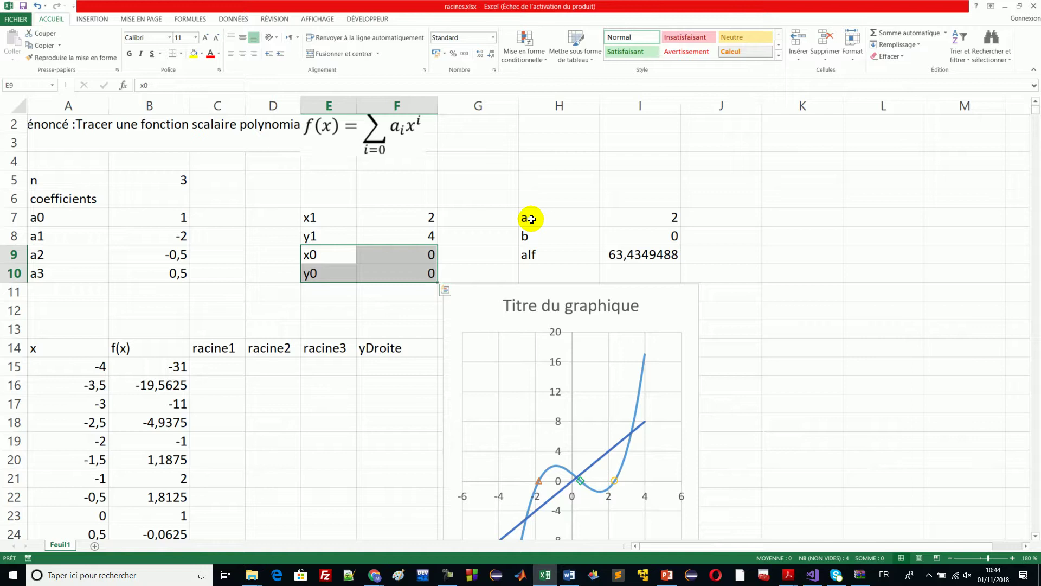
- Inspect the formulas that compute the line's slope a in I7 and its intercept b in I8
left_click(632, 216)
double_click(646, 216)
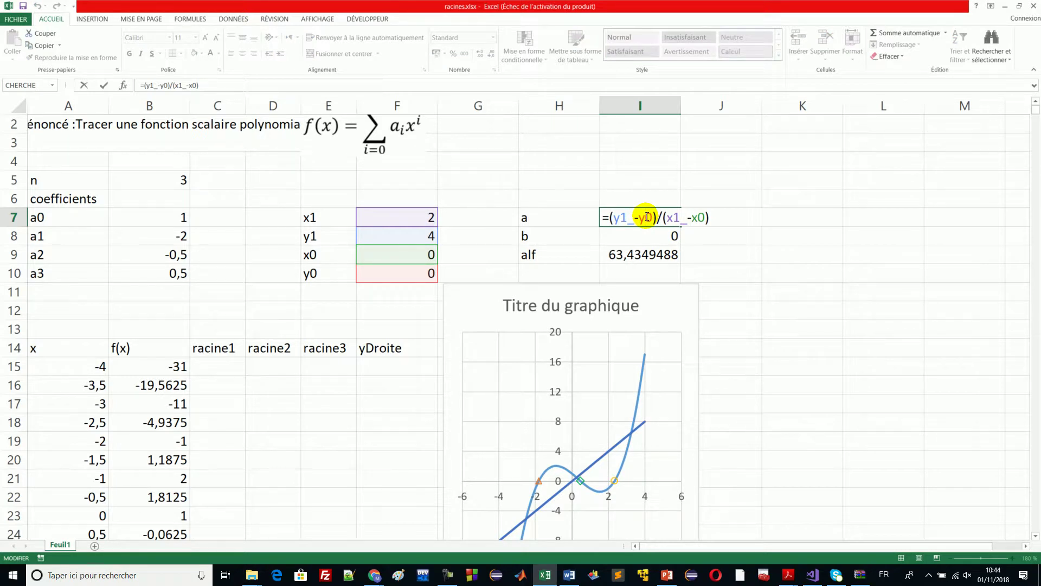
key("Escape")
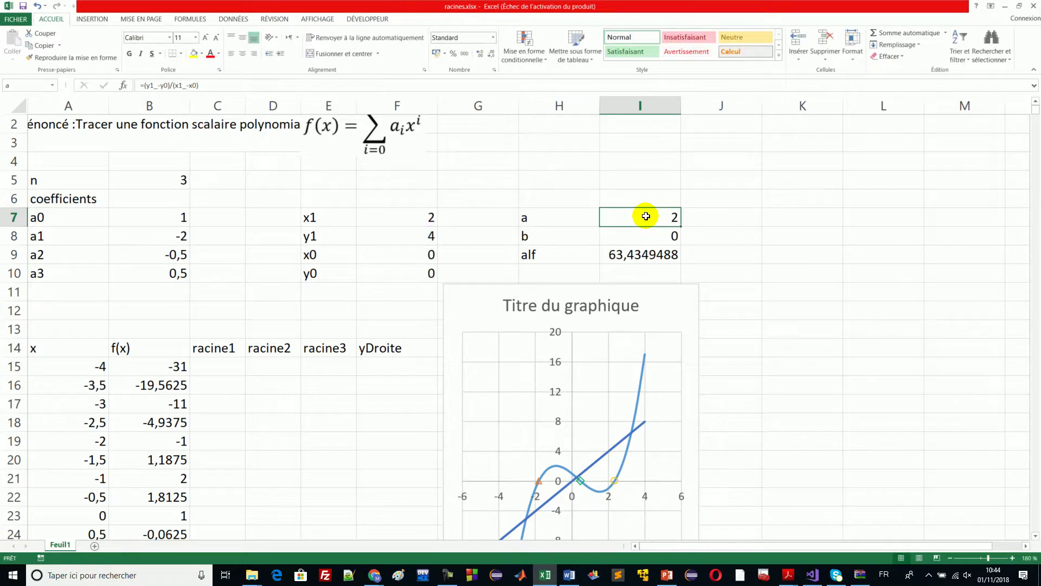
left_click(652, 237)
double_click(652, 236)
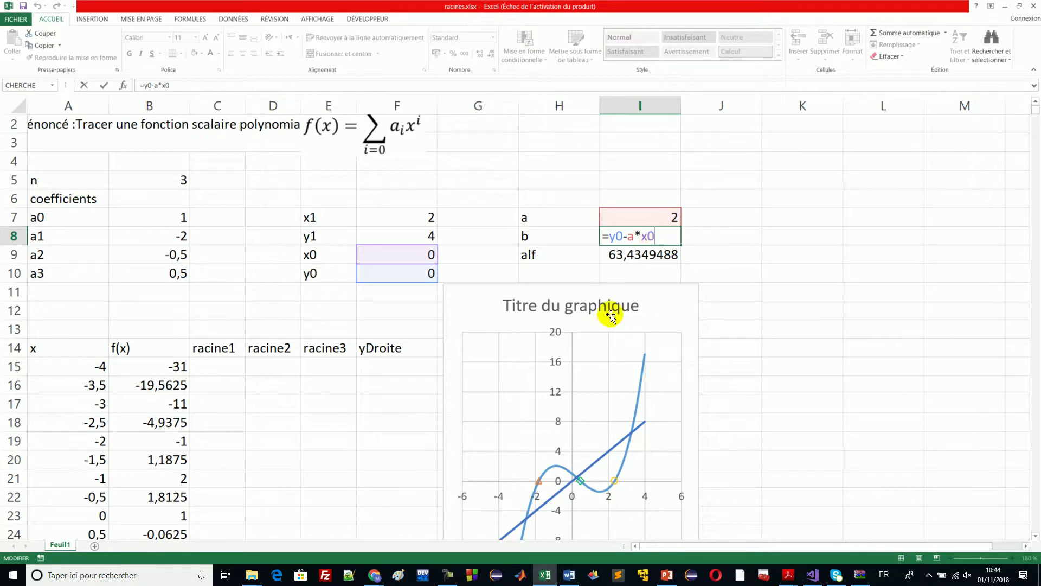
key("ctrl+Return")
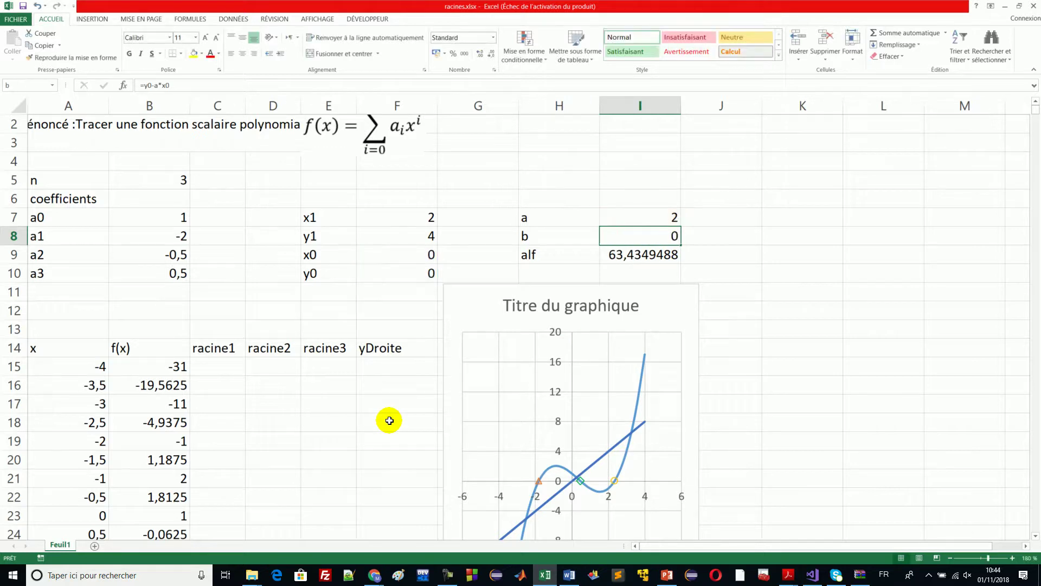
- Inspect the yDroite formulas in cells F41 and F42 below the table
scroll(390, 420, "down", 7)
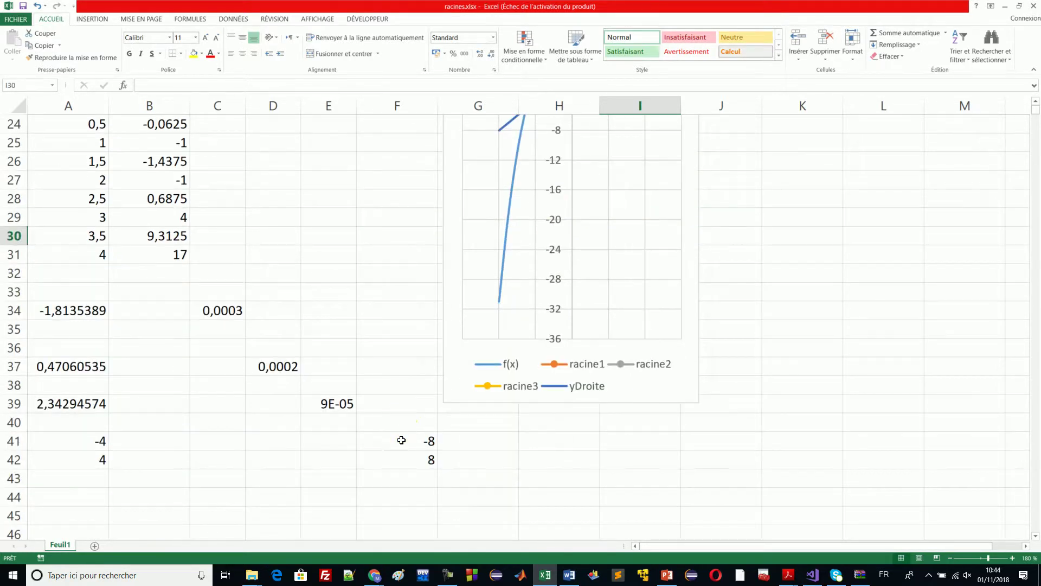
left_click(401, 440)
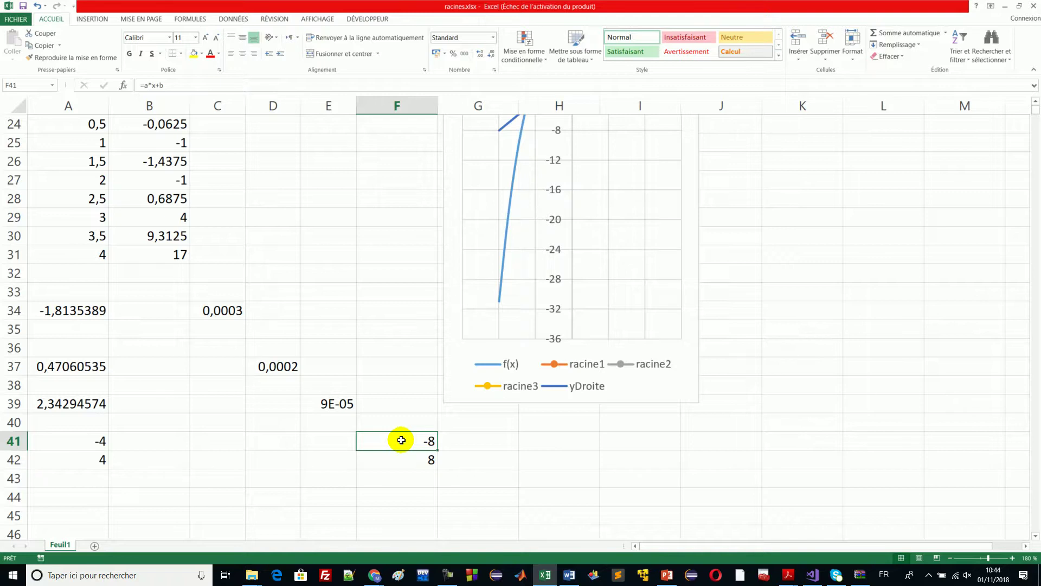
double_click(401, 440)
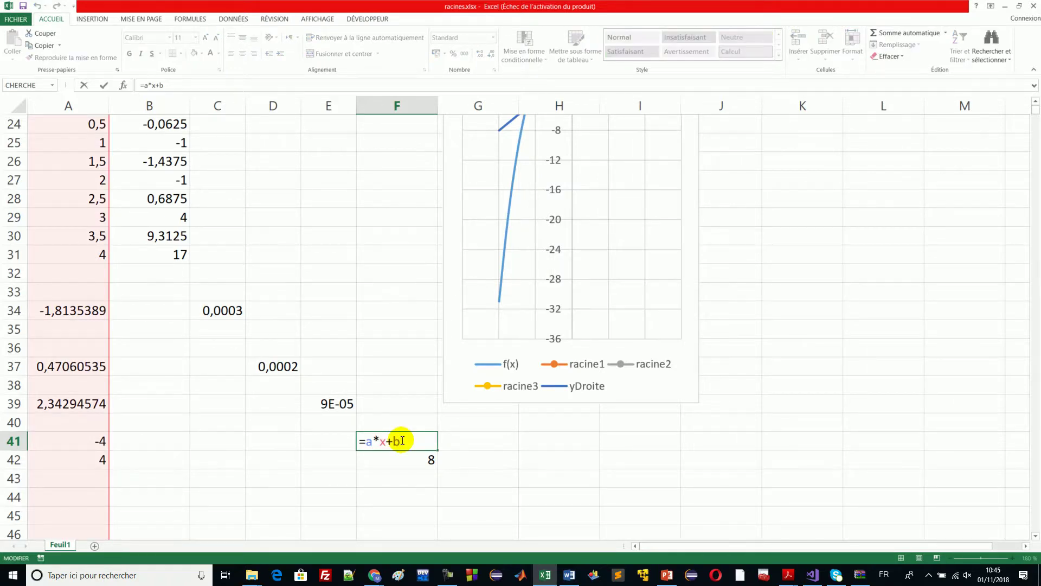
key("Return")
double_click(399, 459)
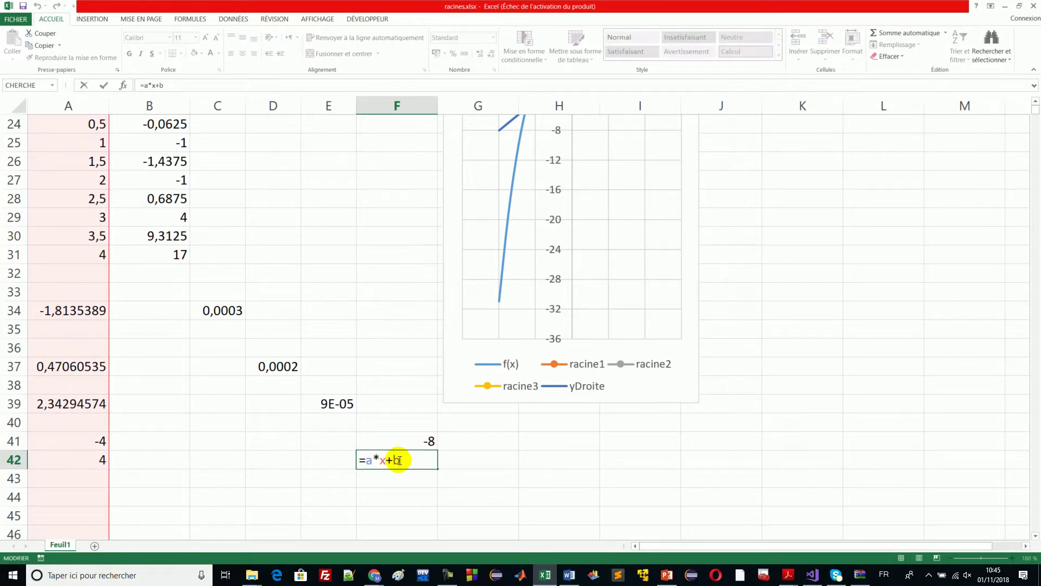
key("Return")
key("Return")
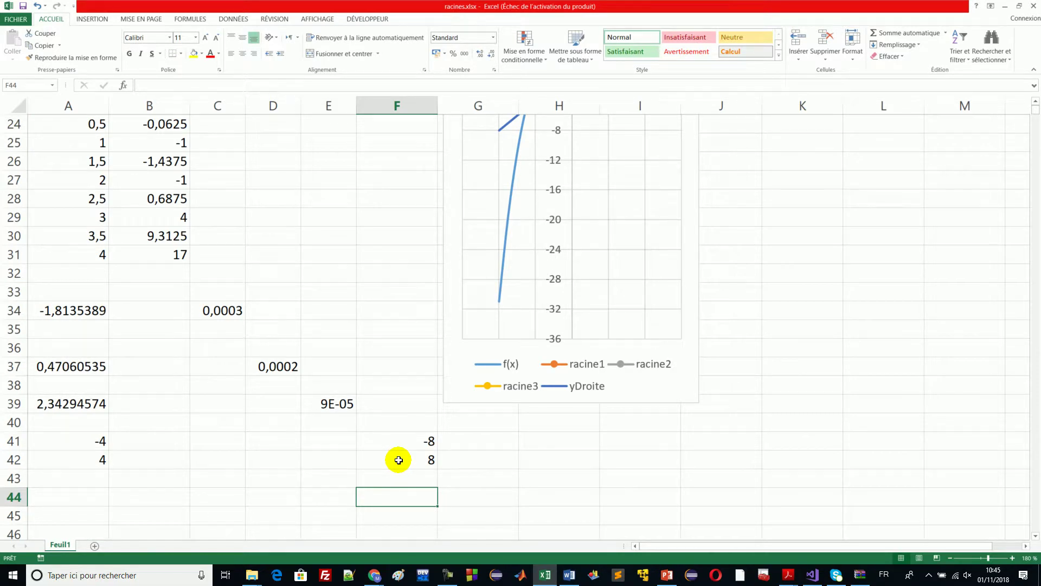
- Select the chart and examine the f(x) curve and the line together with their source data range
left_click(680, 349)
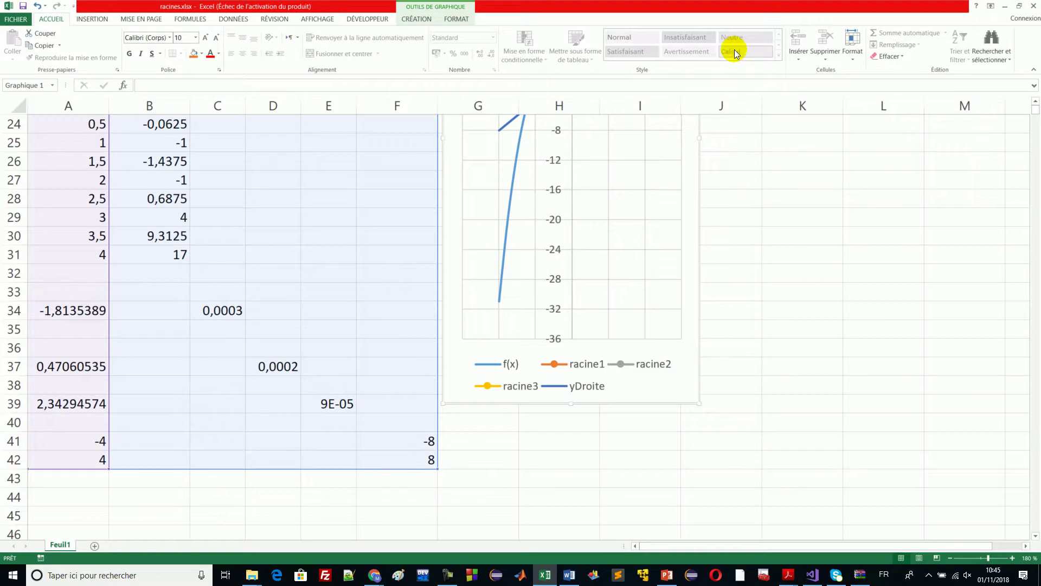
left_click(1035, 102)
left_click(1035, 101)
scroll(1035, 105, "up", 3)
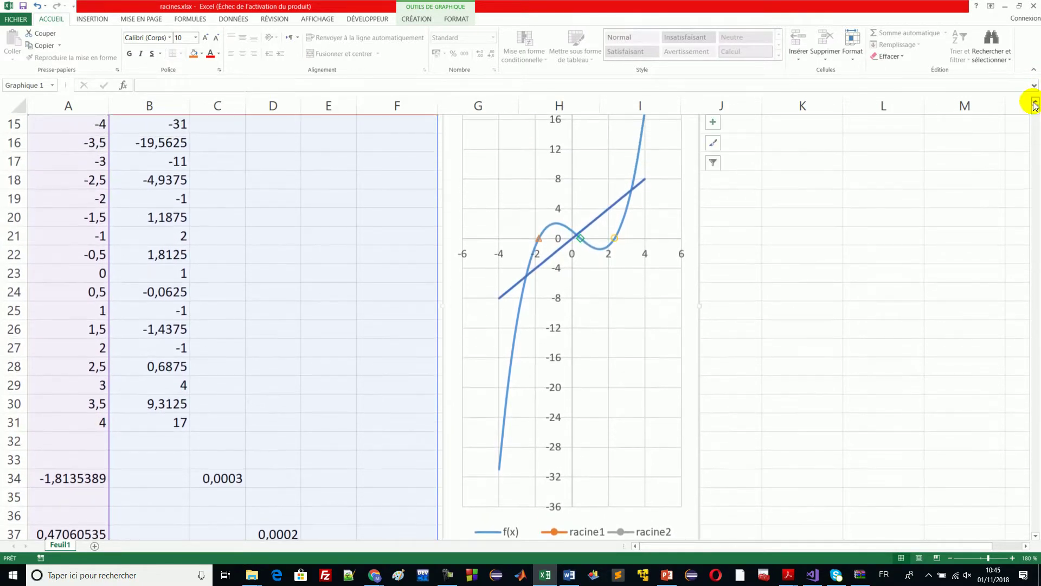
left_click(1035, 103)
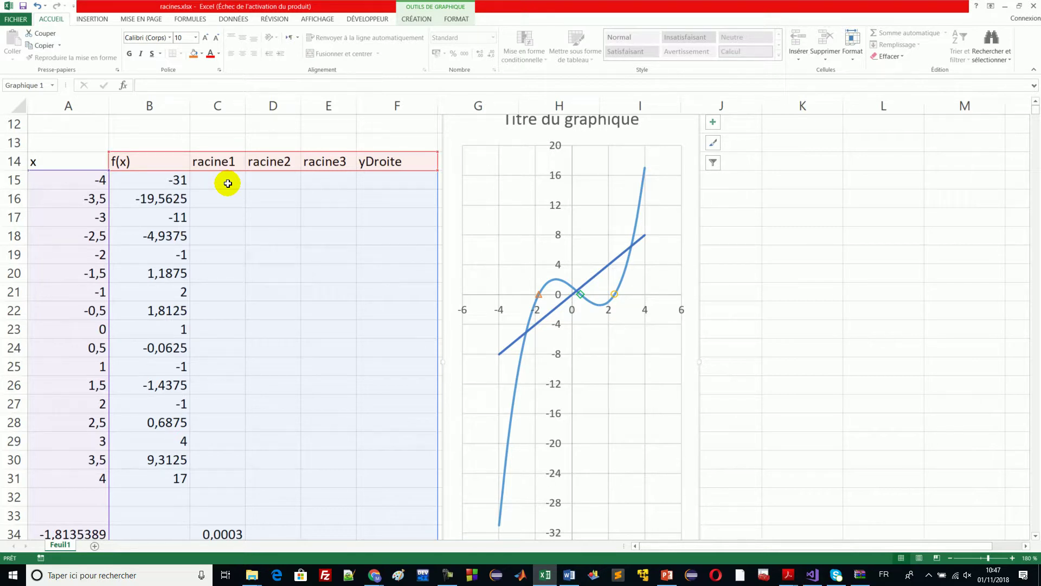
- Review the root rows and line endpoints below the x and f(x) table, down to the empty cell A47
left_click(204, 303)
key("Down")
key("Down")
key("Down")
key("Down")
key("Down")
key("Down")
key("Down")
key("Down")
key("Down")
key("Down")
key("Down")
key("Down")
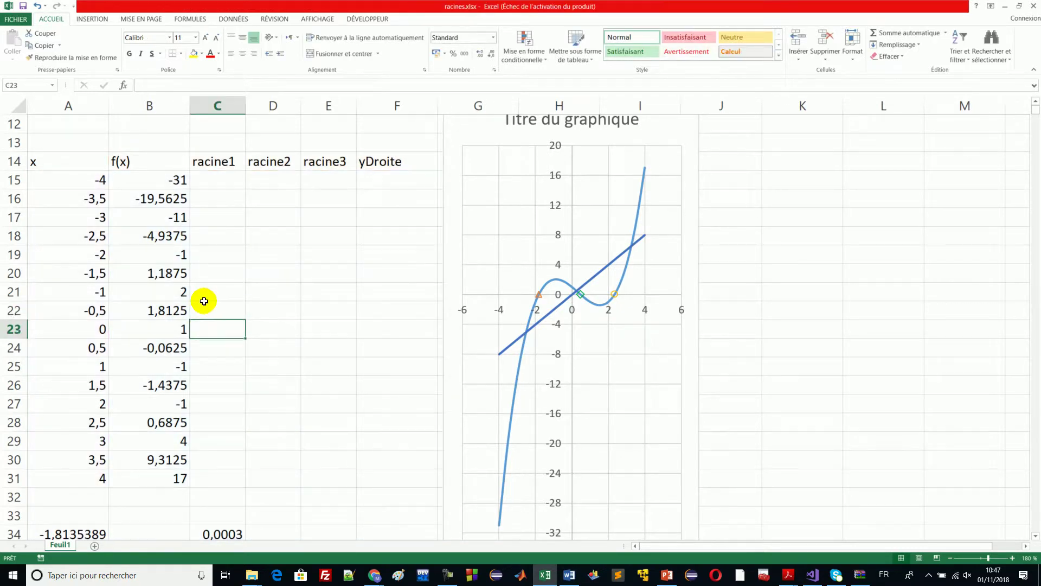
key("Down")
key("Down")
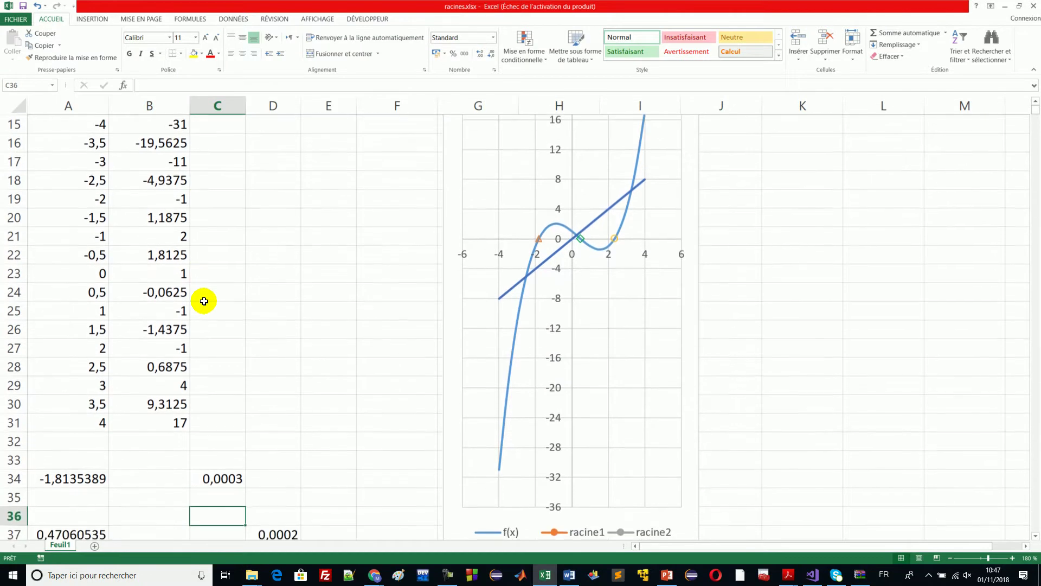
key("Down")
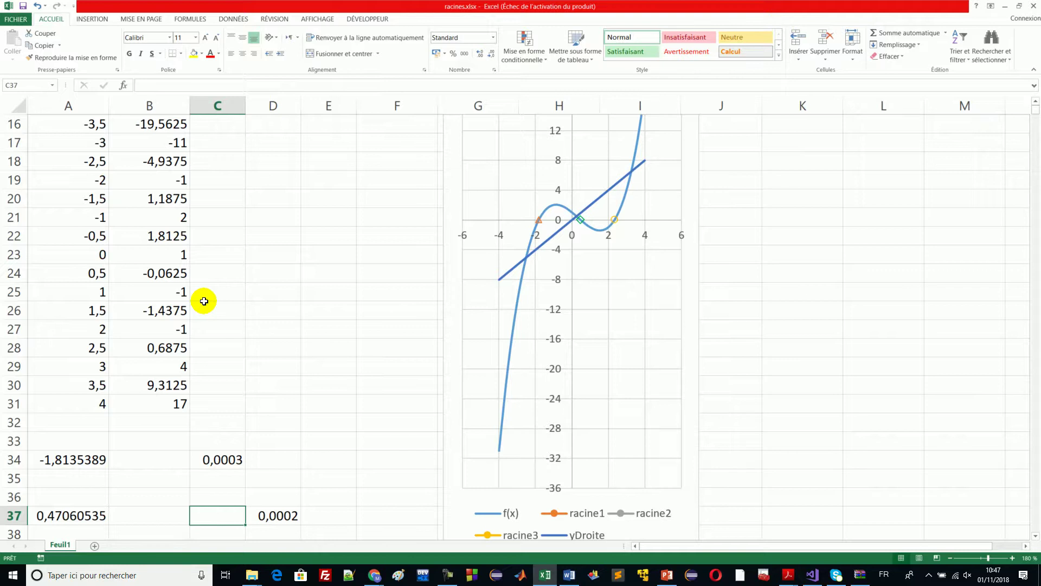
key("Down")
key("Down")
key("Down")
key("Down")
key("Down")
key("Down")
key("Down")
key("Down")
key("Down")
key("Down")
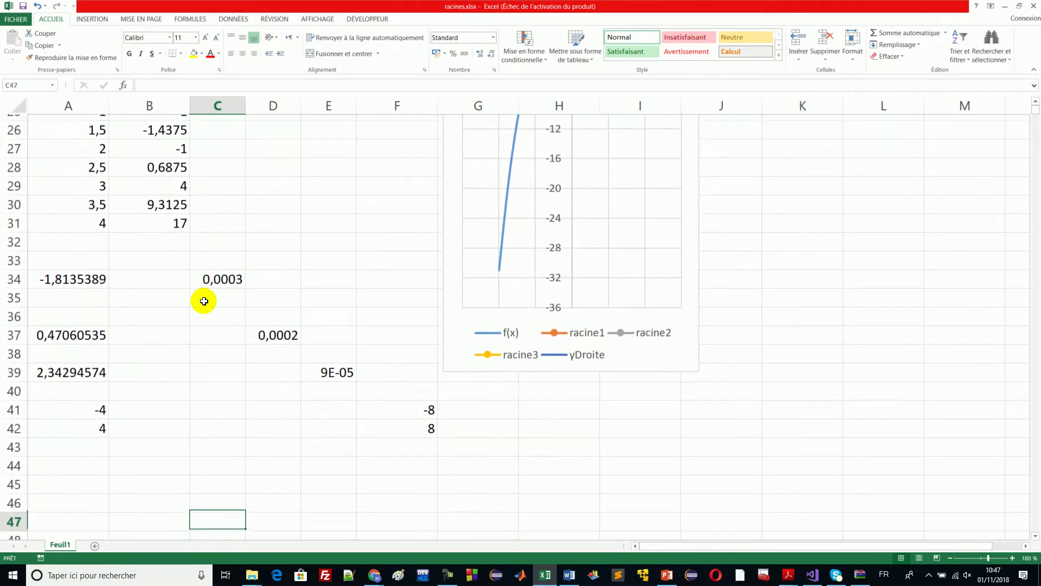
key("Left")
key("Left")
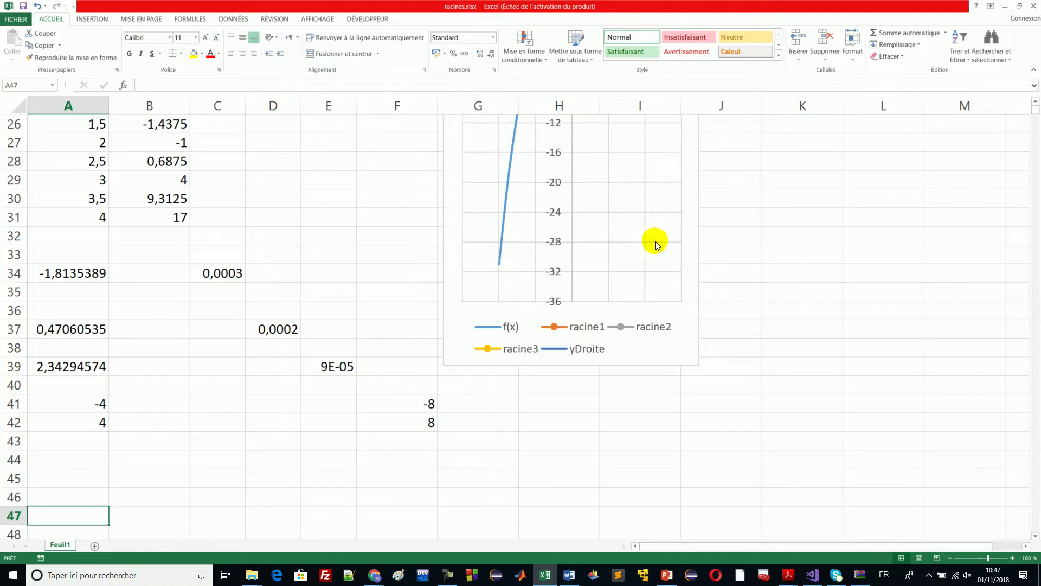
- Move the chart away from the data, beyond column H, and narrow columns G to I
left_click_drag(694, 323, 898, 474)
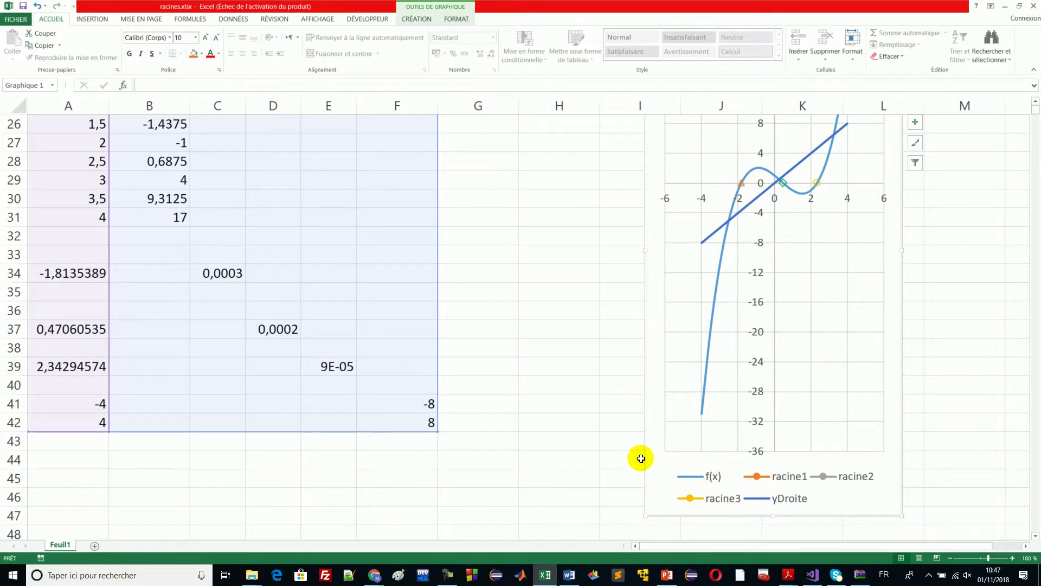
left_click_drag(646, 457, 651, 476)
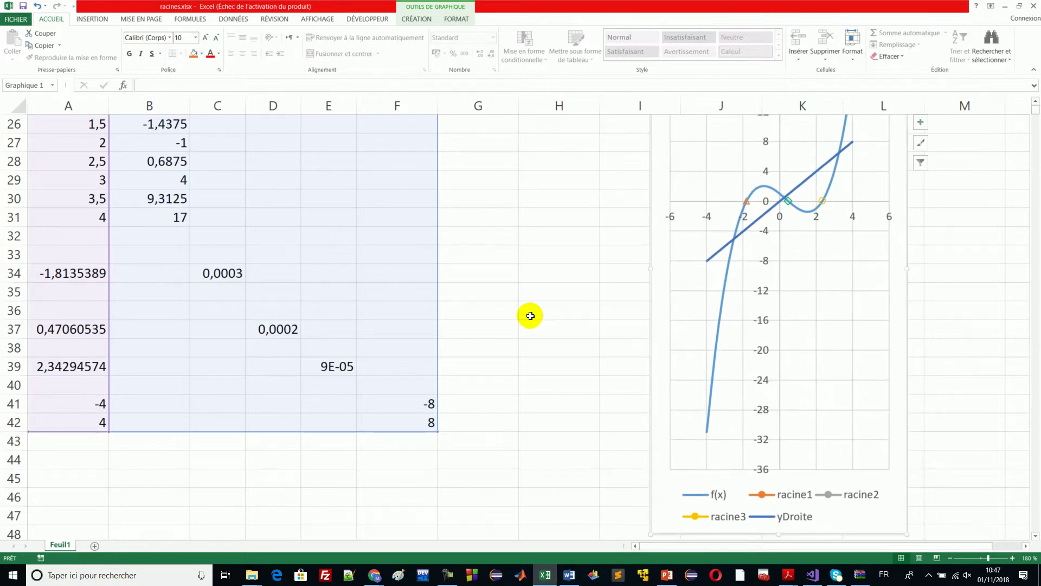
left_click_drag(494, 104, 652, 109)
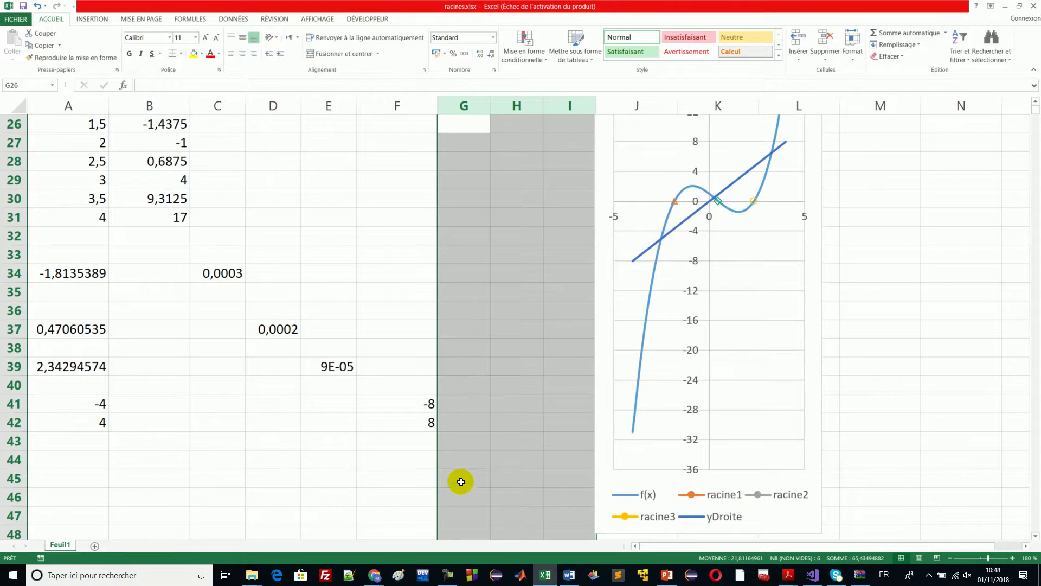
left_click(458, 464)
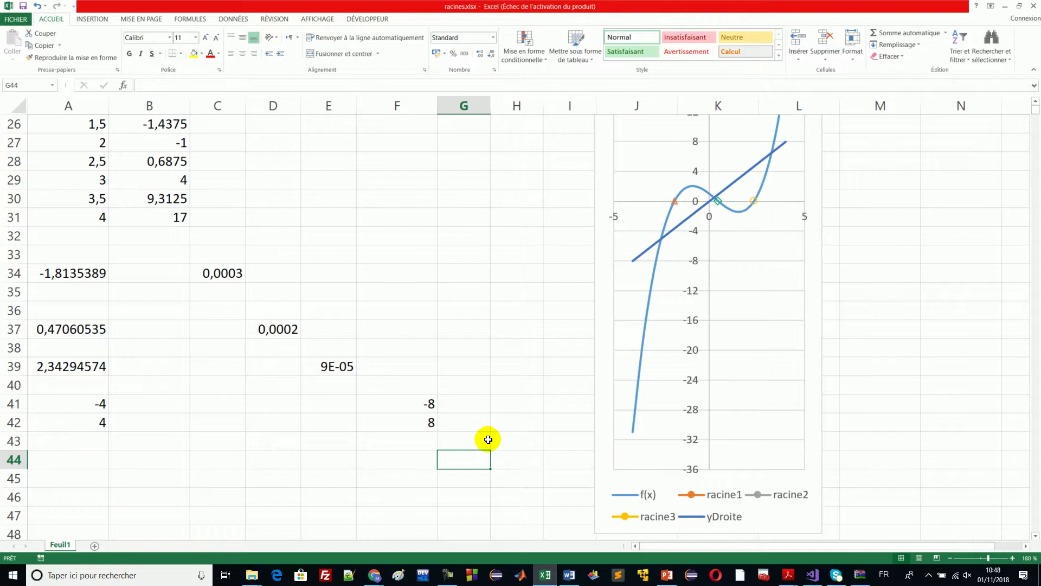
- Widen the chart to the edge of column L
left_click(102, 478)
left_click(102, 478)
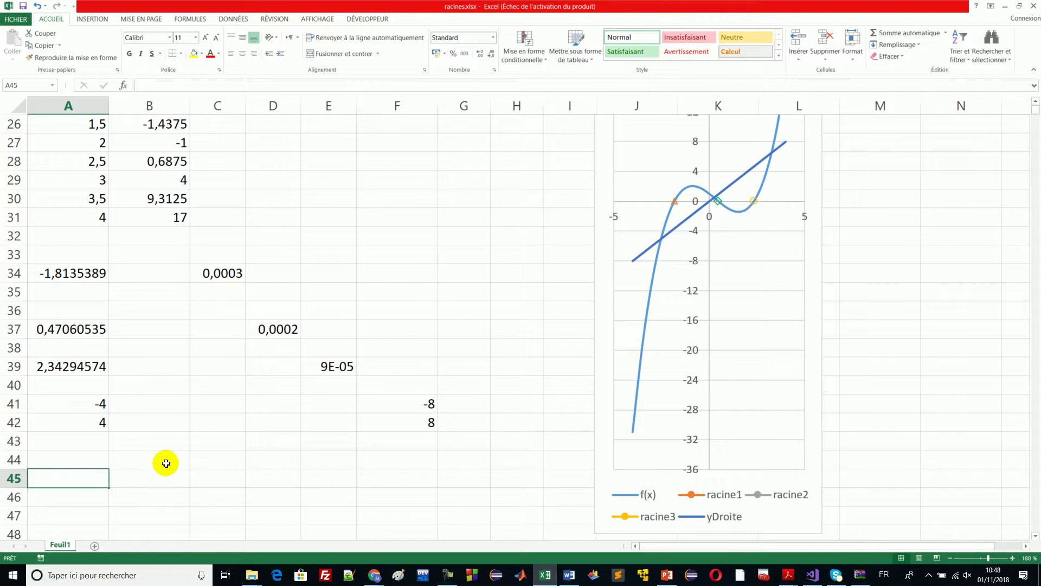
left_click(820, 246)
left_click_drag(823, 269, 860, 267)
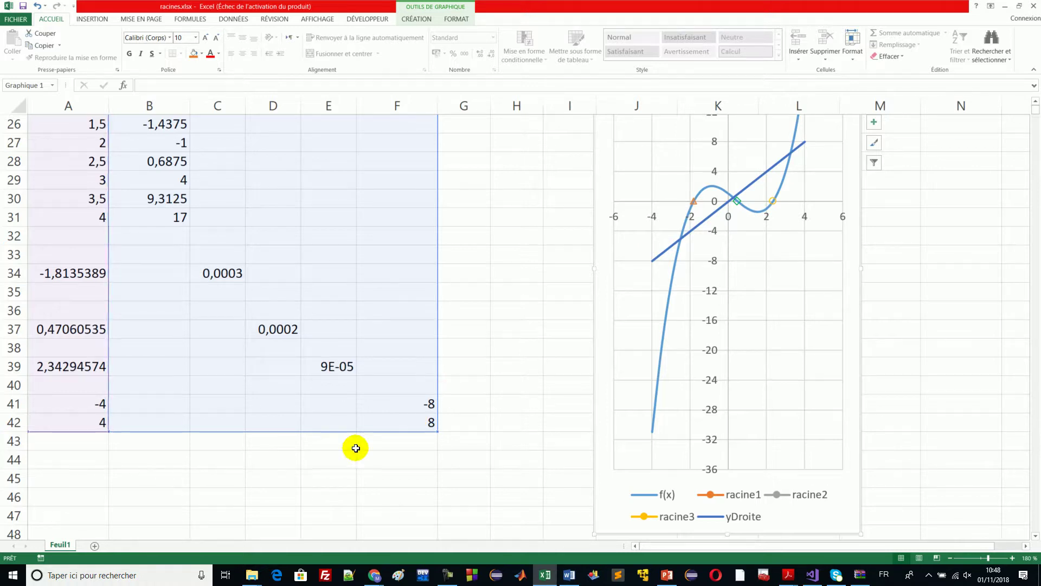
- Enter the starting x values -3, 0 and 4 in cells A45, A46 and A47
left_click(112, 477)
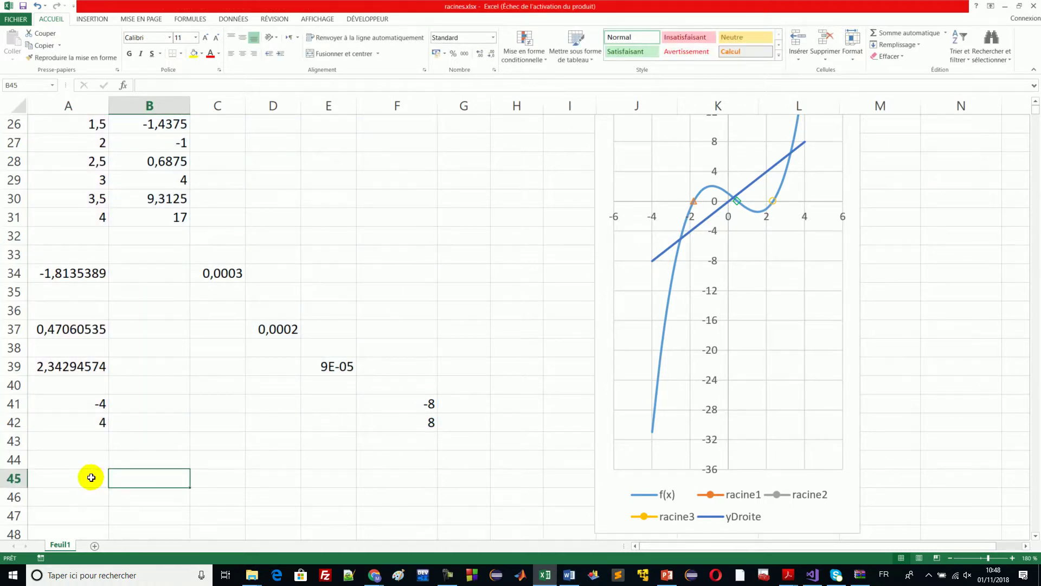
left_click(90, 477)
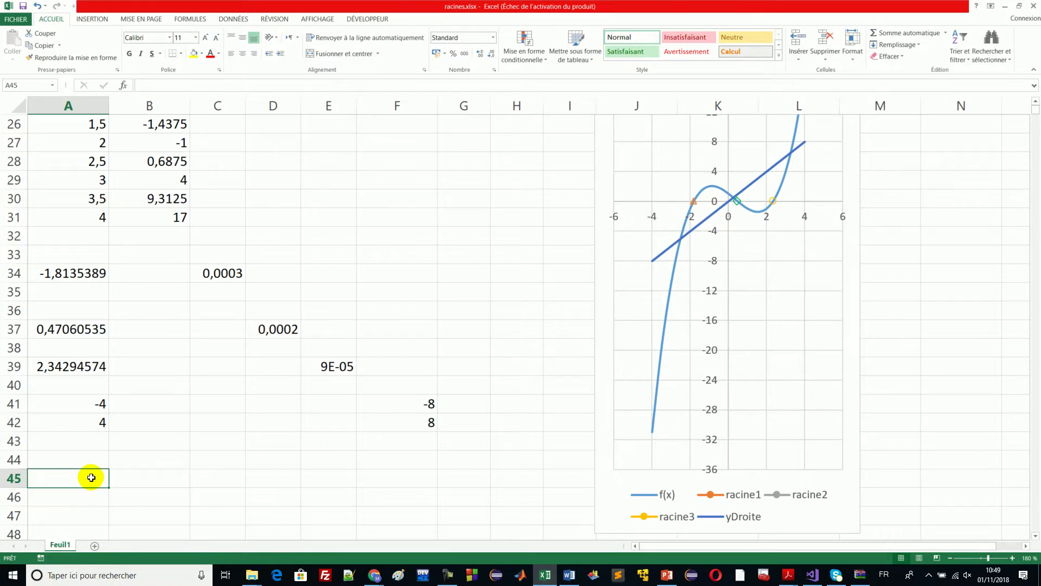
type("-3")
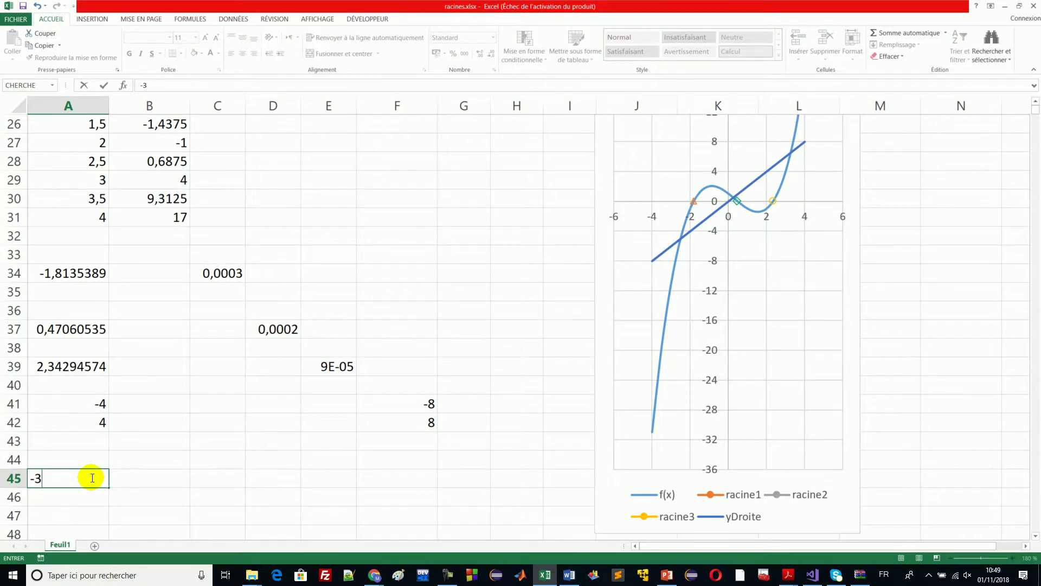
key("Return")
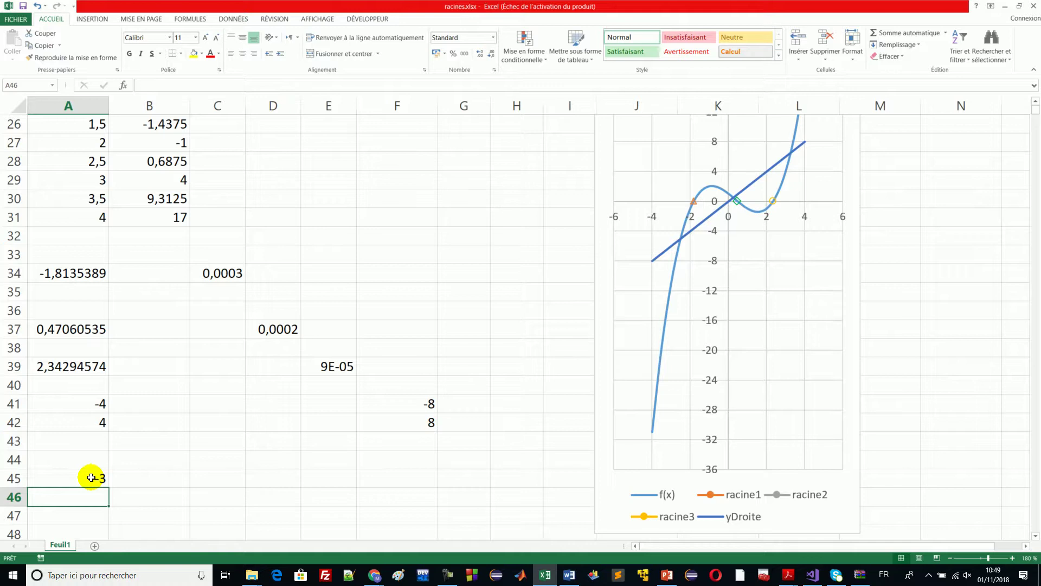
type("0")
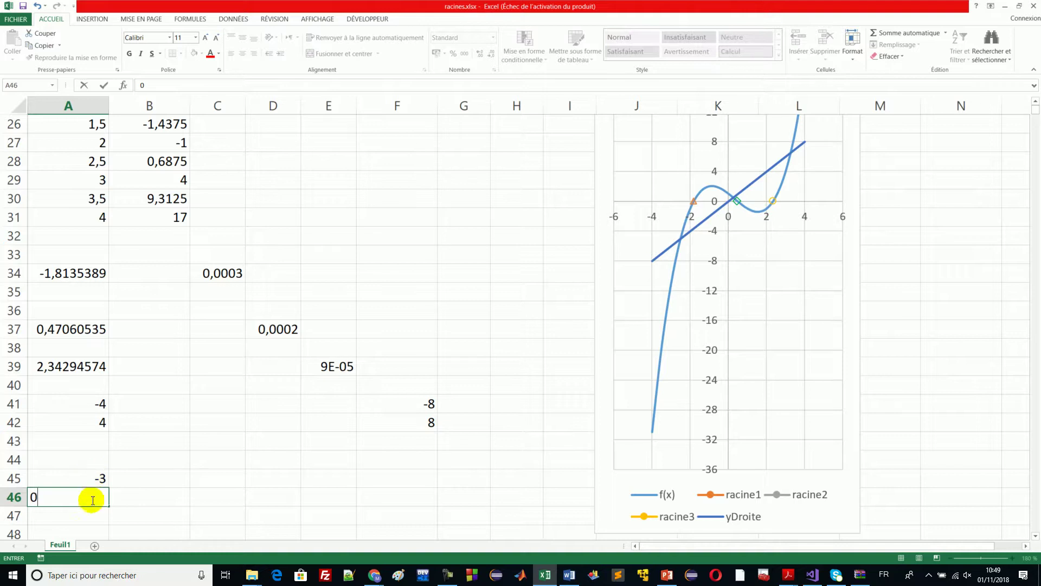
left_click(84, 515)
type("4")
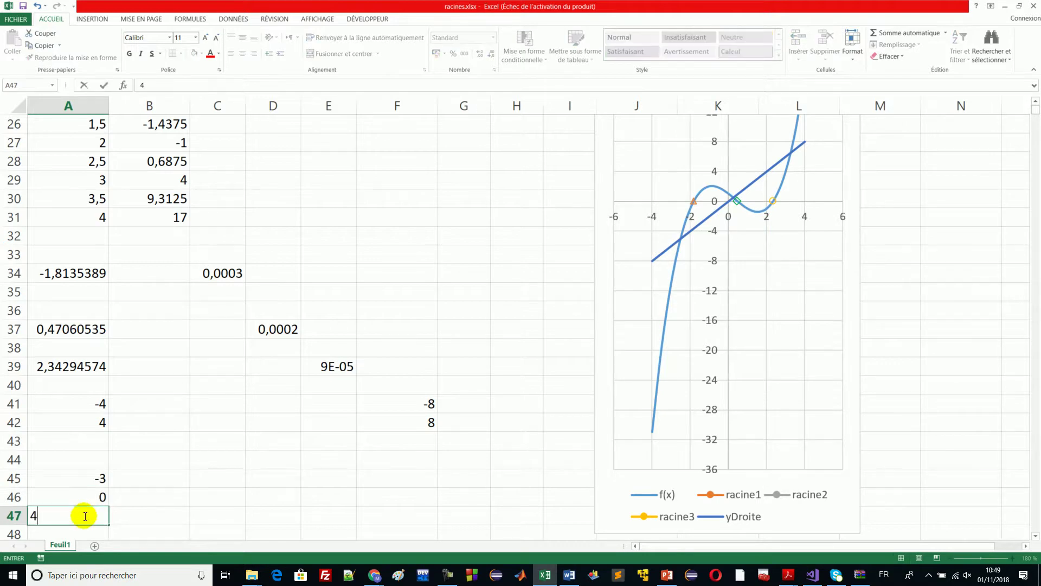
left_click(458, 459)
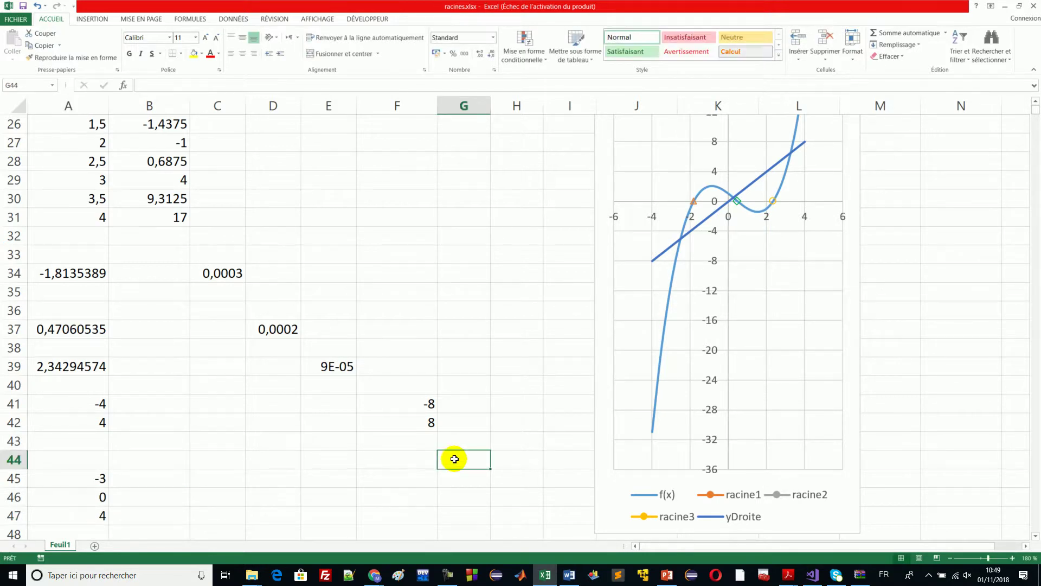
- Fill the starting x values in A45:A47 with yellow
left_click(400, 462)
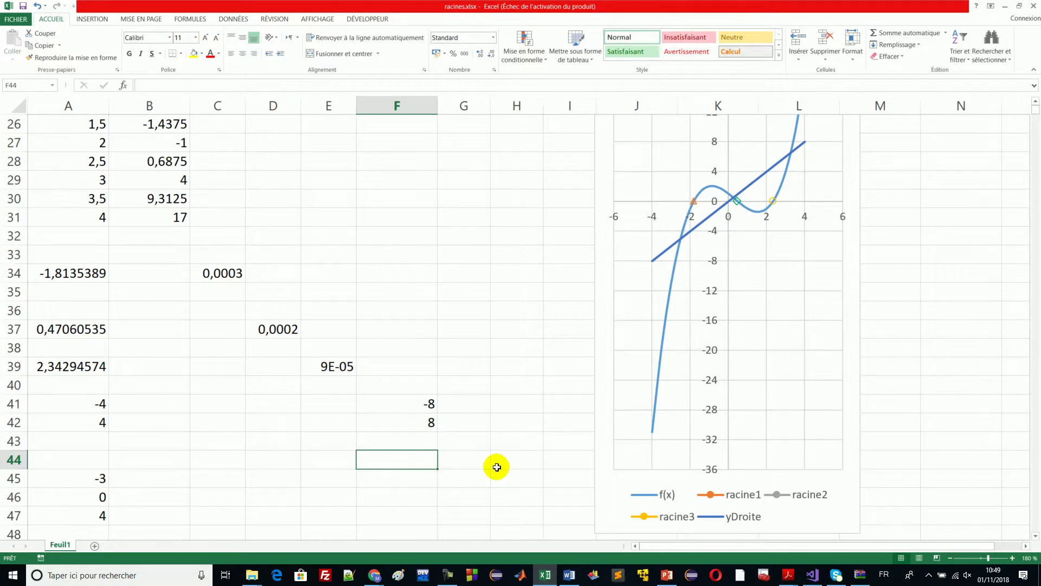
left_click(472, 463)
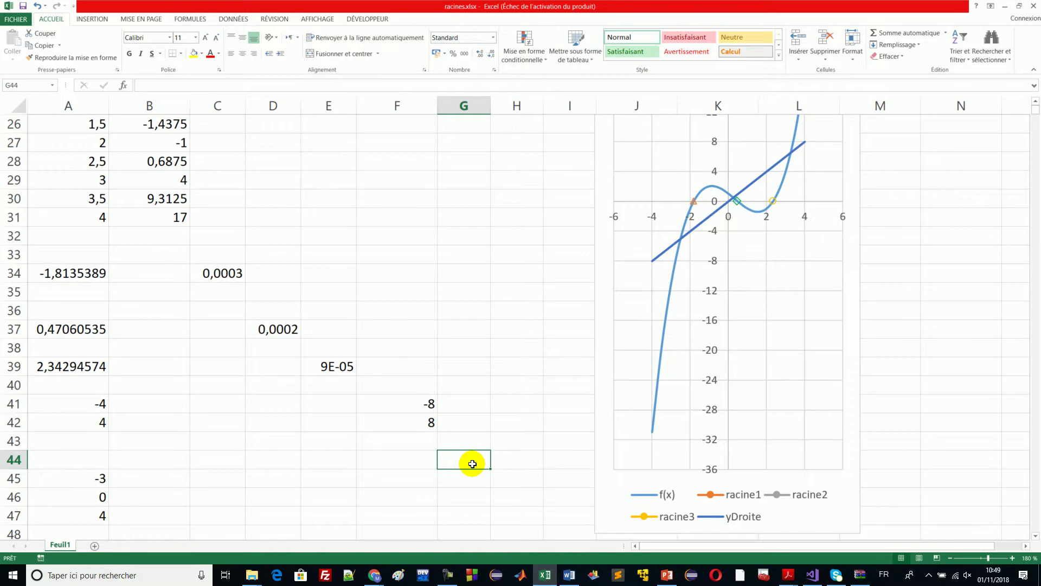
left_click(467, 478)
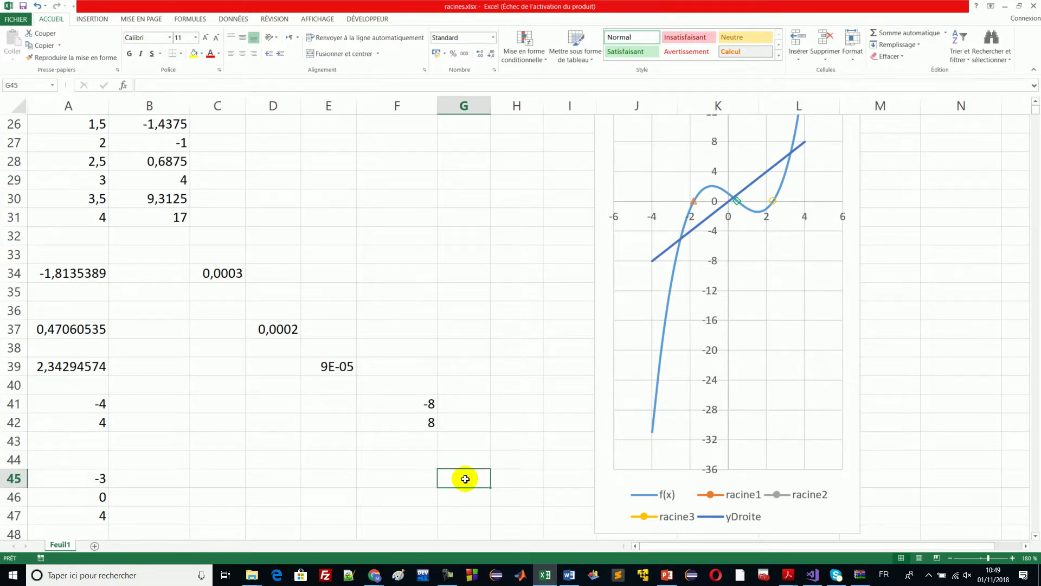
left_click(93, 477)
left_click_drag(94, 476, 94, 515)
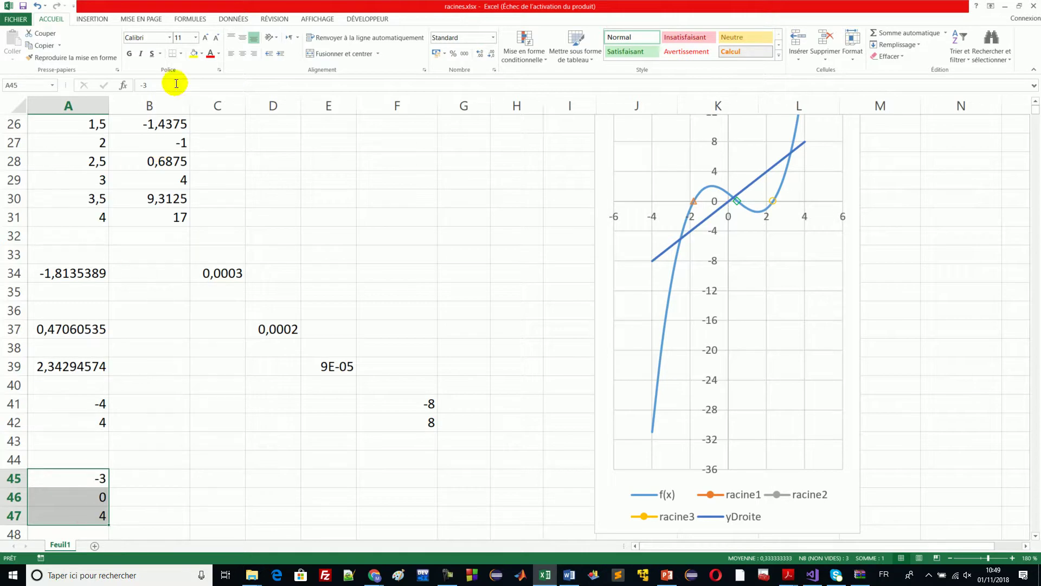
left_click(192, 54)
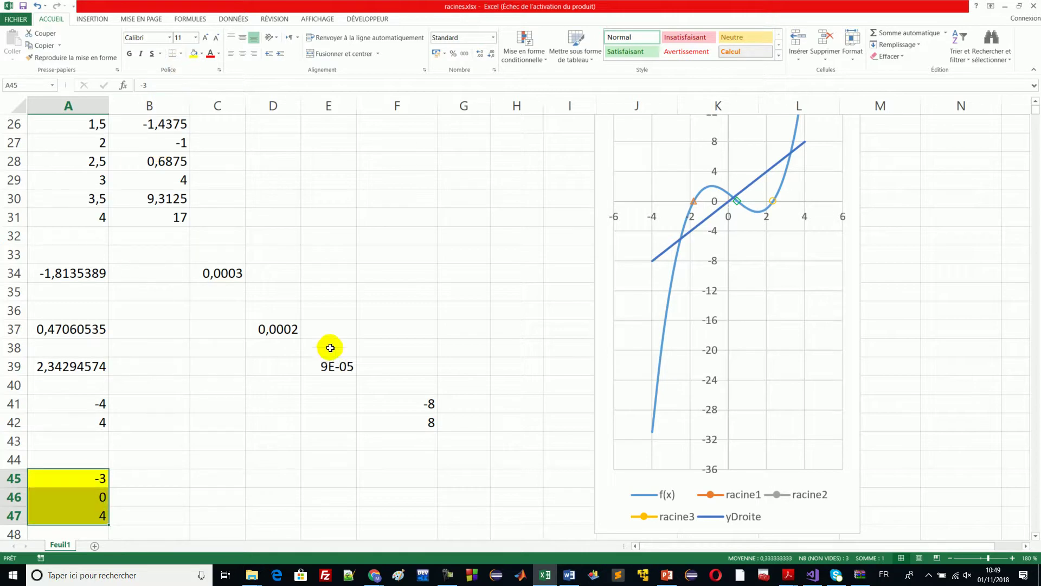
- Fill the diagonal cells G44, H45 and I46 with yellow
left_click(467, 457)
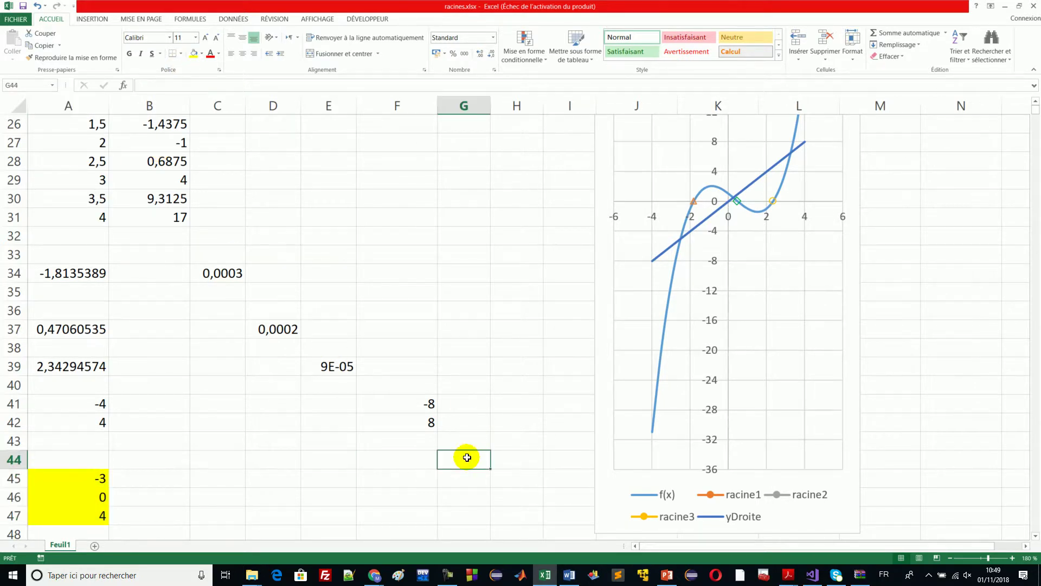
left_click(193, 54)
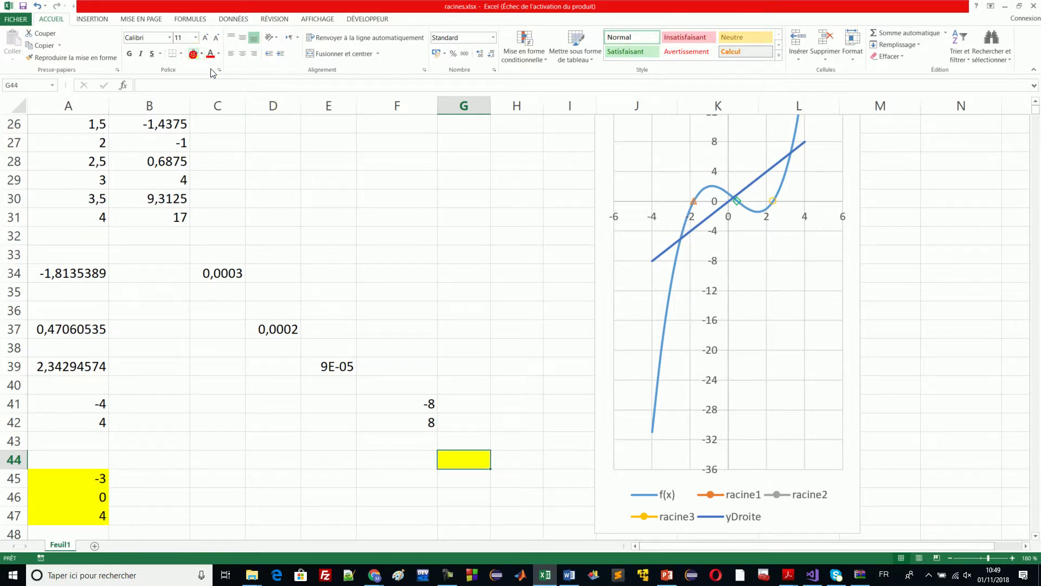
left_click(504, 479)
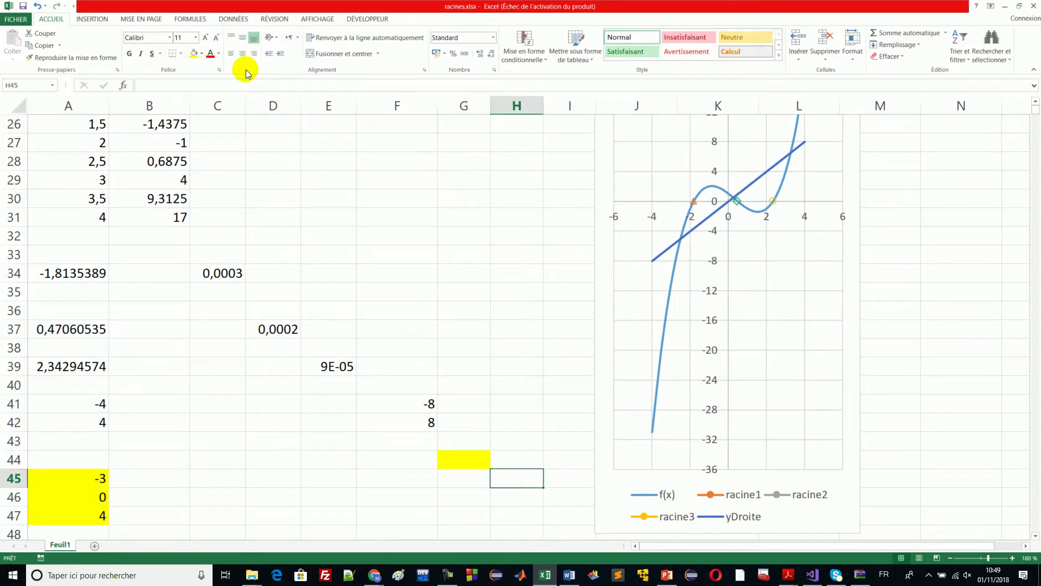
left_click(194, 54)
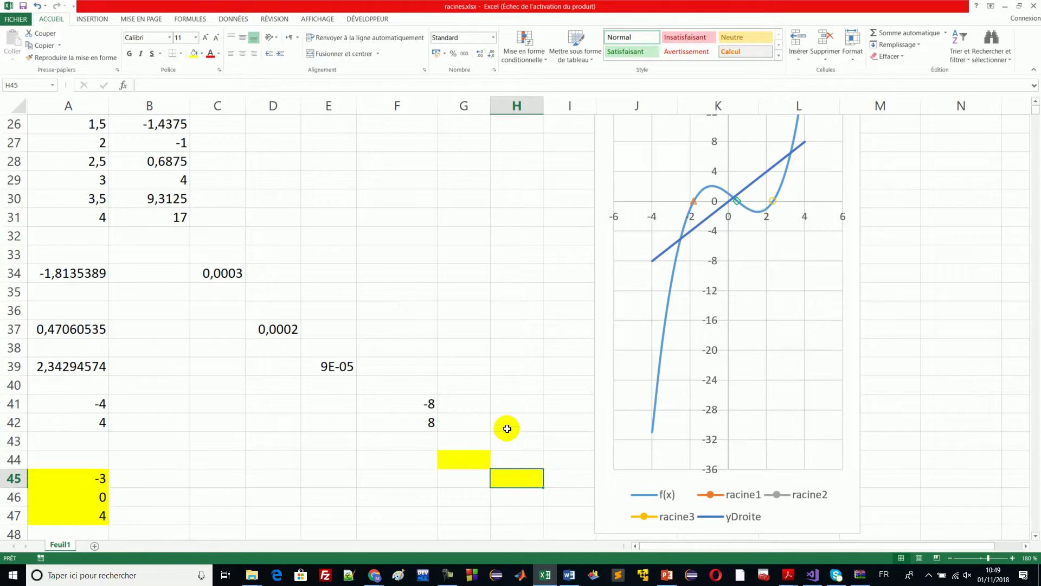
left_click(559, 496)
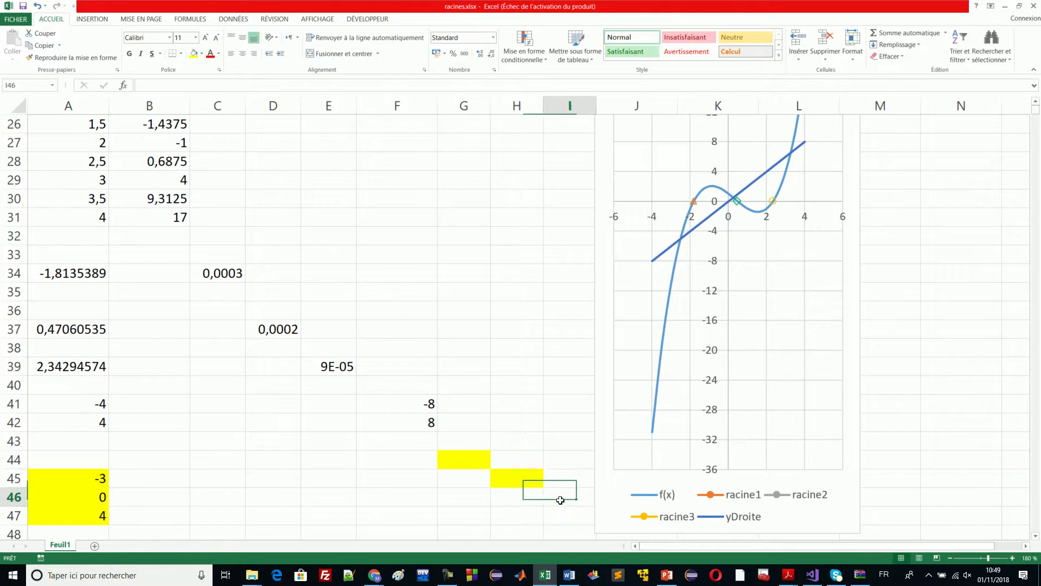
left_click(194, 53)
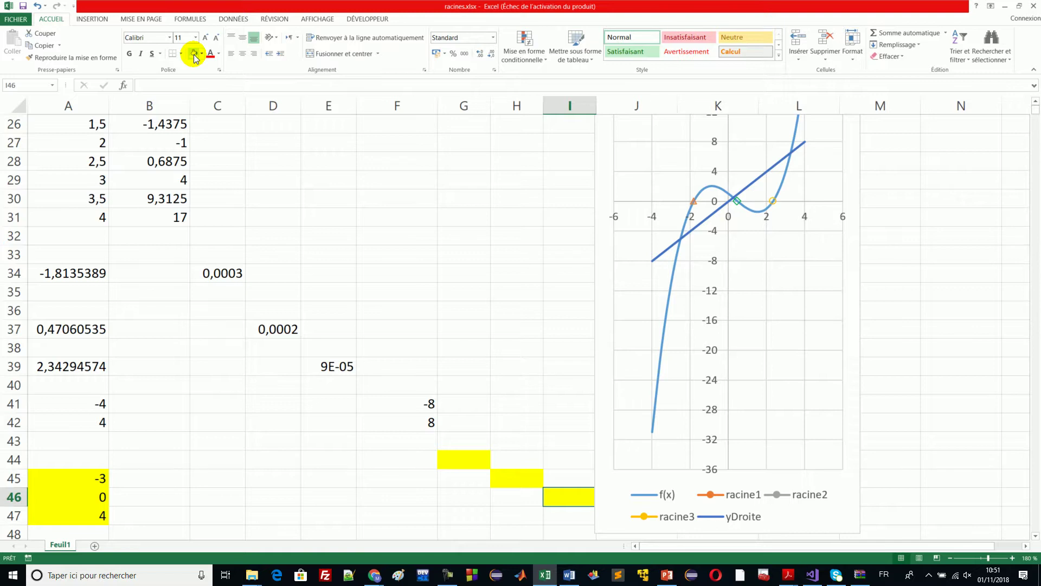
left_click(451, 455)
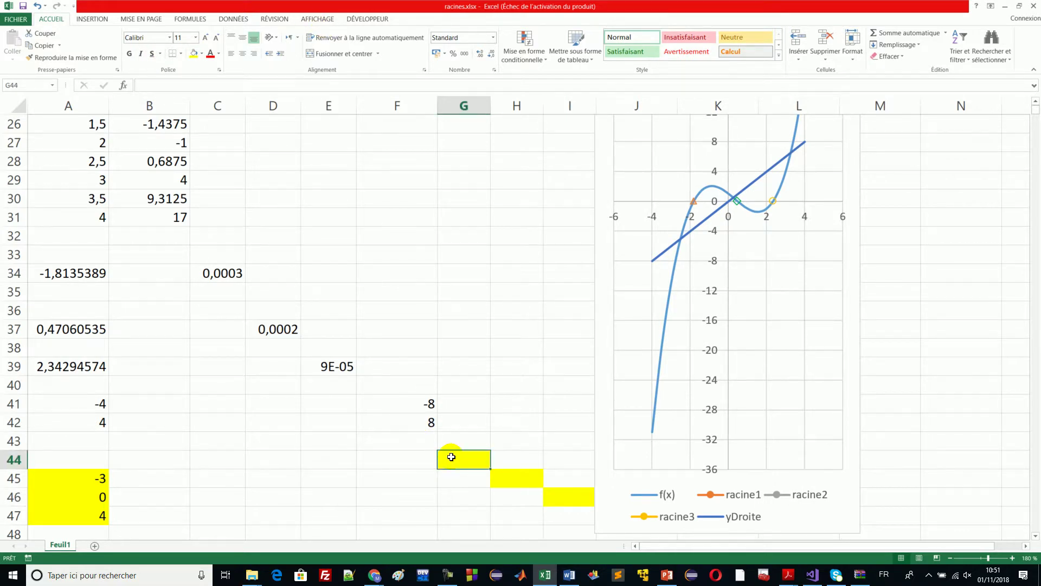
type("=")
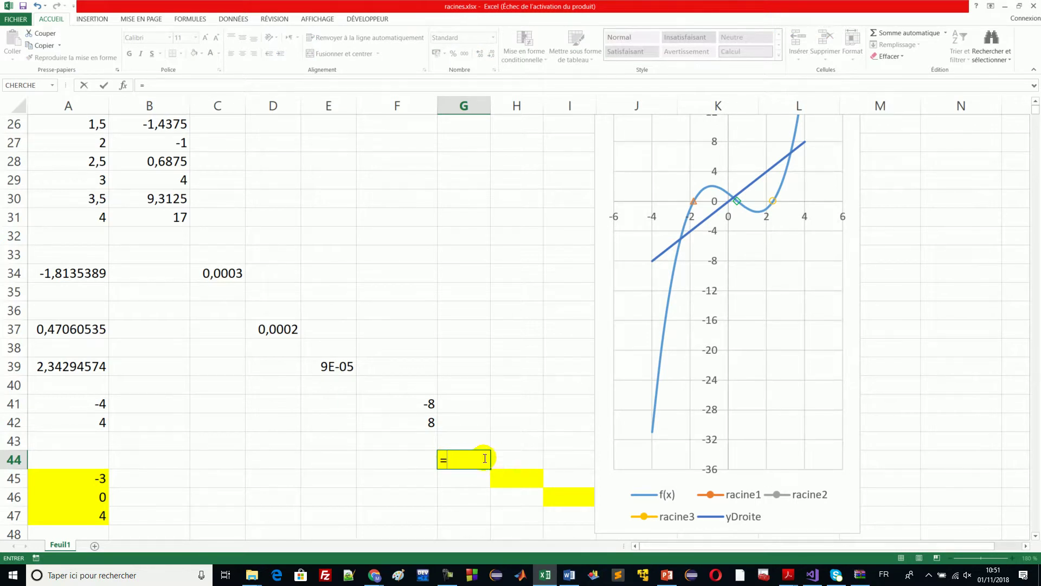
key("BackSpace")
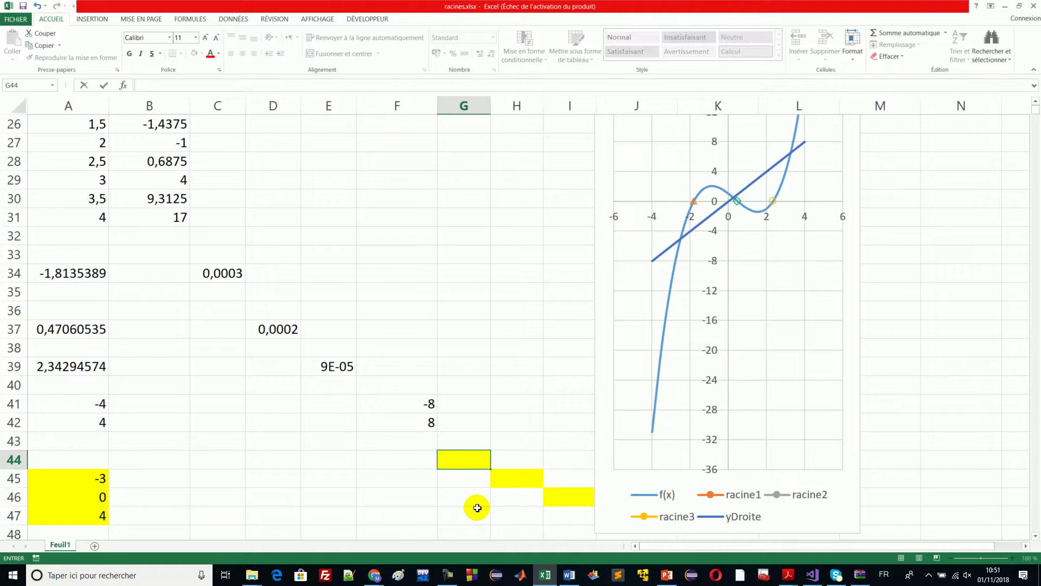
- Shift the diagonal of yellow cells down one row to G45, H46 and I47, level with the starting x values
left_click(379, 442)
left_click_drag(461, 460, 568, 515)
left_click(477, 483)
- Enter the line formula =a*x+b in cell G45
left_click(476, 482)
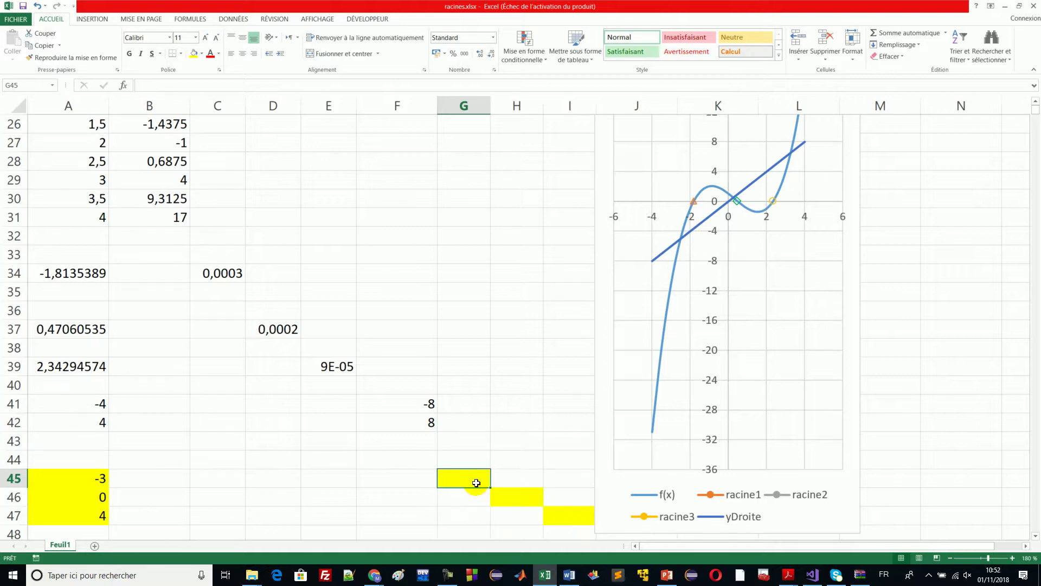
type("=")
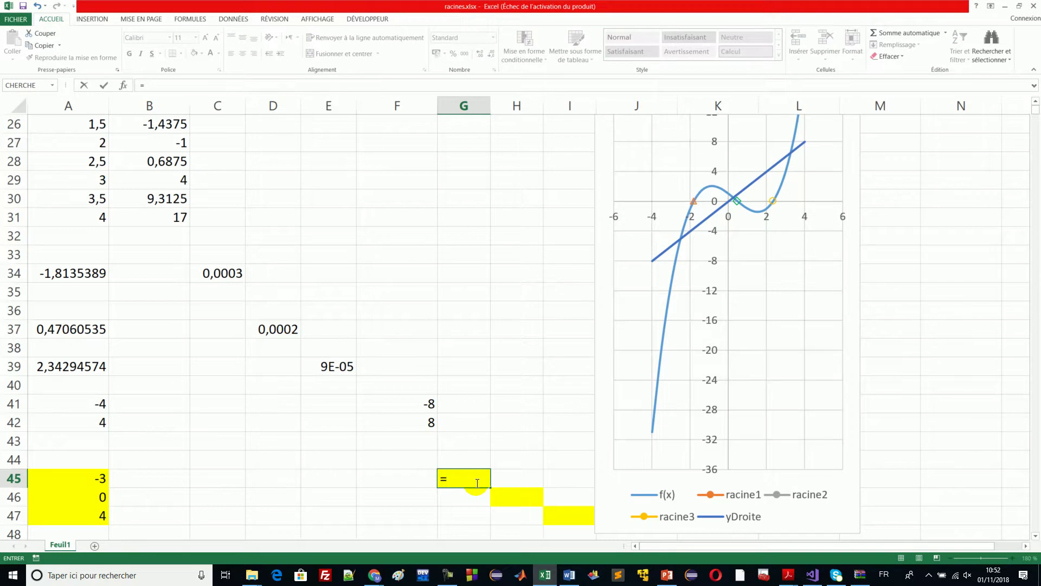
type("ax")
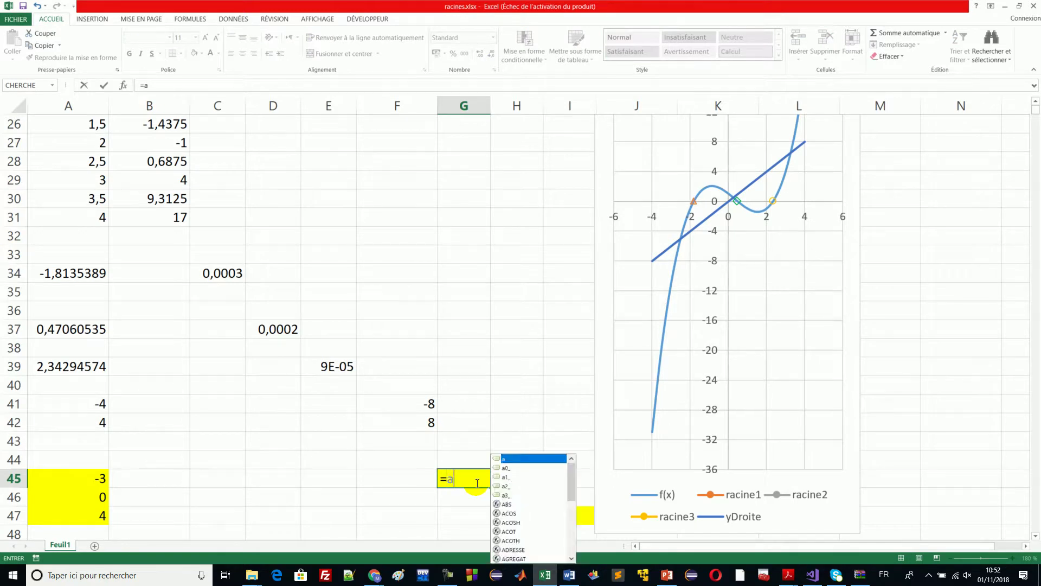
key("BackSpace")
type("*x+b")
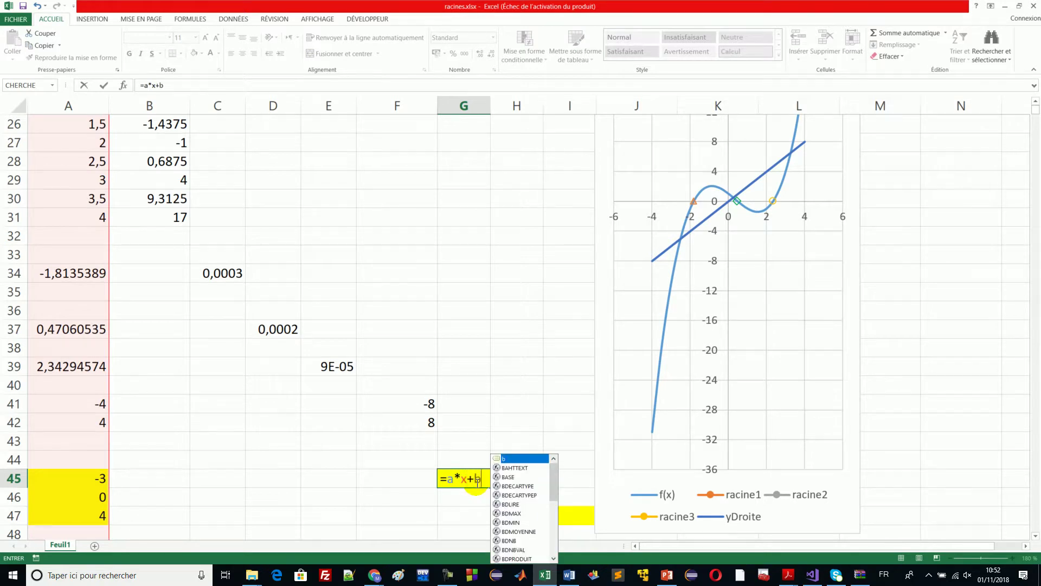
key("Return")
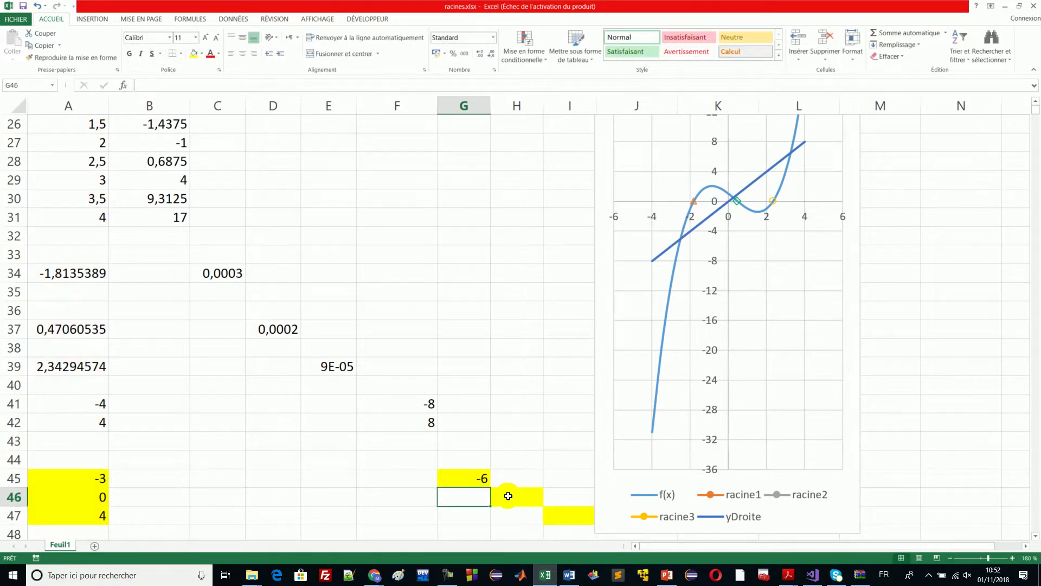
- Copy the line formula from G45 into the yellow cells H46 and I47
left_click(480, 480)
key("ctrl+c")
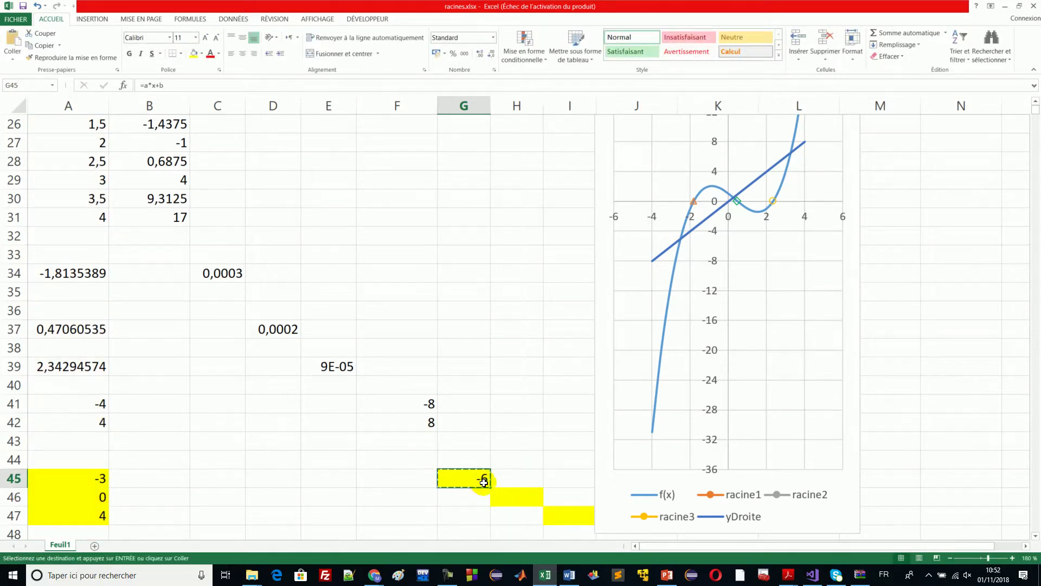
left_click(508, 494)
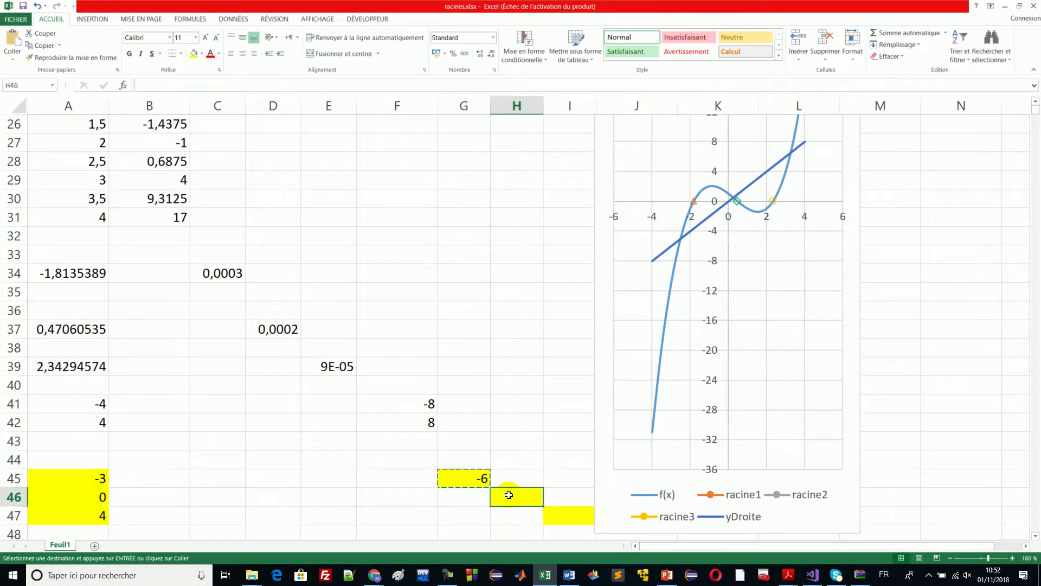
key("ctrl+v")
left_click(578, 515)
key("ctrl+v")
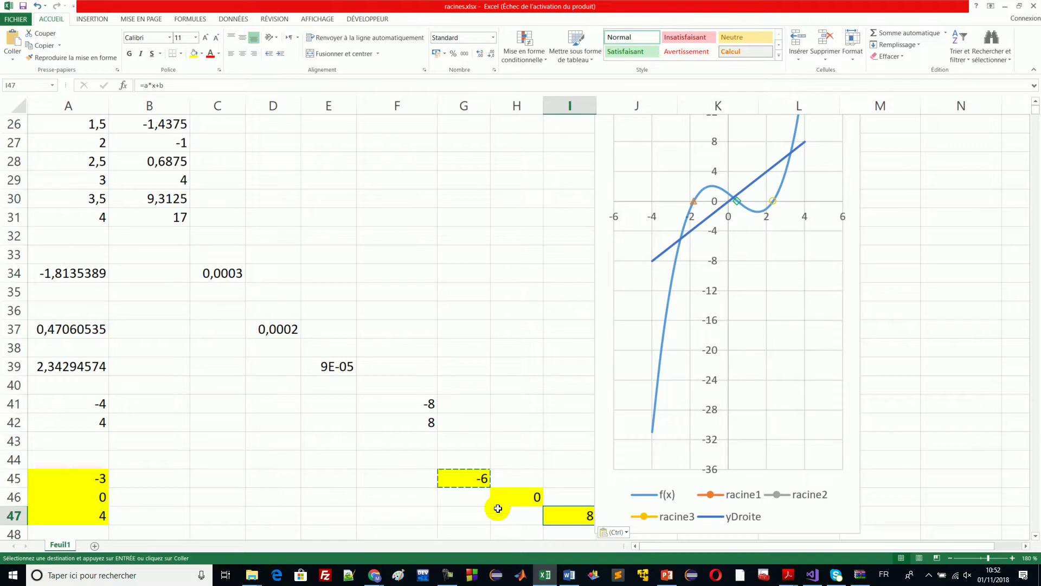
key("Escape")
left_click(517, 498)
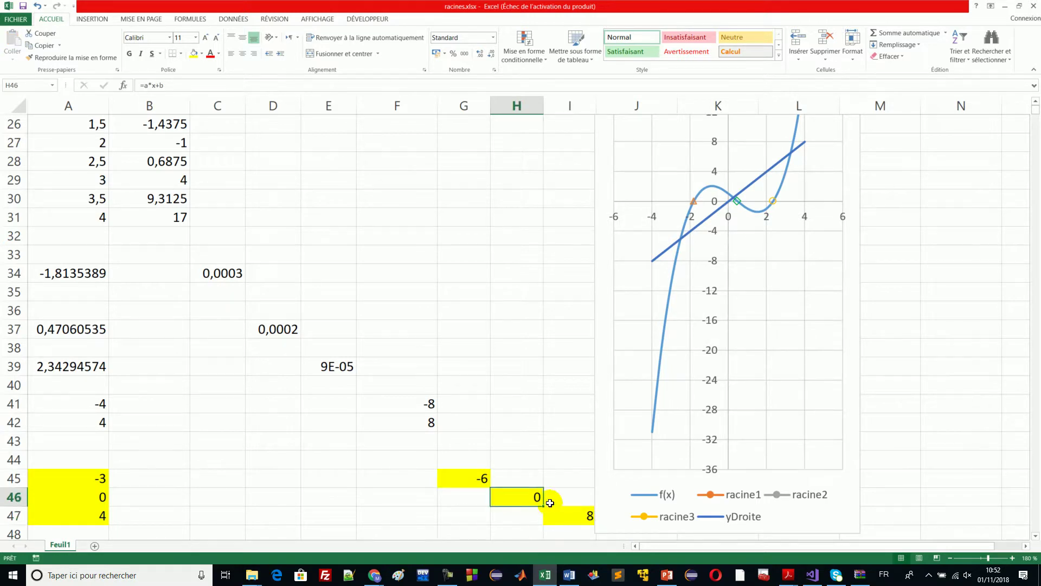
- Move the chart clear of the rows below and fill the diagonal cells I45, J46 and K47 with light green
left_click_drag(600, 421, 676, 409)
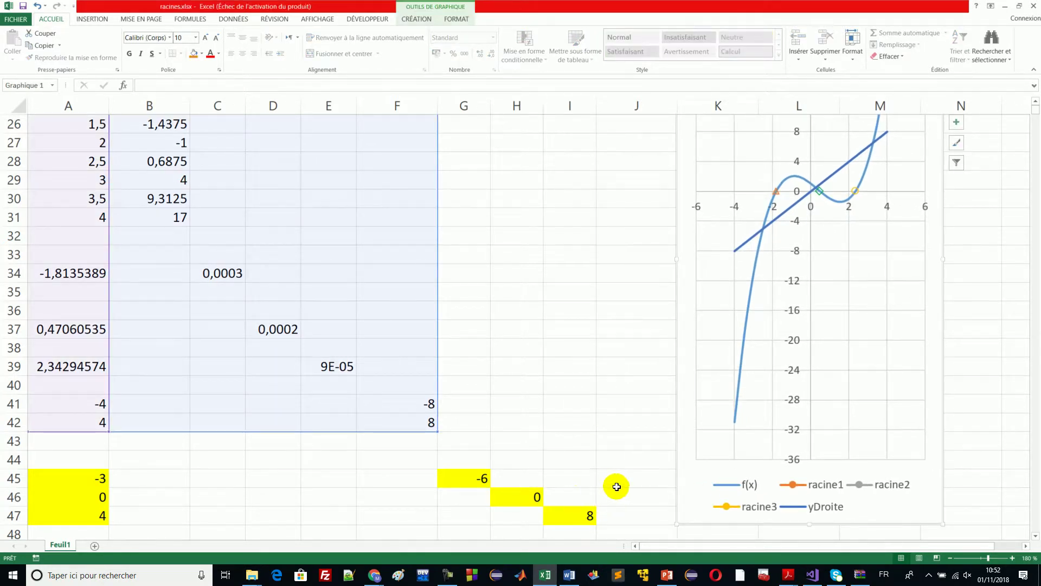
left_click(578, 479)
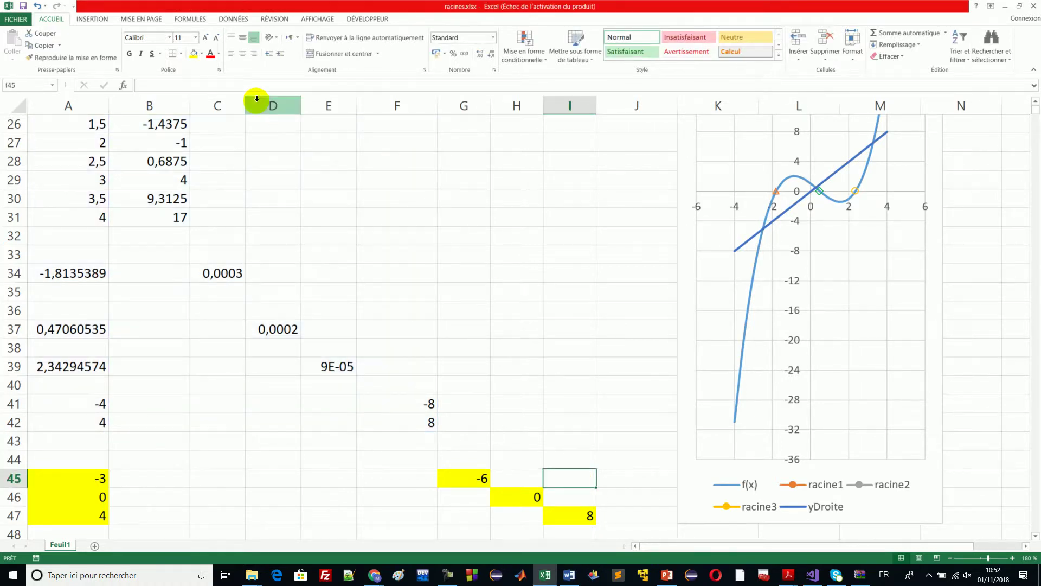
left_click(201, 54)
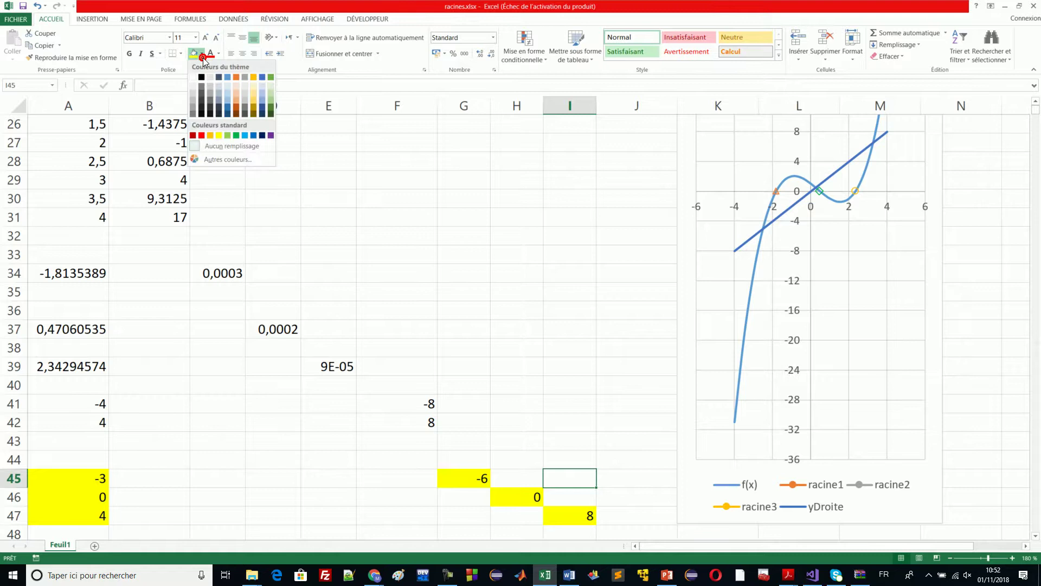
left_click(271, 102)
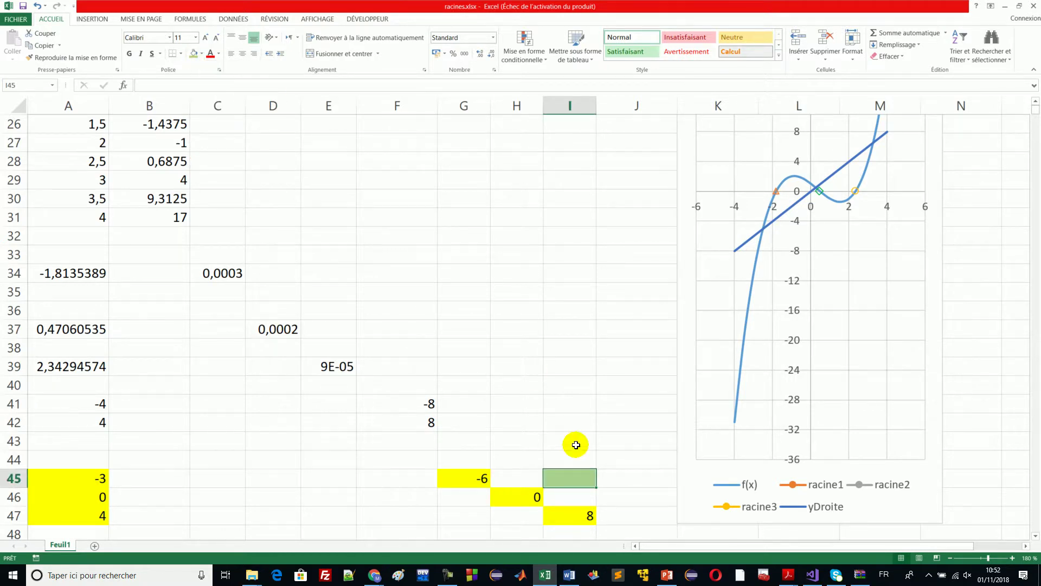
left_click(623, 501)
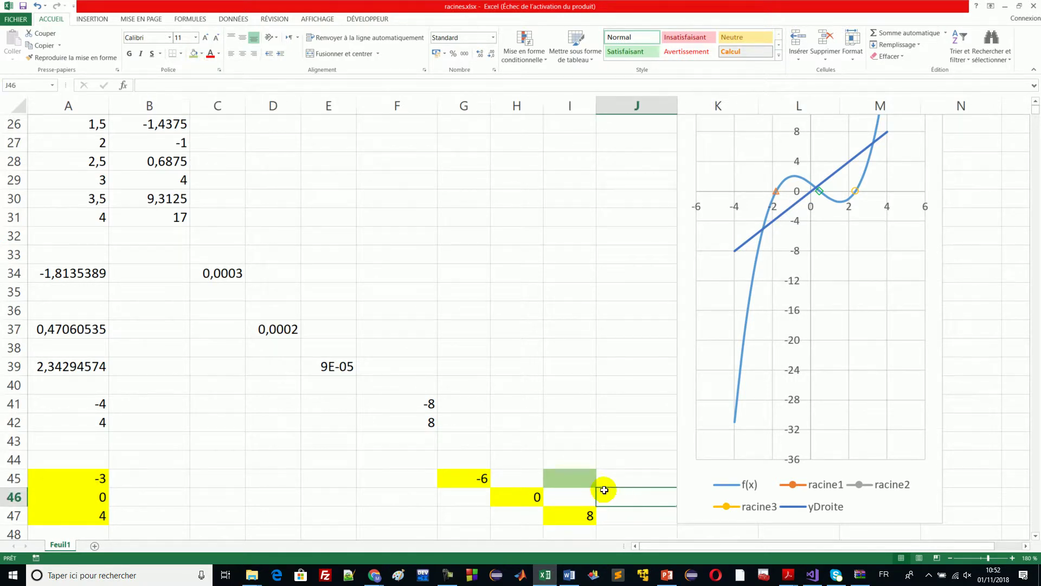
left_click(194, 53)
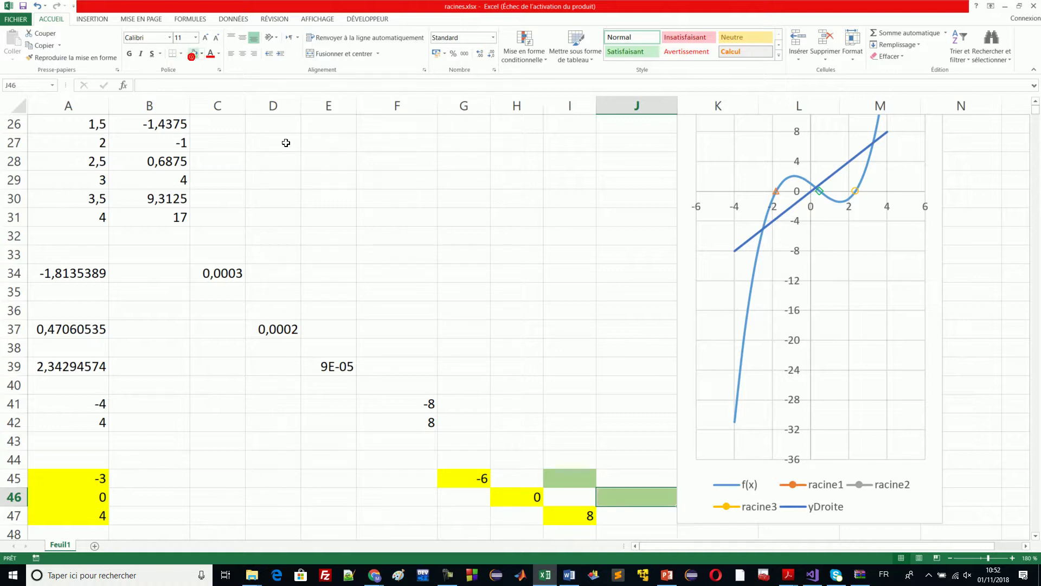
left_click_drag(674, 457, 660, 376)
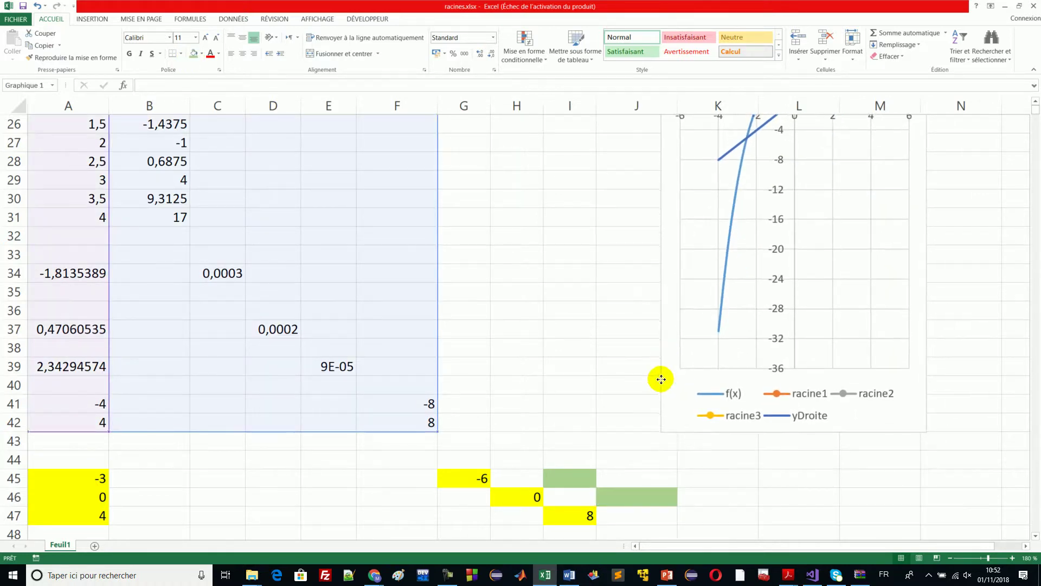
left_click(707, 517)
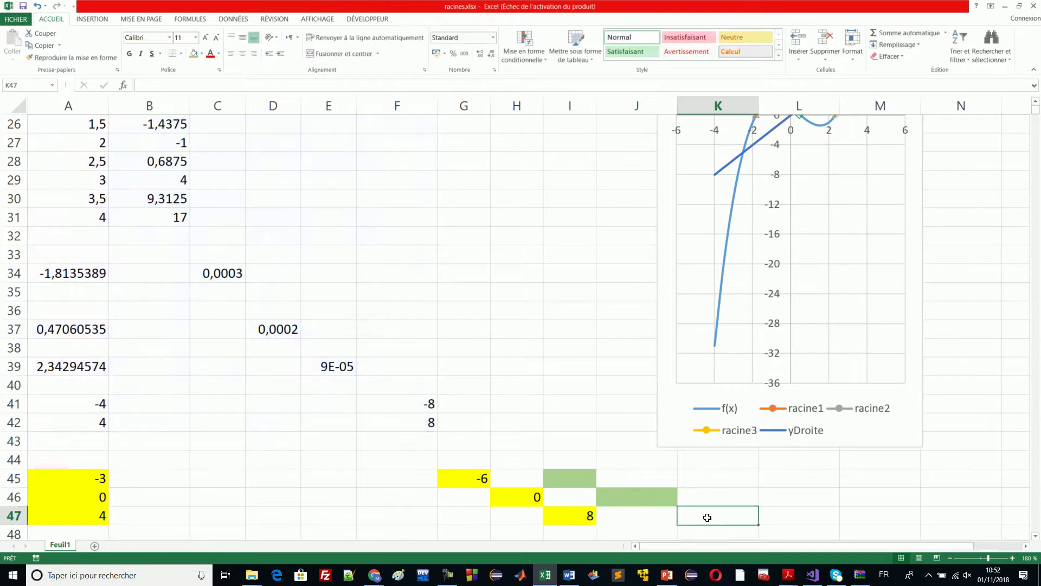
left_click(195, 54)
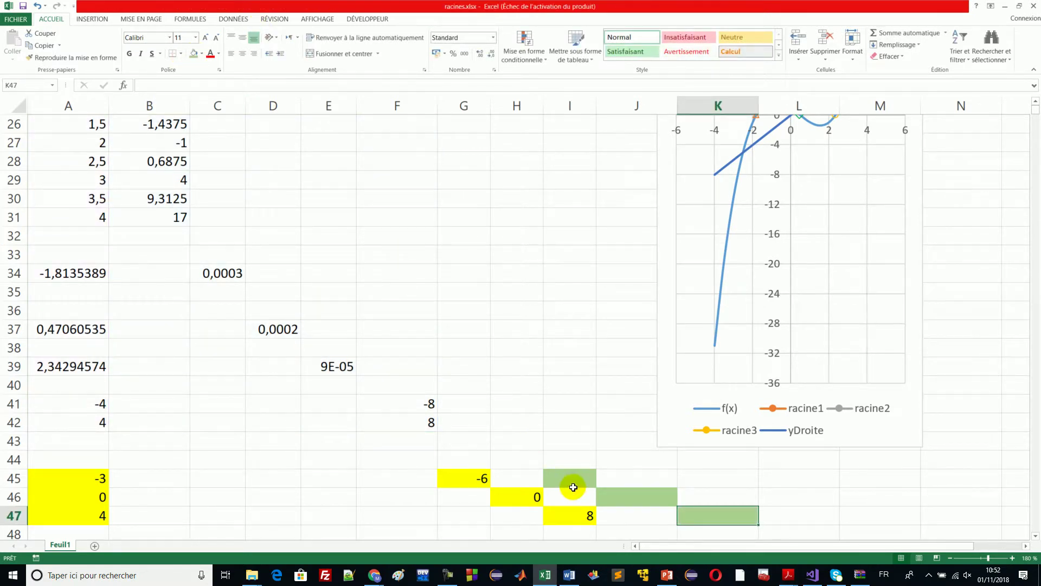
left_click(571, 481)
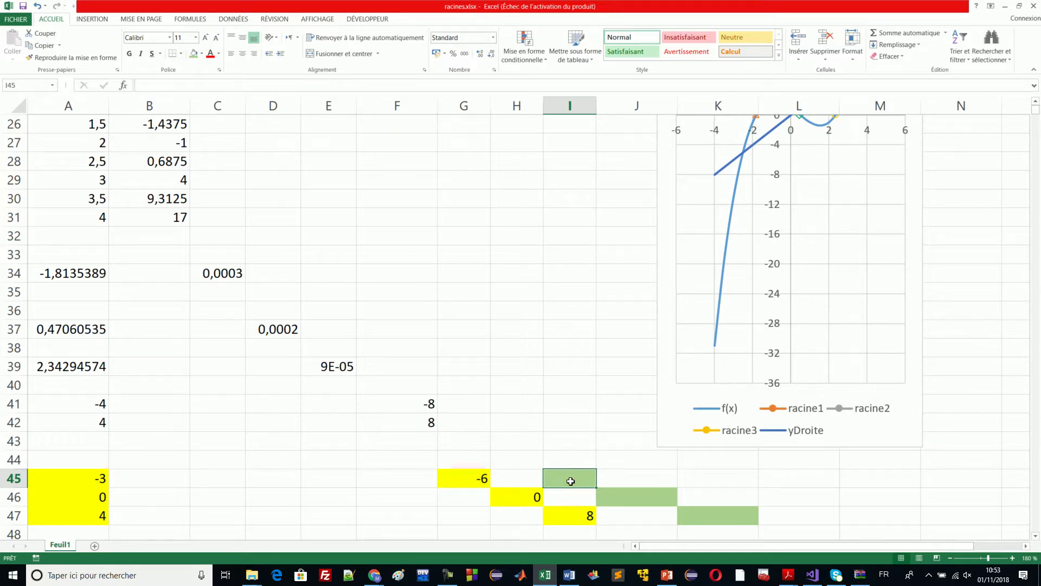
type("=a")
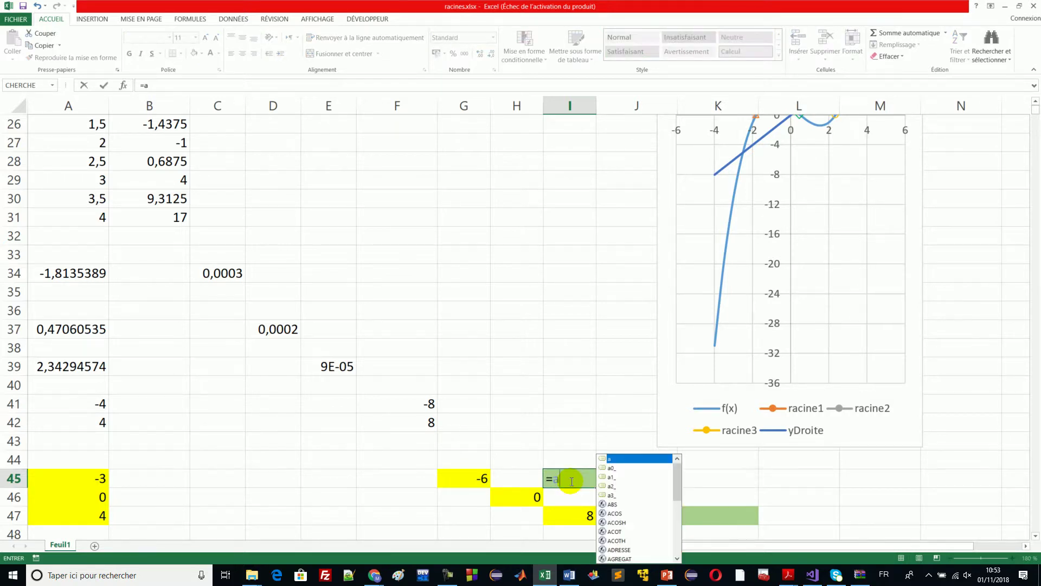
type("*x+b")
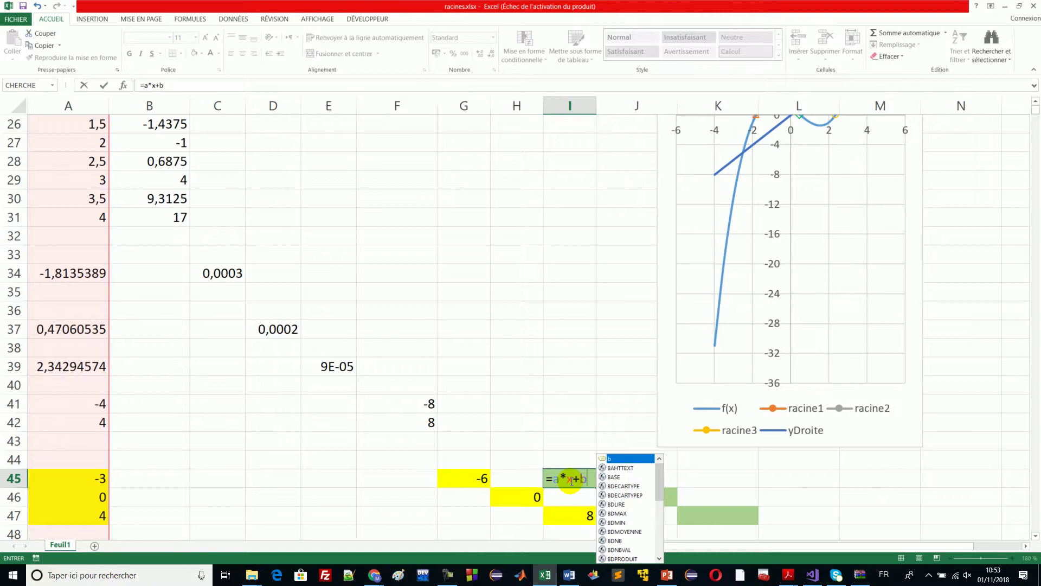
key("BackSpace")
key("BackSpace")
key("BackSpace")
key("BackSpace")
key("BackSpace")
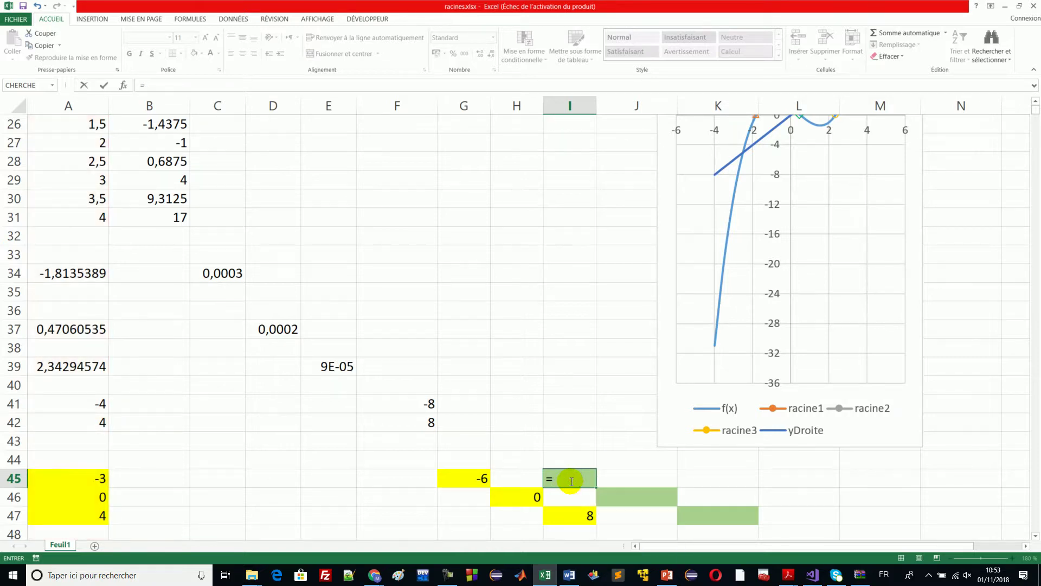
- Enter the line-minus-polynomial formula =G45-(a0_+a1_*x+a2_*x^2+a3_*x^3) in cell I45
left_click(476, 479)
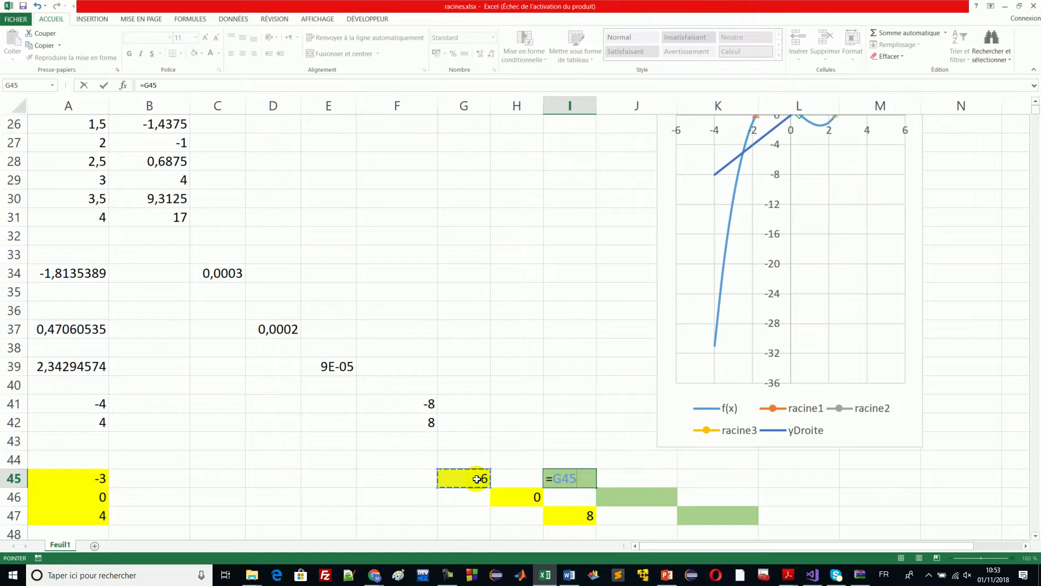
type("-")
type("(a")
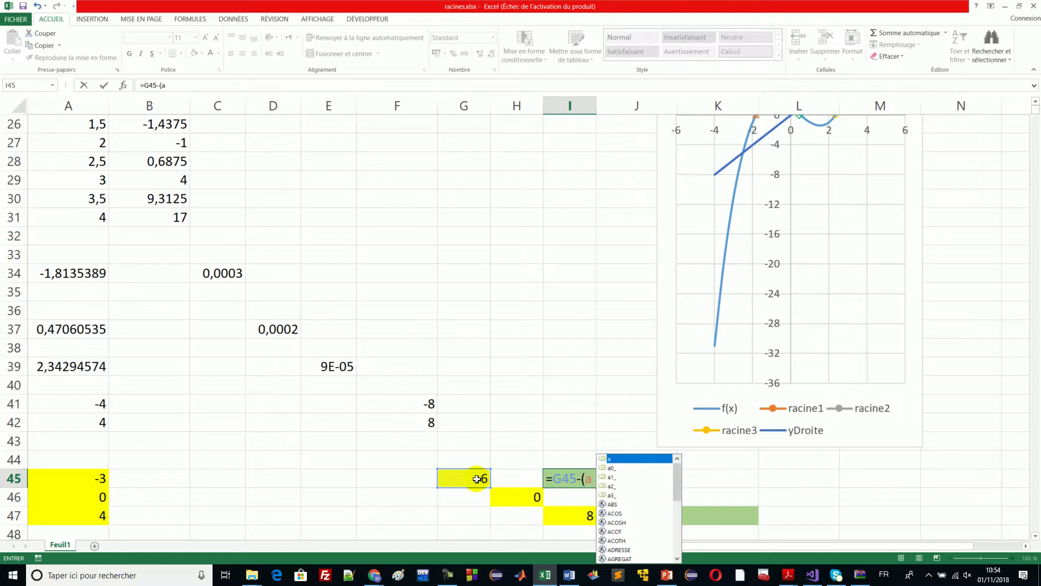
double_click(617, 466)
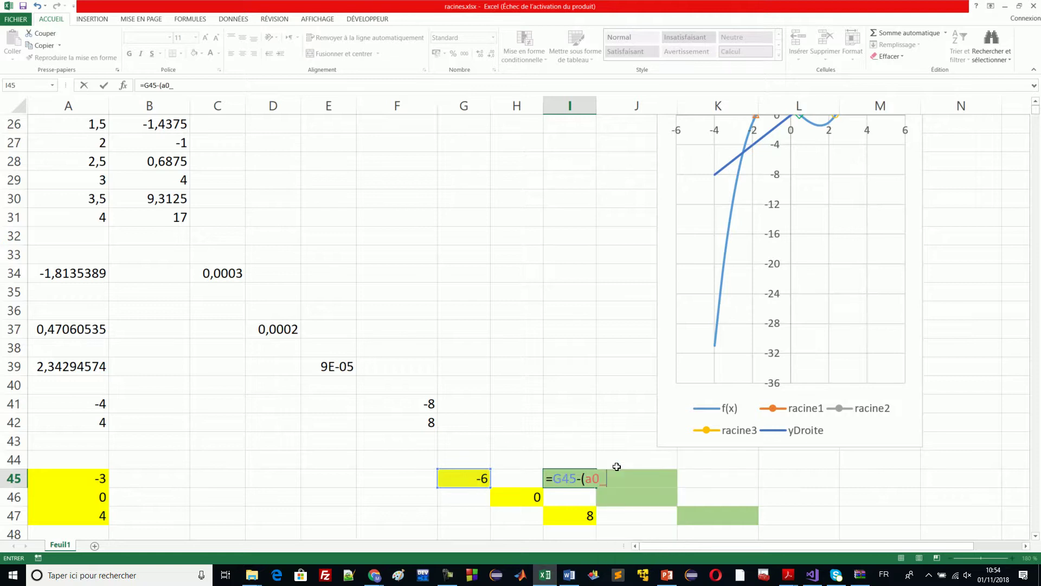
type("+a")
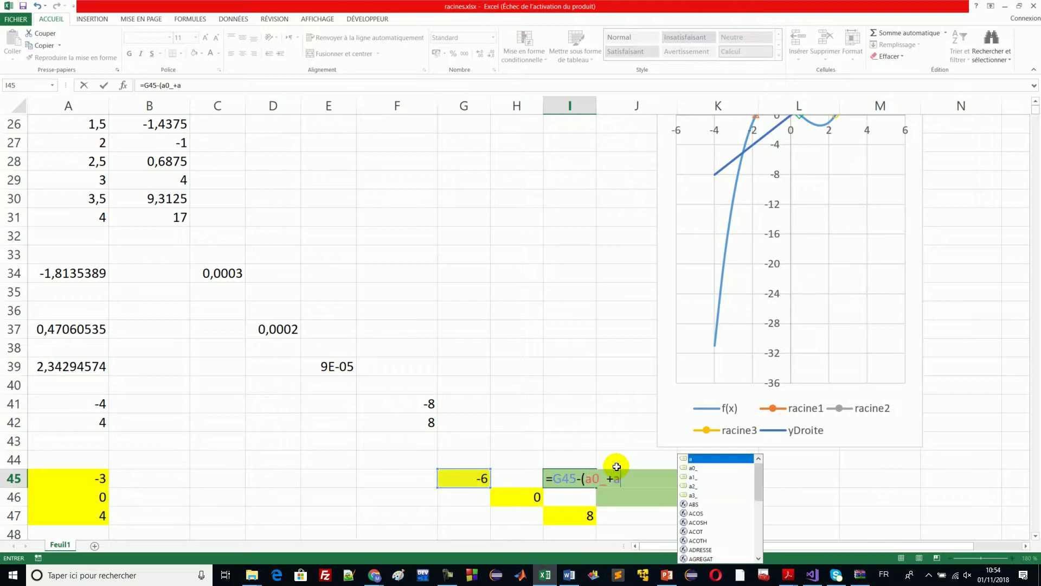
double_click(692, 477)
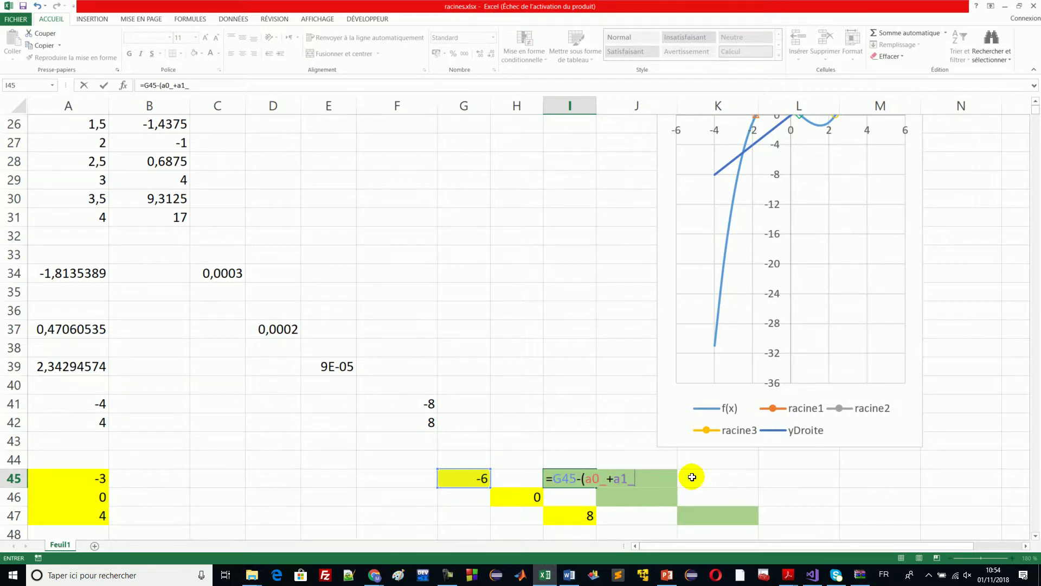
type("*x+")
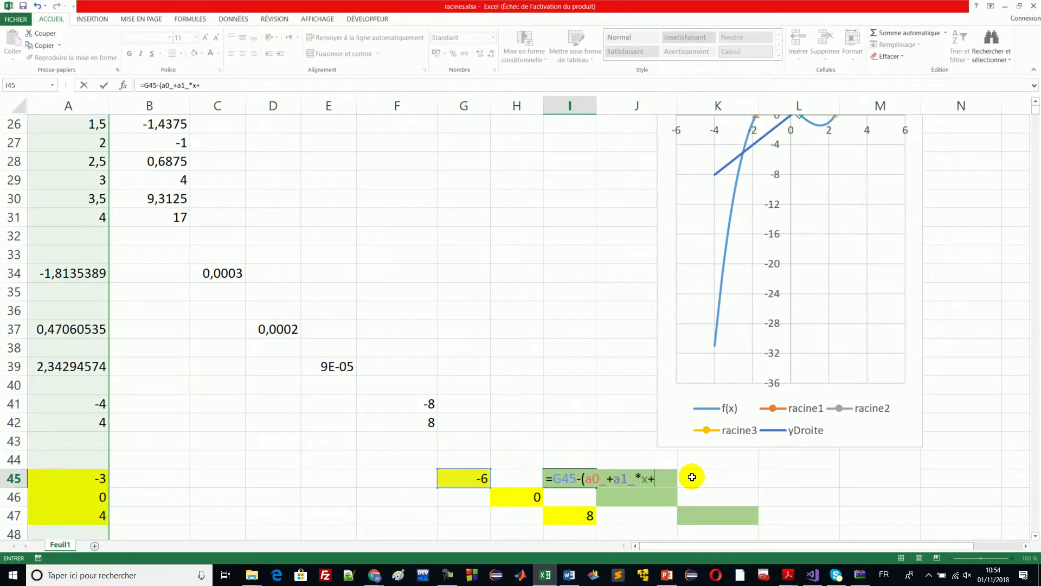
type("a")
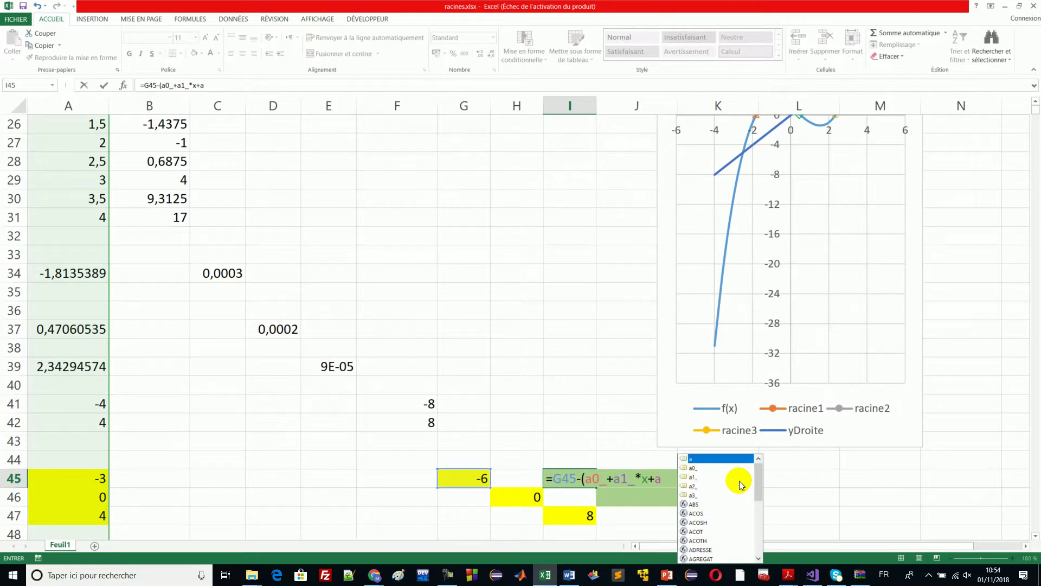
double_click(696, 485)
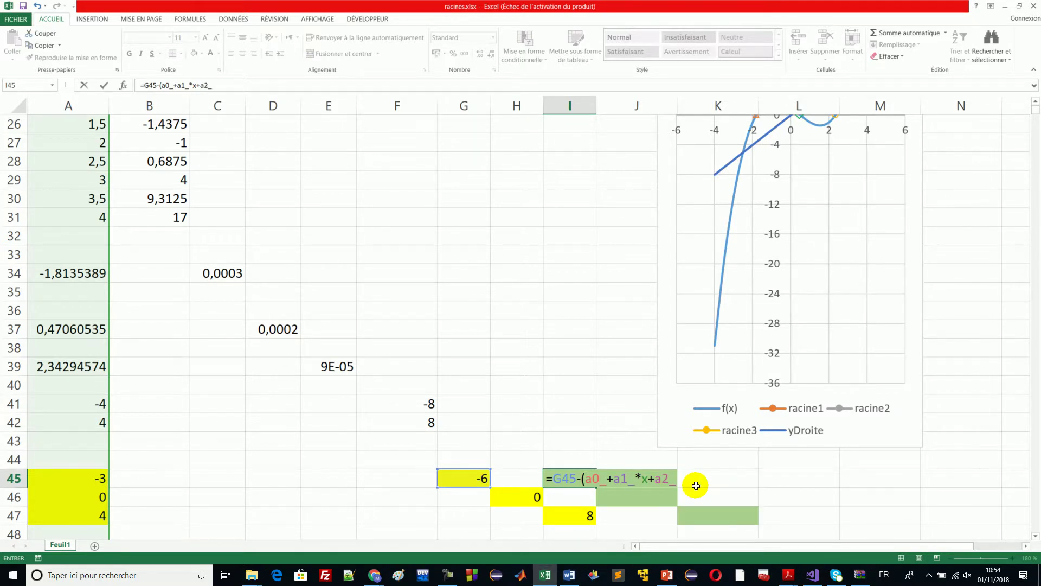
type("*")
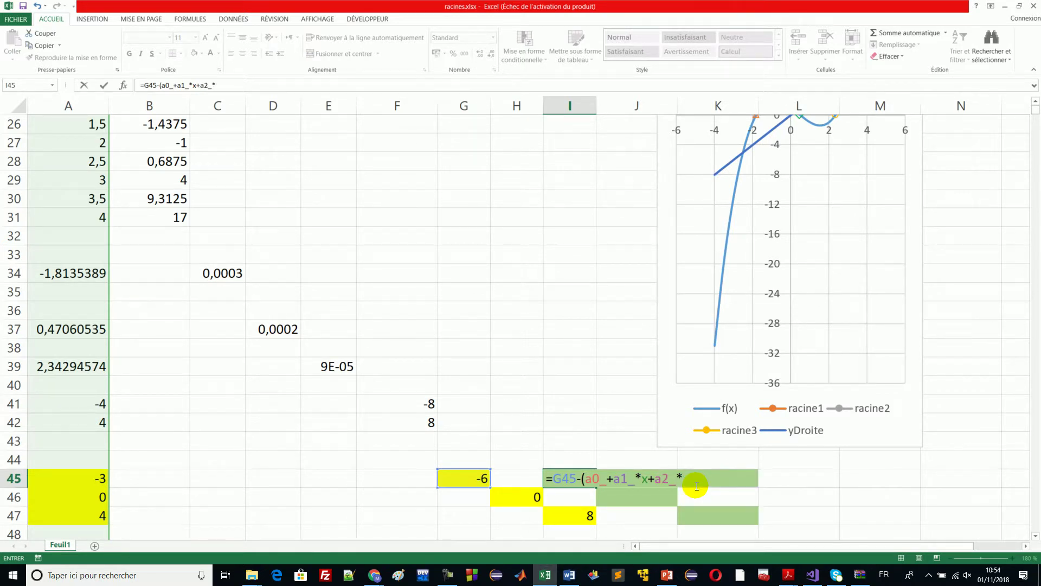
type("x")
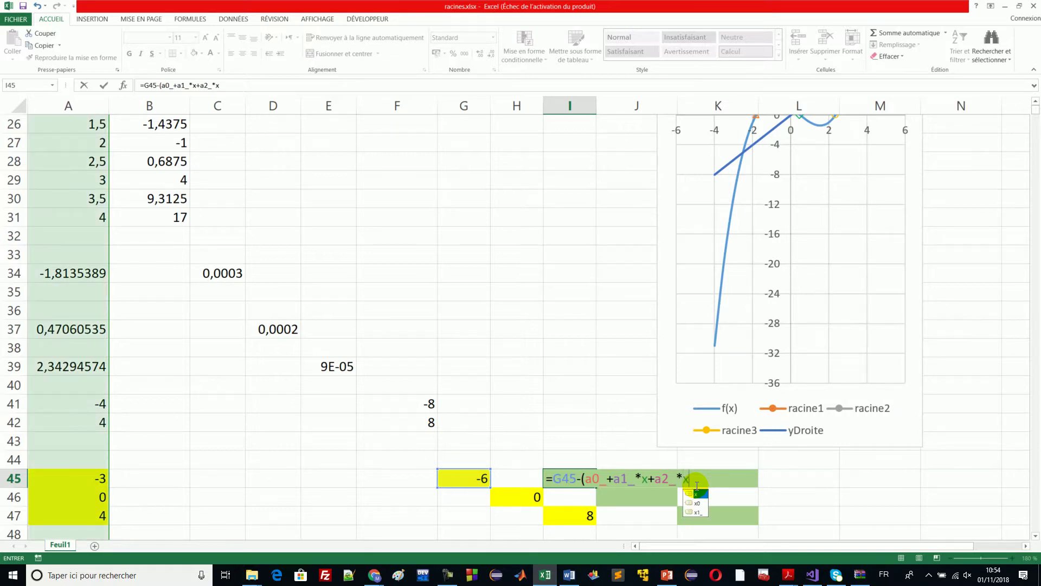
type("^2+a")
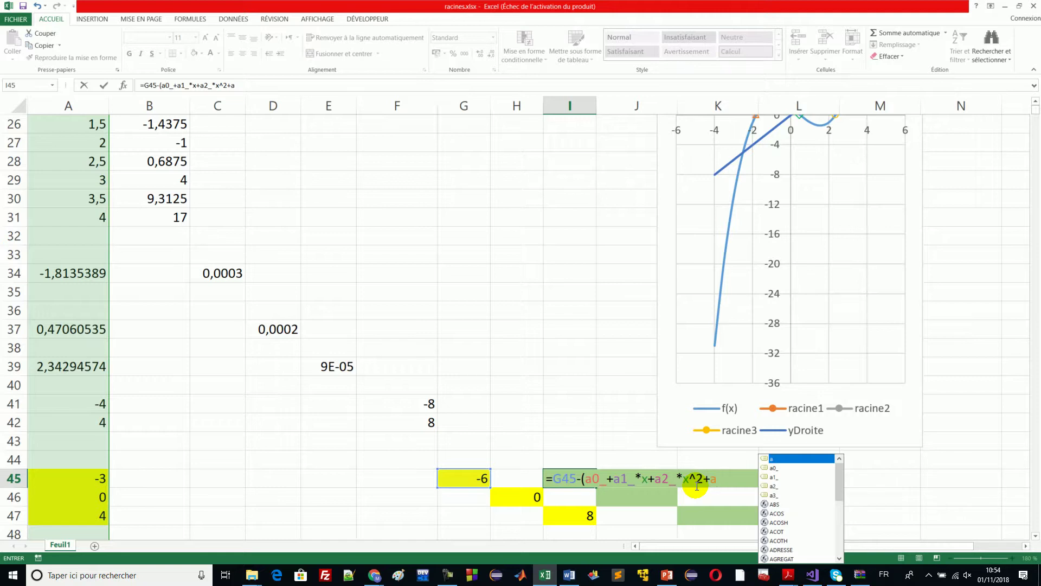
double_click(773, 494)
type("*x")
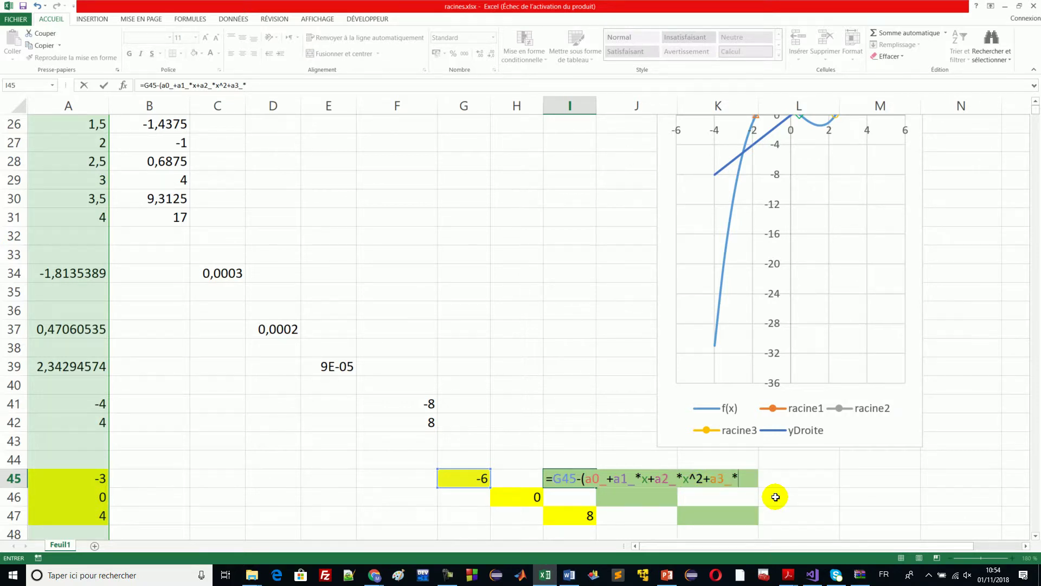
type("^3")
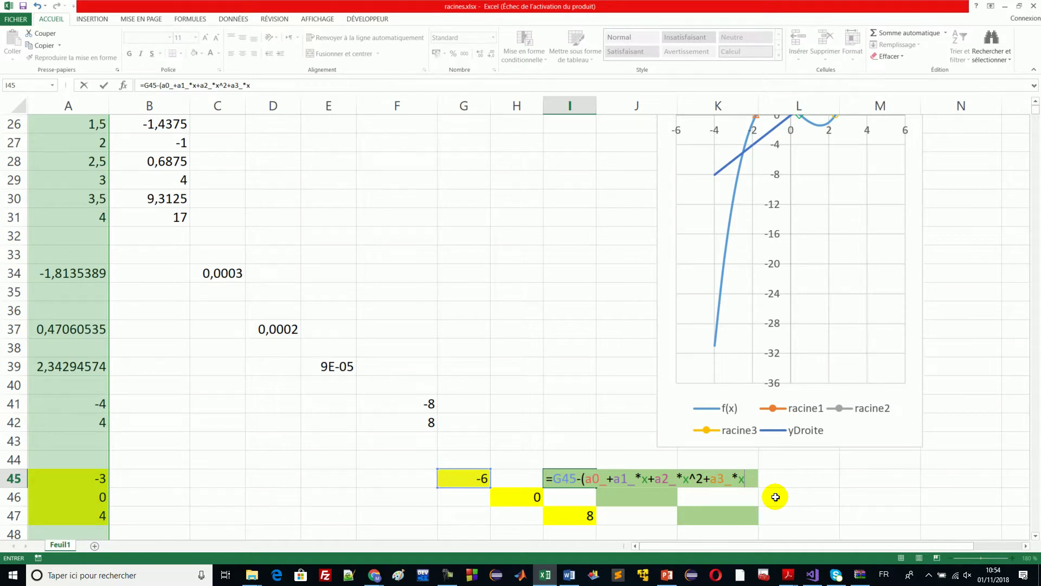
type(")")
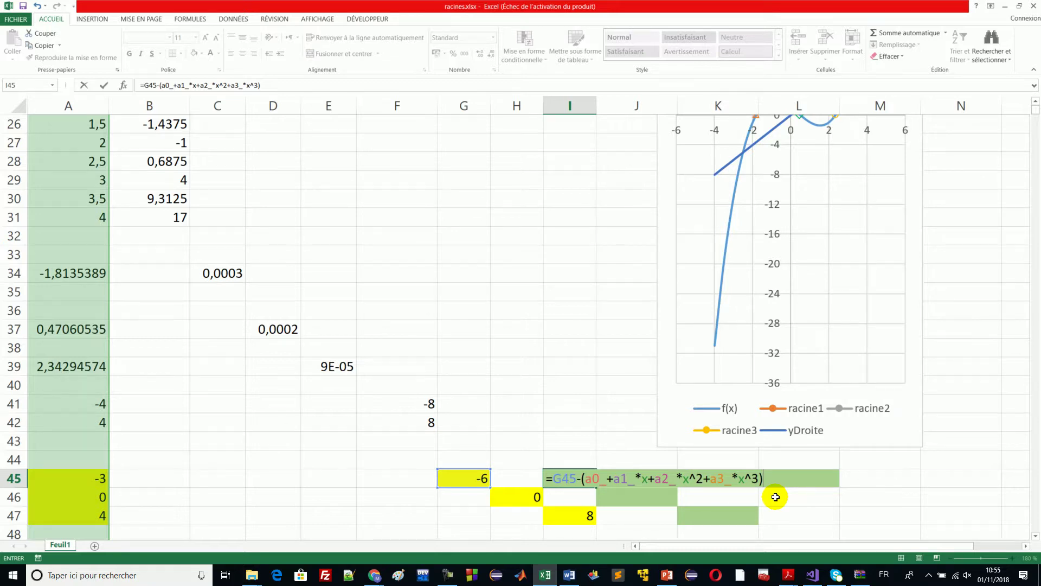
key("Return")
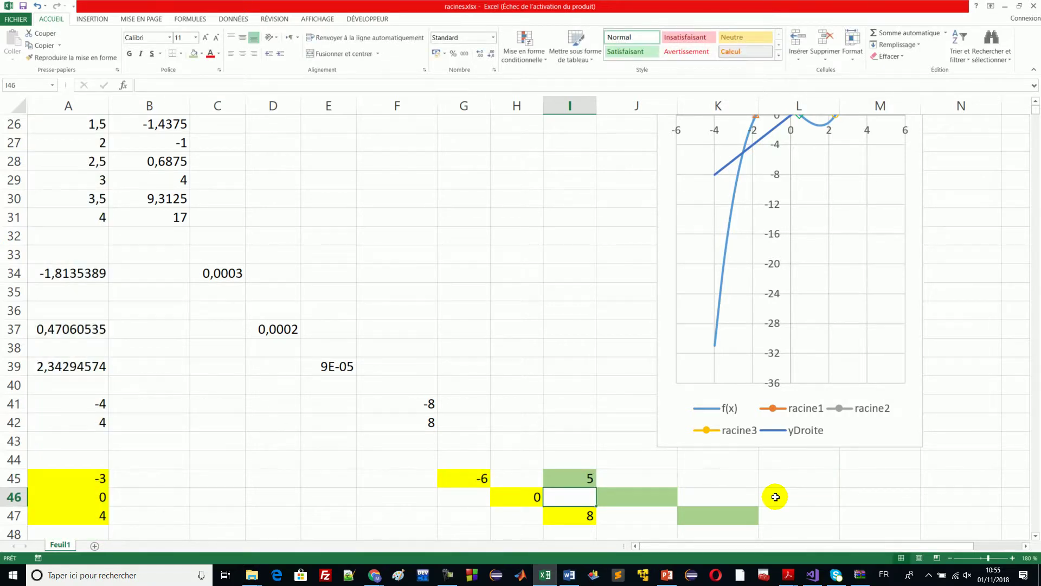
- Copy the difference formula from I45 into the green cells J46 and K47
left_click(573, 477)
left_click(573, 477)
key("ctrl+c")
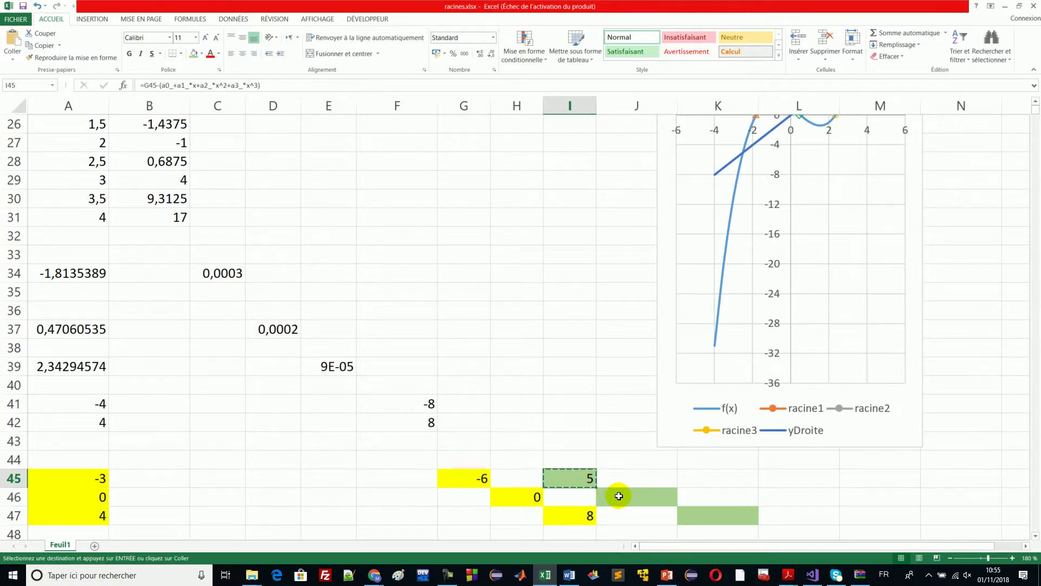
left_click(619, 496)
key("ctrl+v")
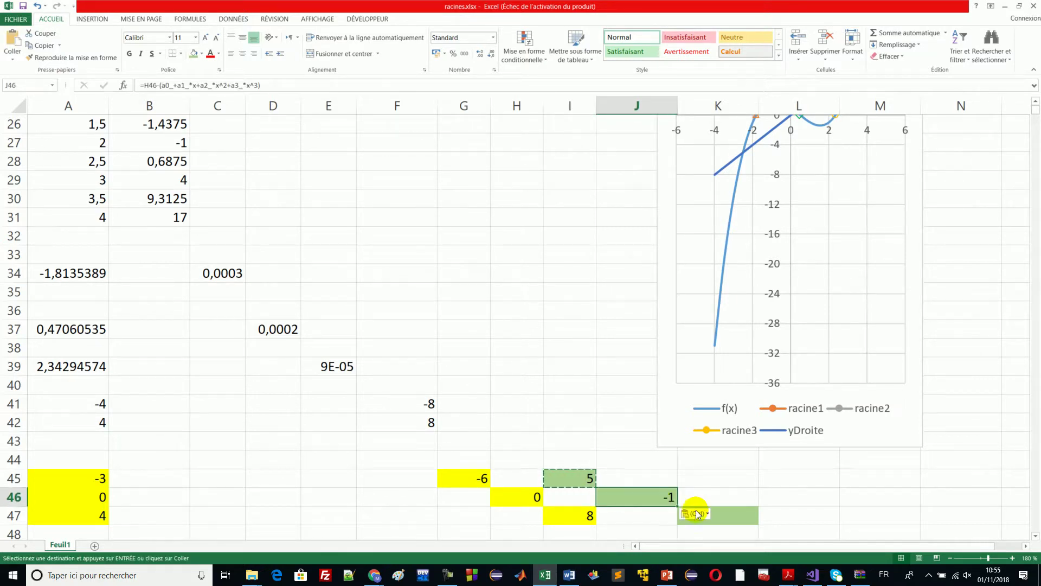
left_click(735, 512)
key("ctrl+v")
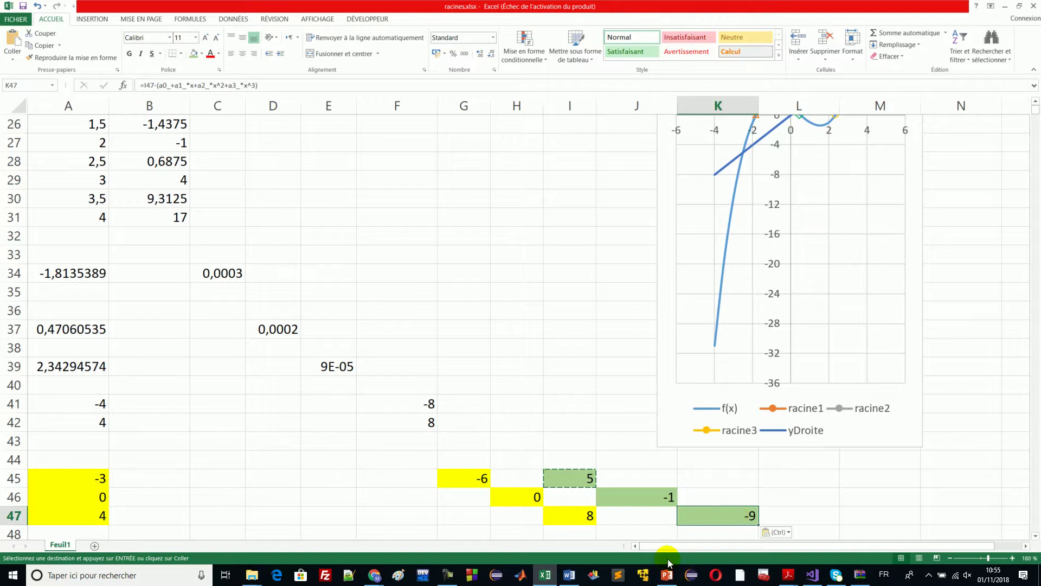
key("Escape")
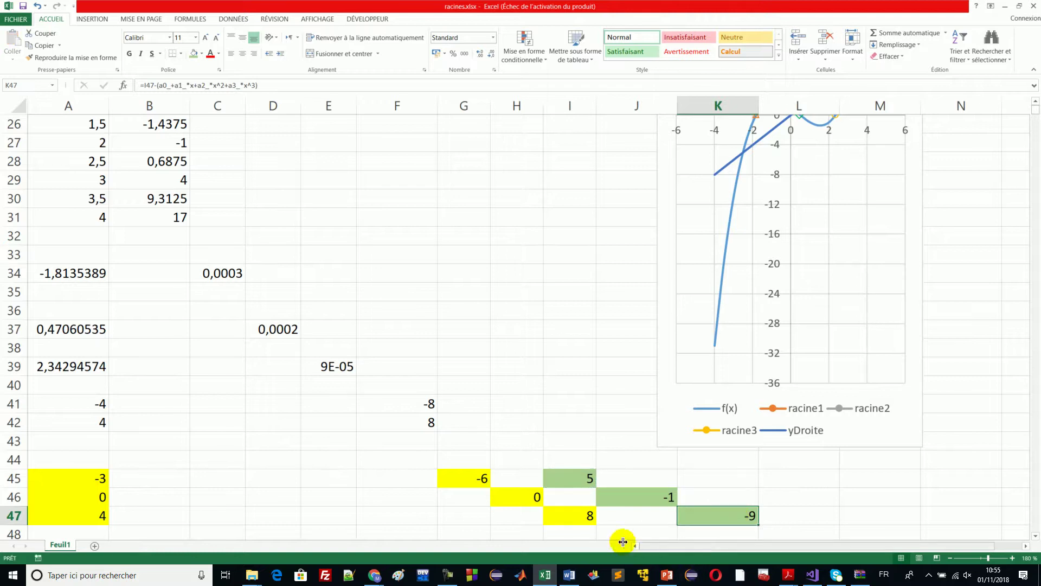
- Change the fill colour of cell G45 to light gold
left_click(461, 483)
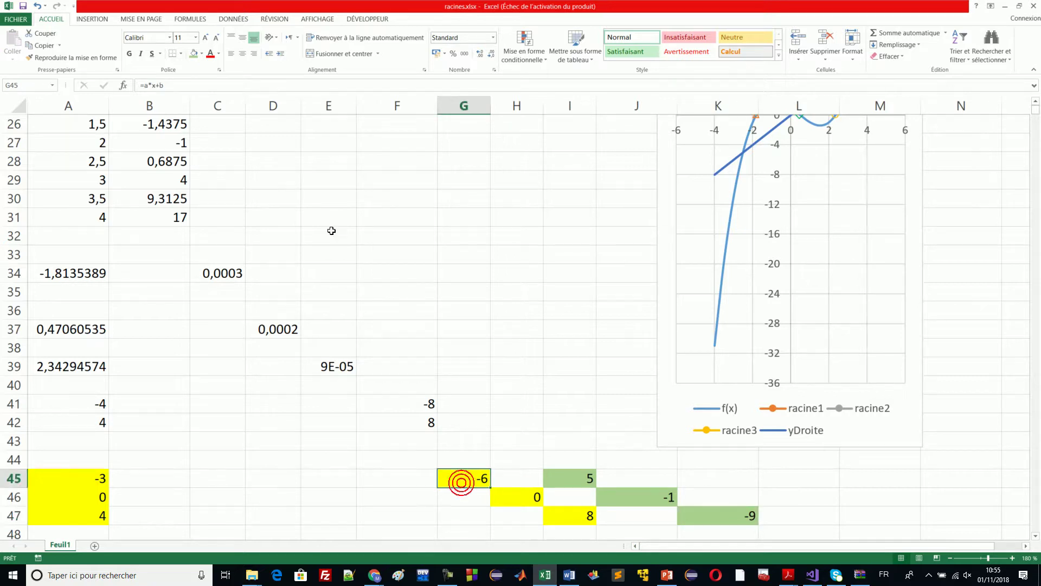
left_click(201, 54)
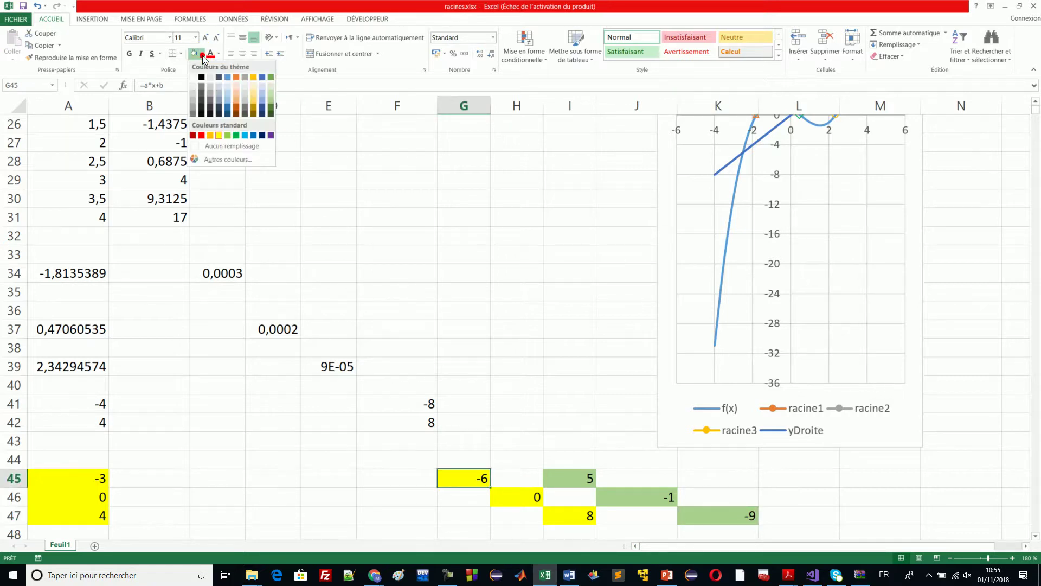
left_click(254, 100)
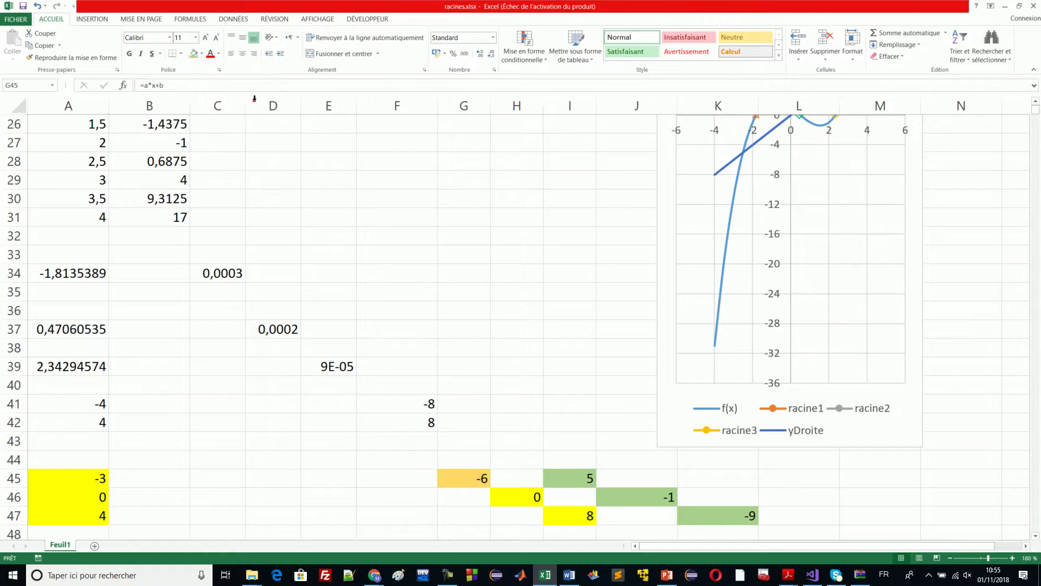
- Change the fill colour of the line-value cells G45, H46 and I47 to light orange
left_click(201, 53)
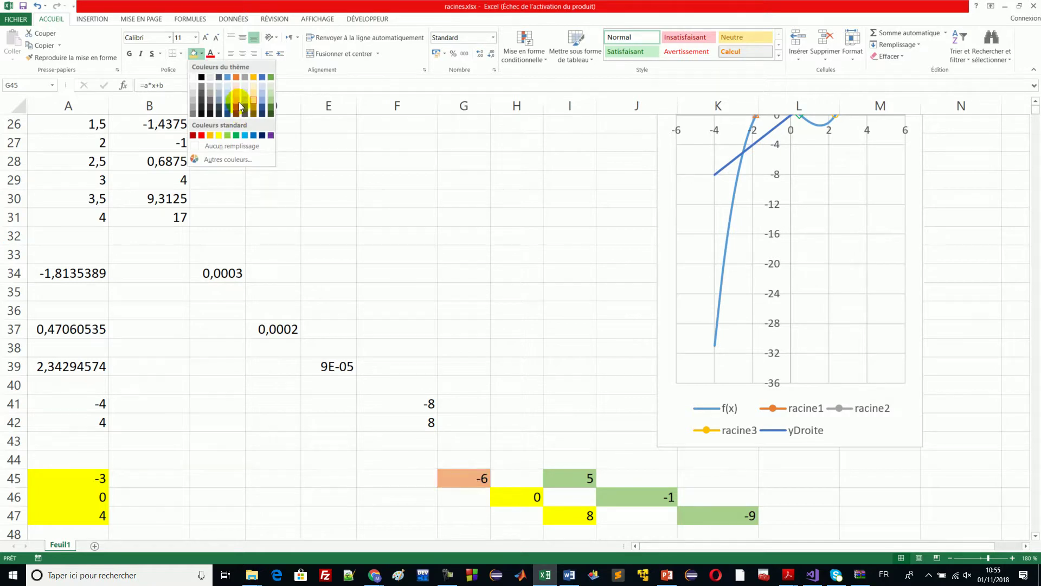
left_click(236, 99)
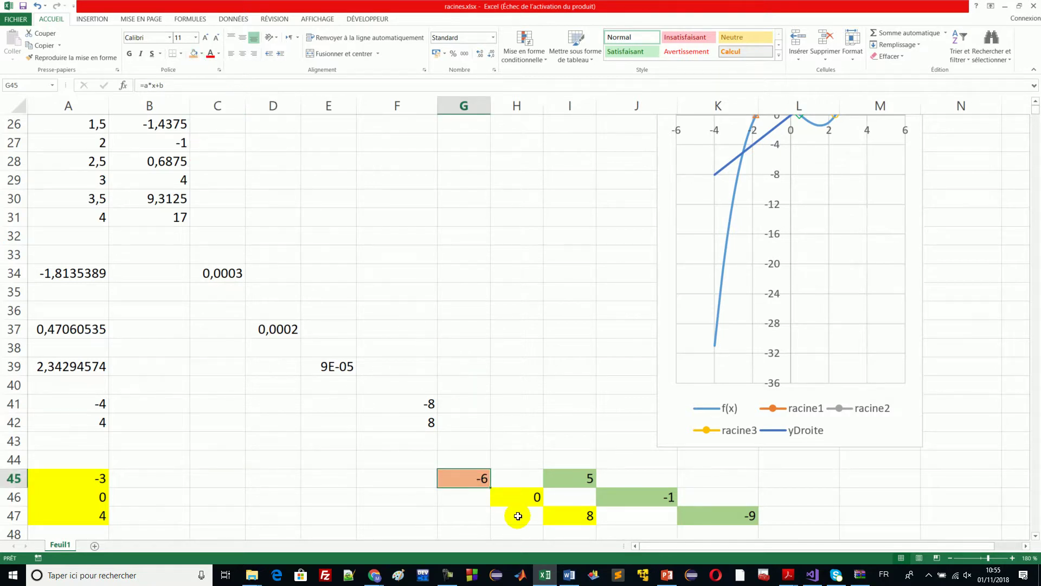
left_click(513, 499)
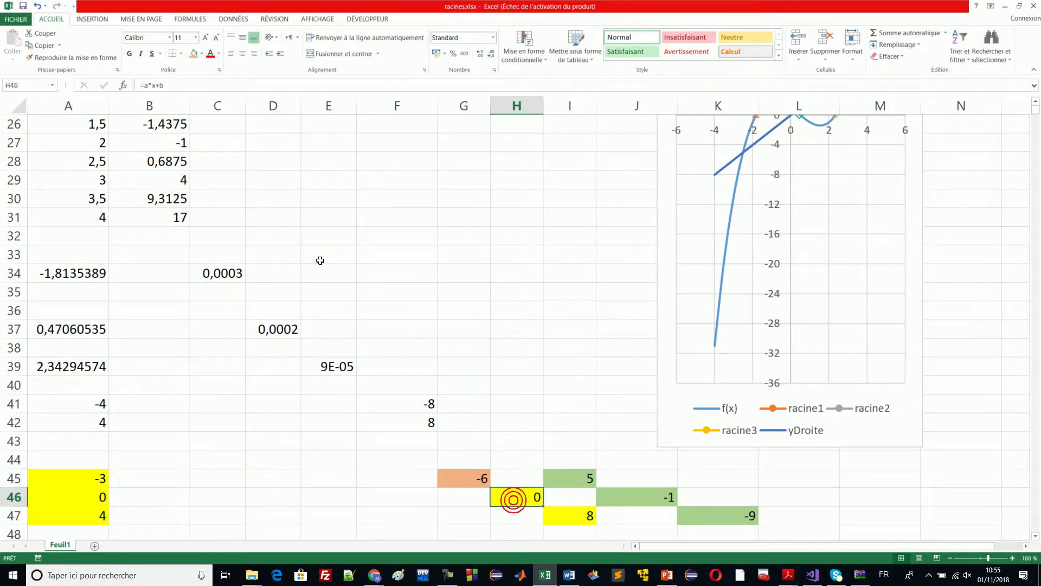
left_click(194, 53)
left_click(566, 517)
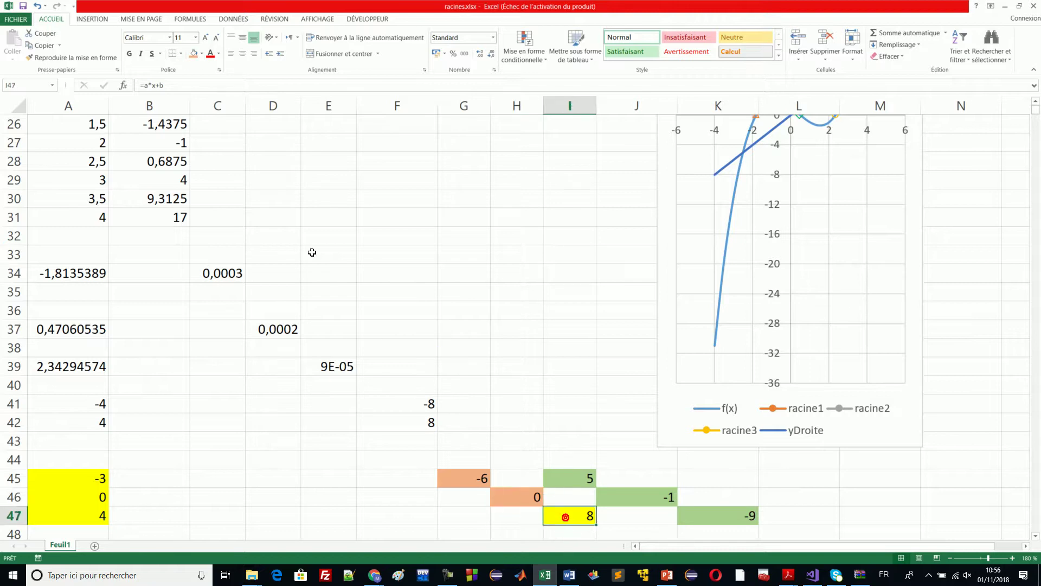
left_click(194, 54)
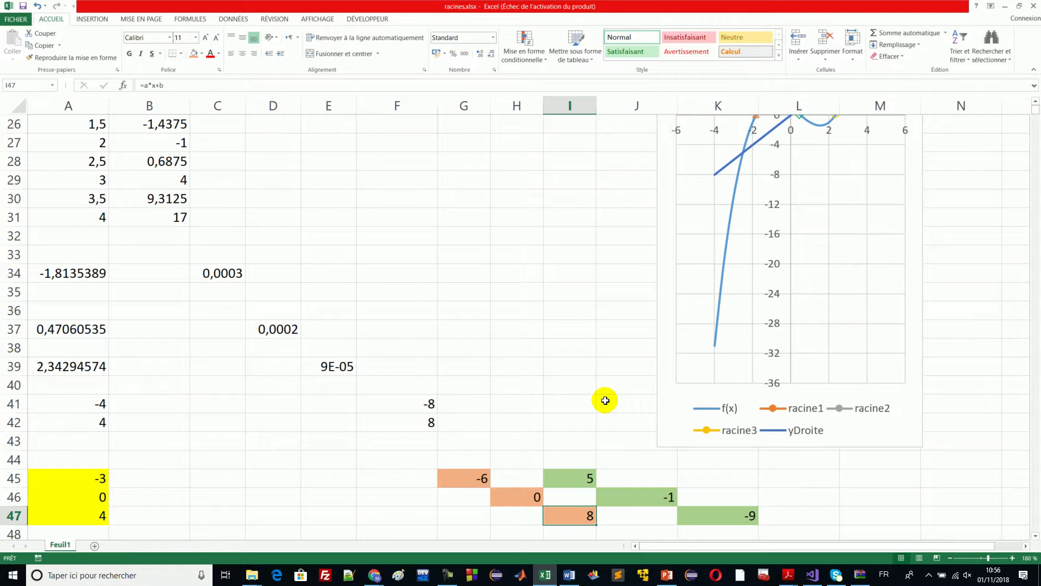
- Move the green difference cells one column over, to J45, K46 and L47
left_click(580, 475)
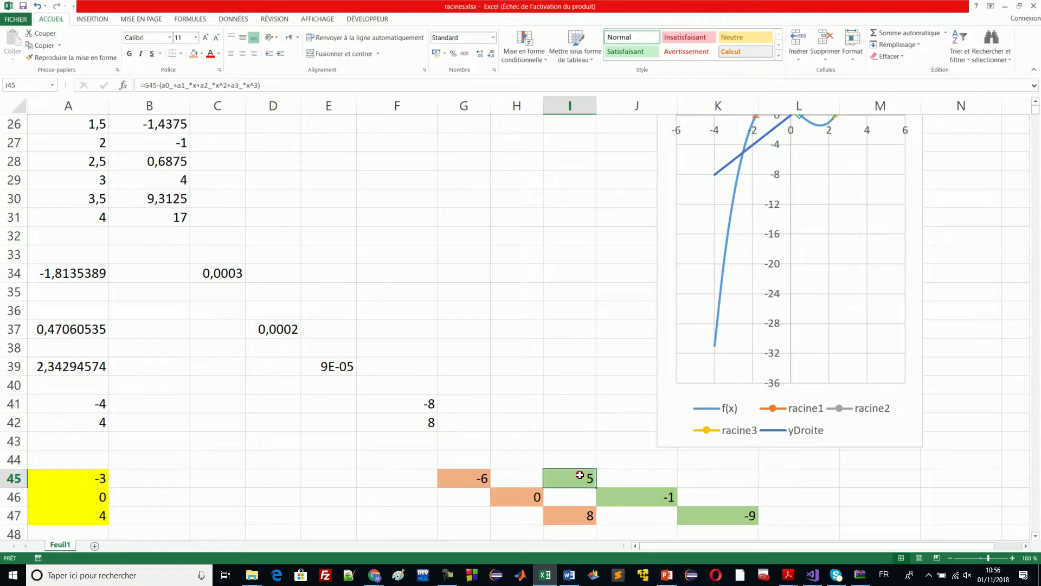
left_click_drag(580, 475, 777, 517)
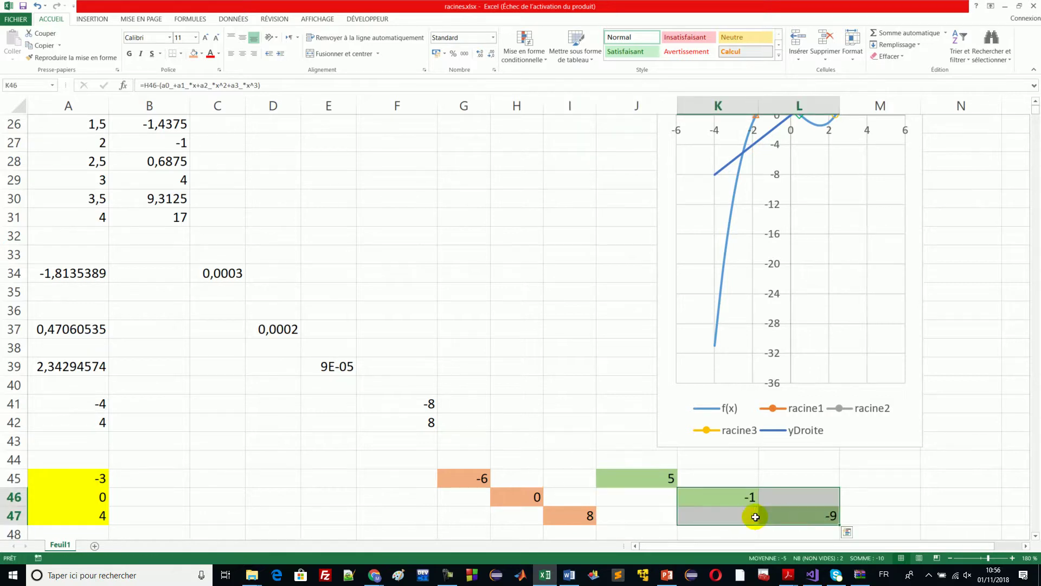
left_click(650, 507)
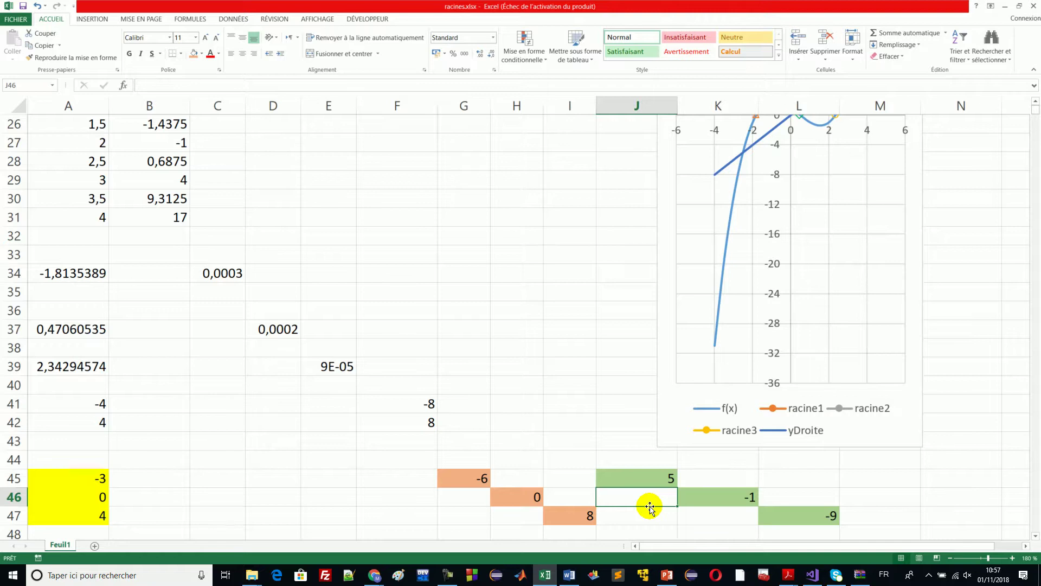
left_click(642, 481)
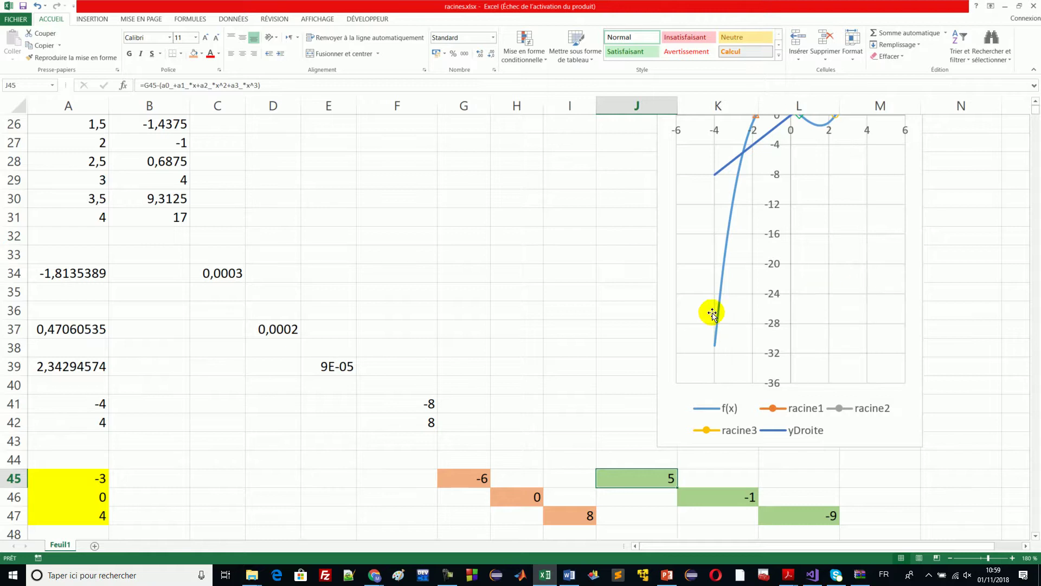
- Extend the chart's data range to column I and row 47, and review the chart's list of elements
left_click(670, 342)
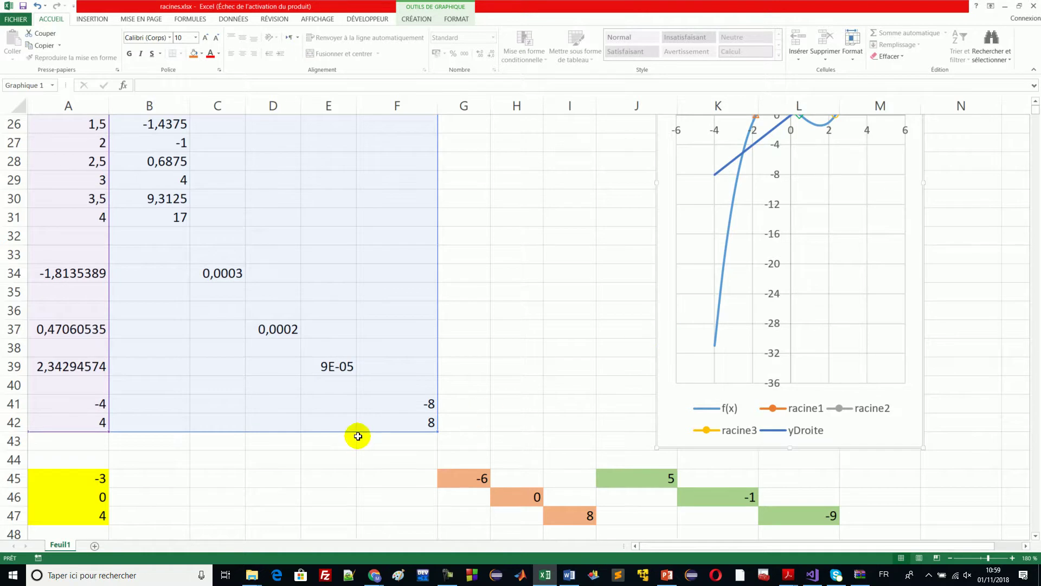
left_click_drag(439, 432, 573, 520)
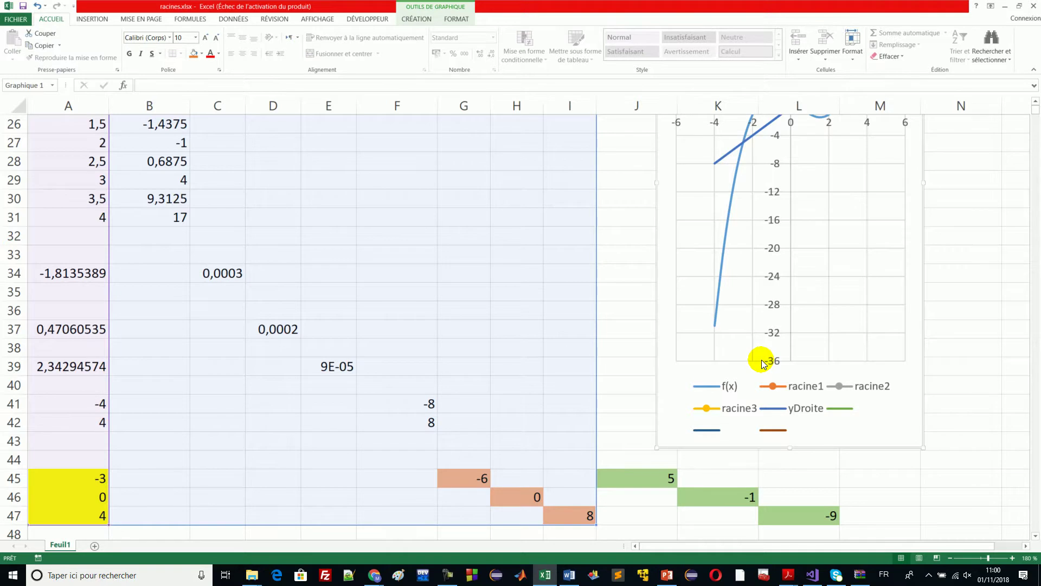
left_click(458, 22)
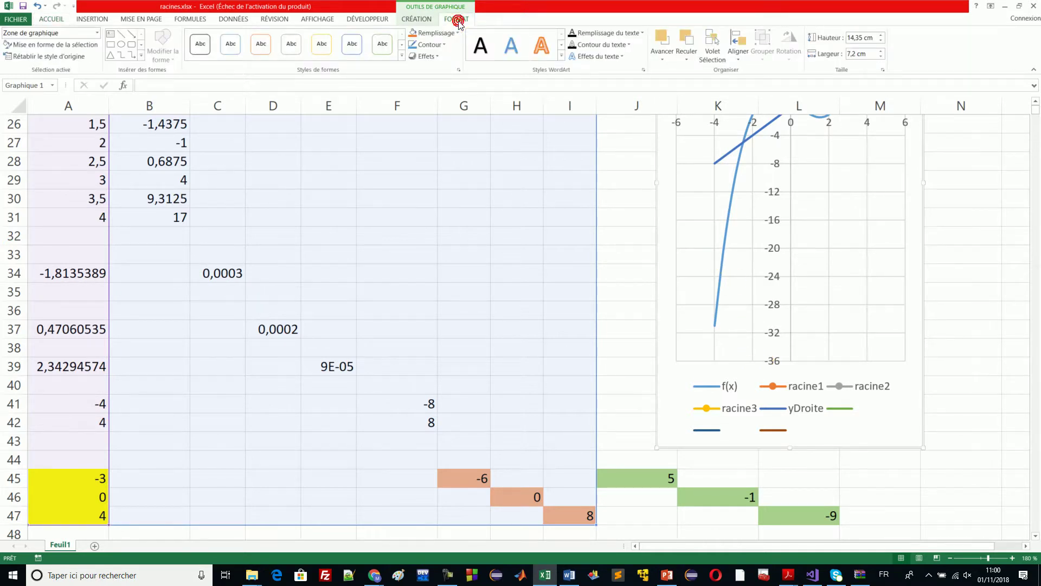
left_click(666, 222)
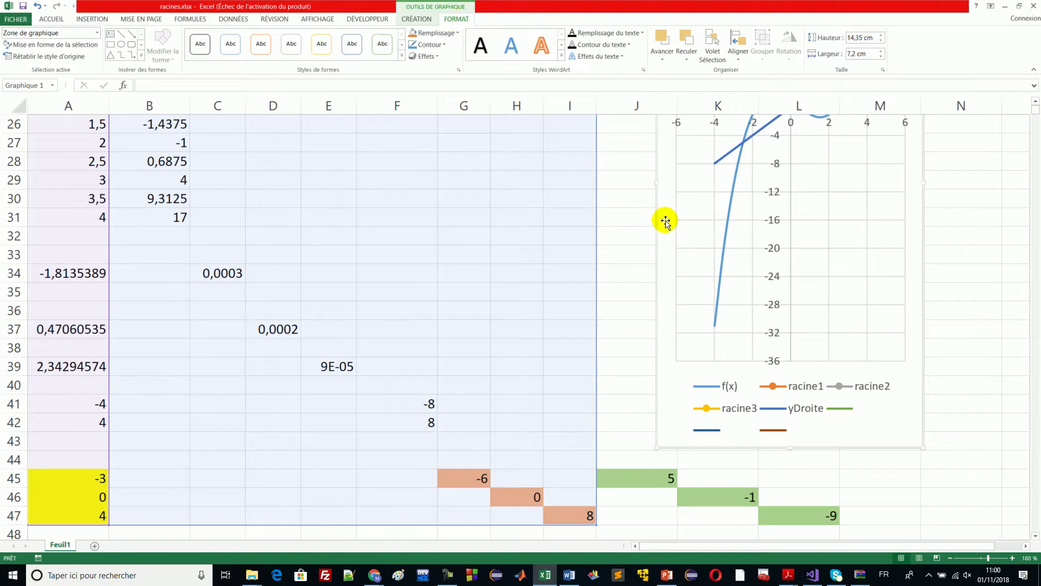
left_click(453, 19)
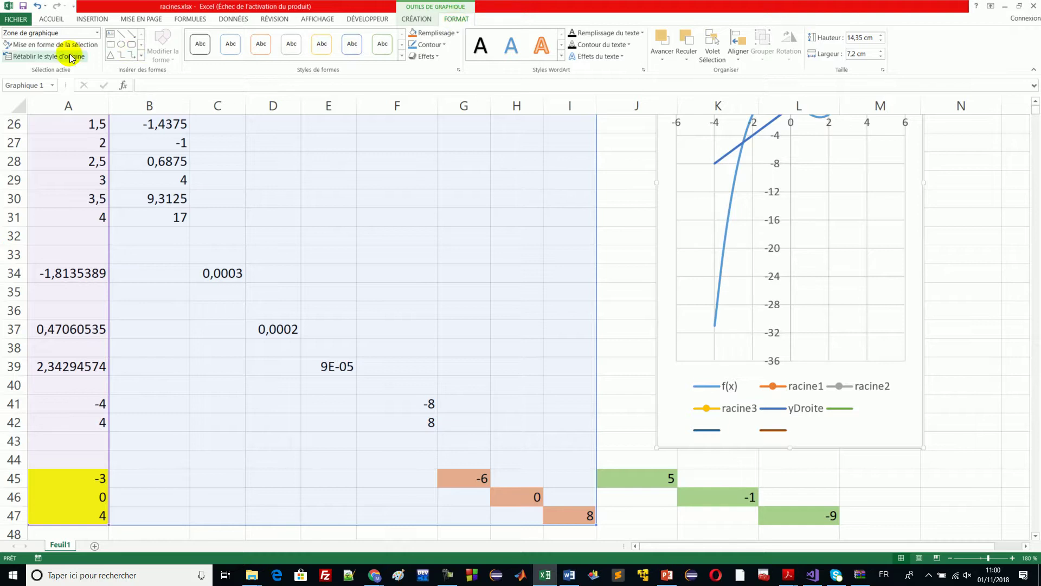
left_click(97, 33)
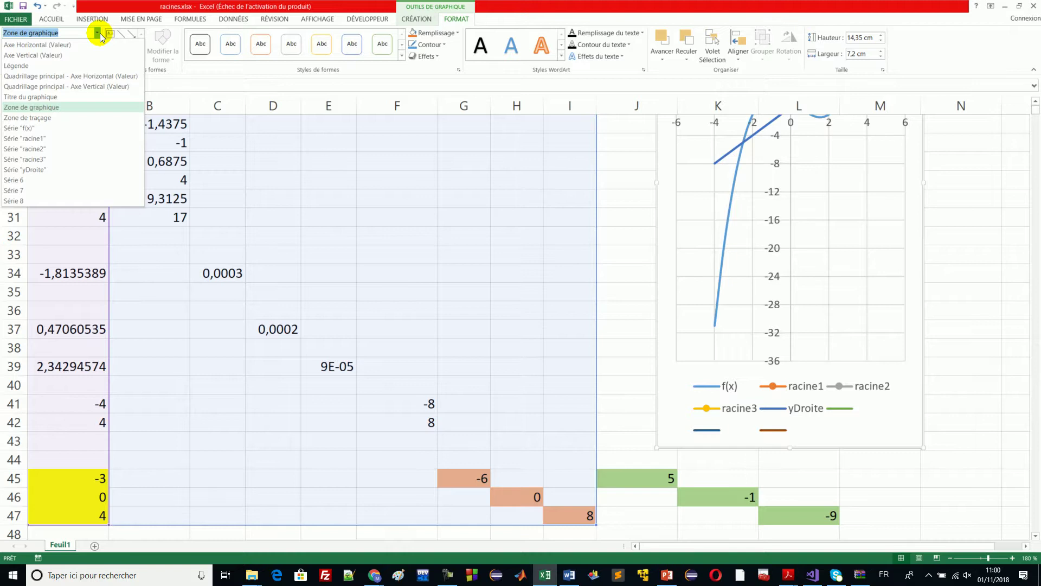
left_click(97, 33)
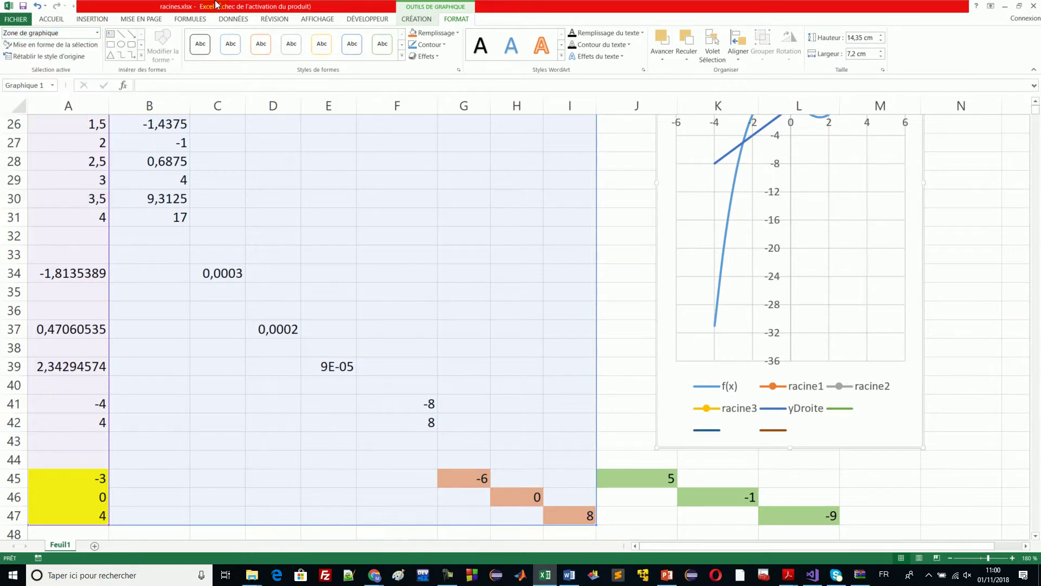
- Enter the series headings inter1, inter2 and inter3 in cells G14, H14 and I14
scroll(216, 5, "up", 8)
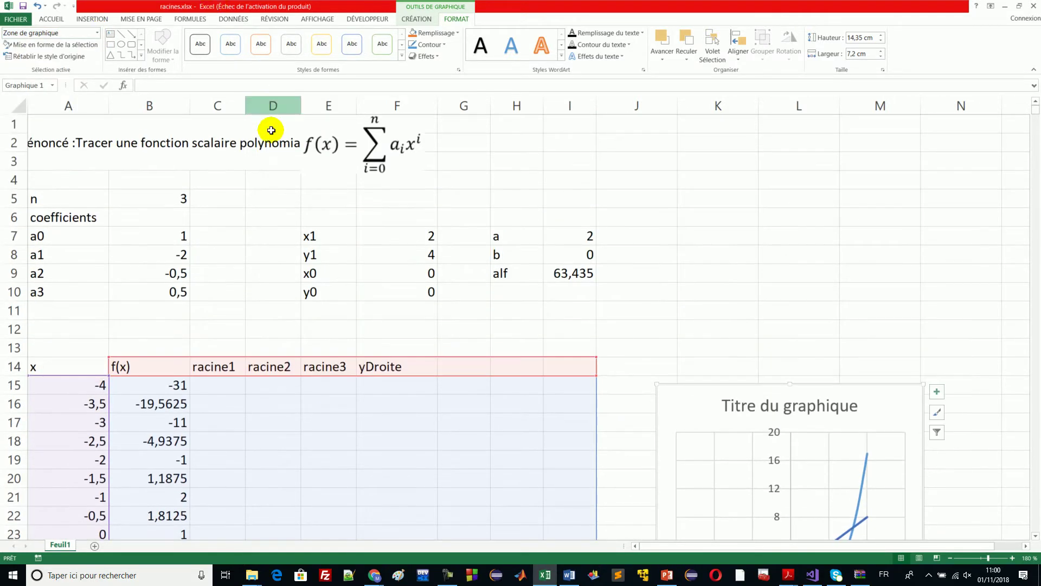
left_click(460, 366)
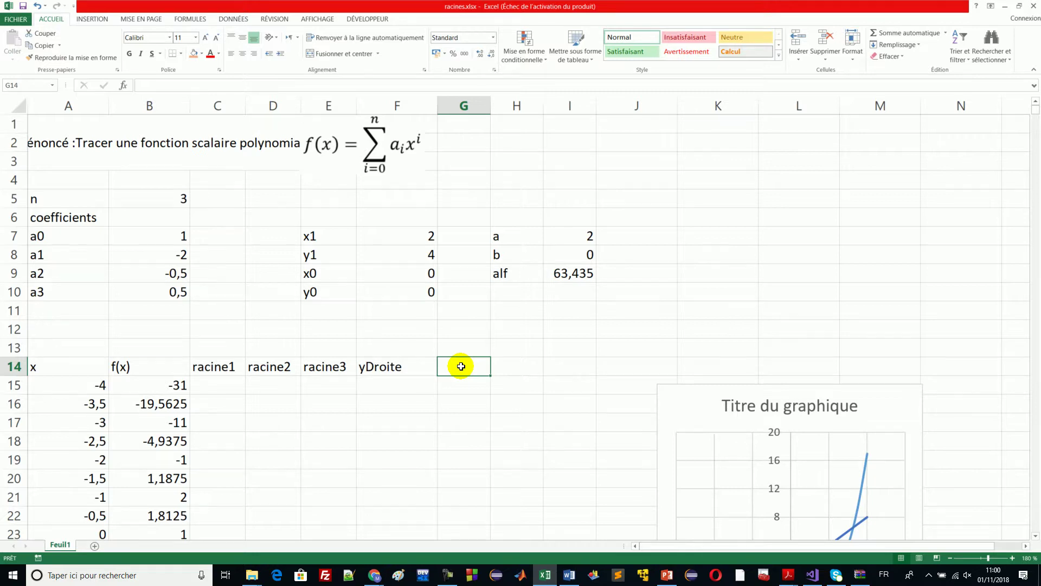
type("inter")
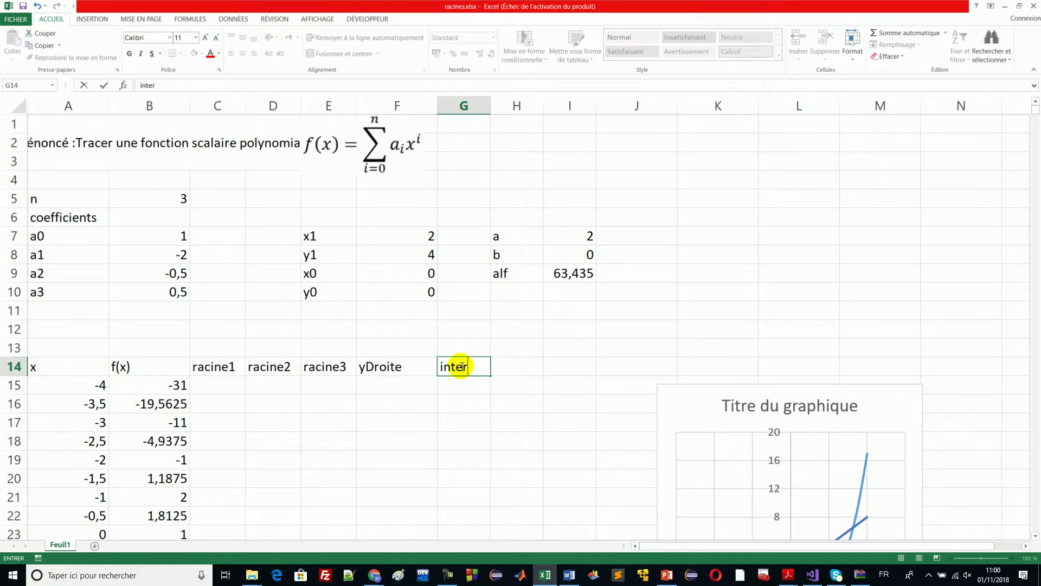
type("1")
key("Tab")
type("int")
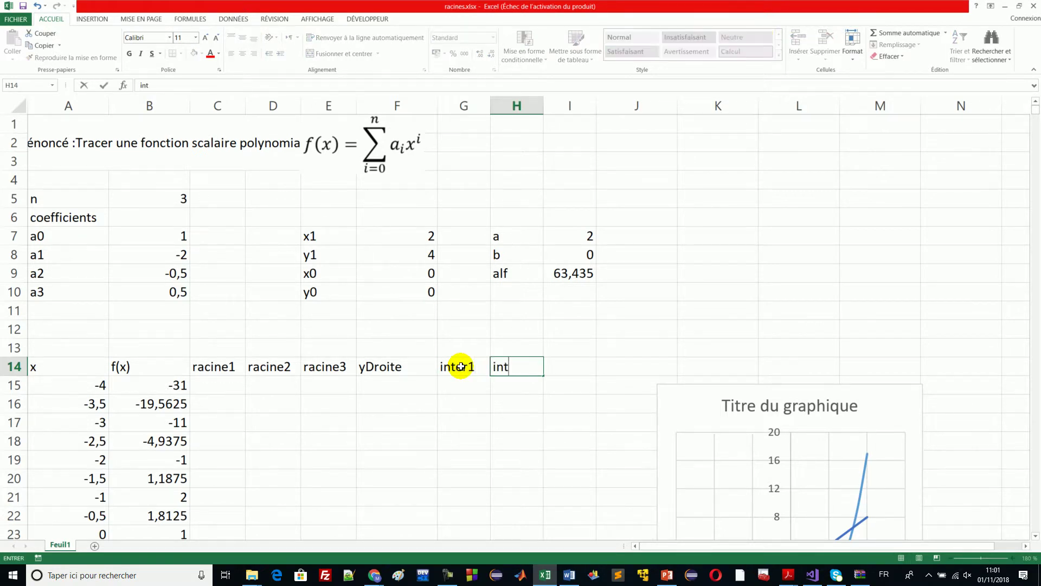
type("er2")
key("Tab")
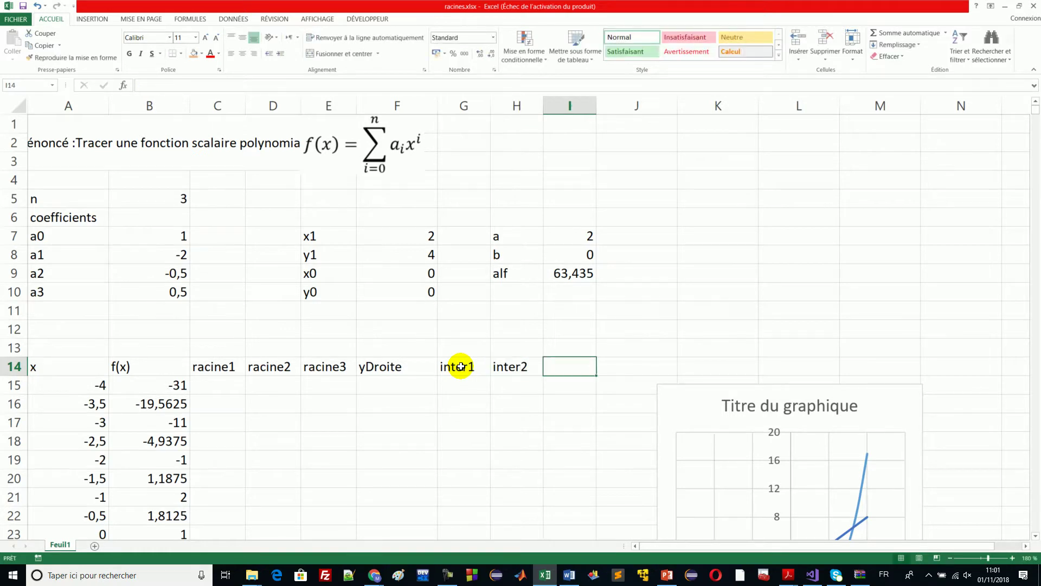
type("inter3")
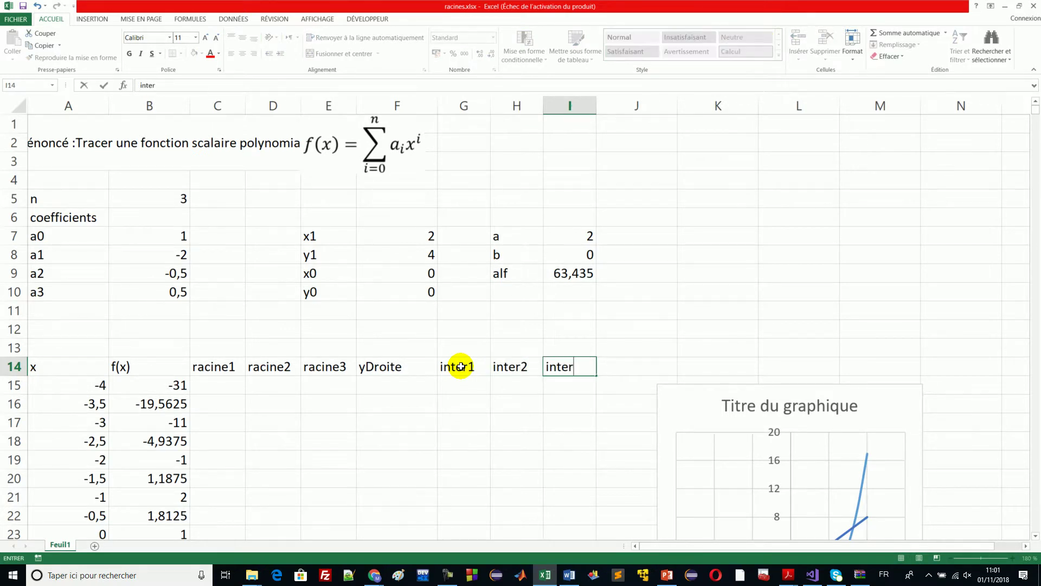
left_click(443, 454)
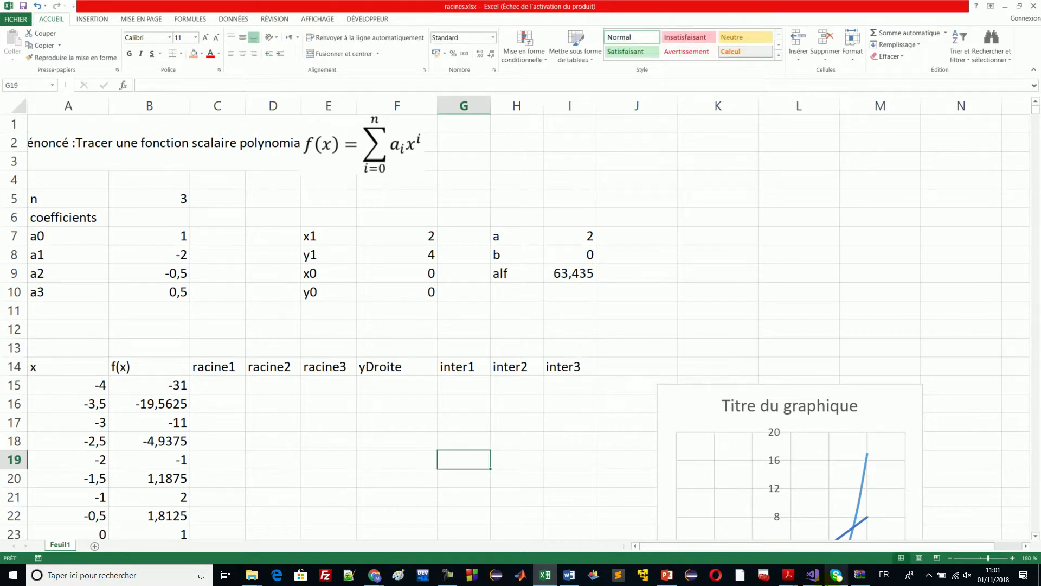
- Select the inter1 series in the chart and open its formatting options
left_click(1035, 515)
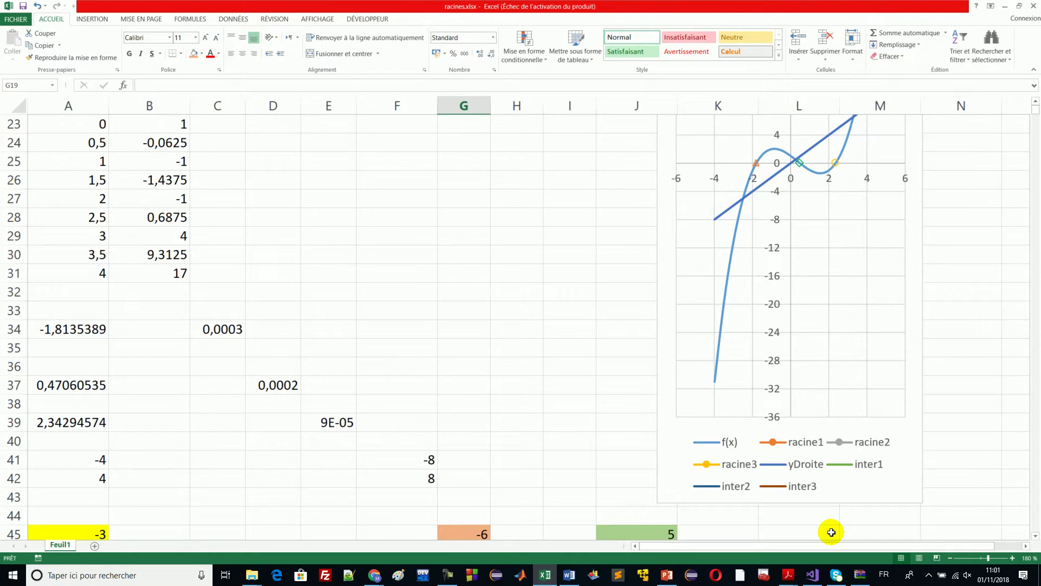
left_click(683, 454)
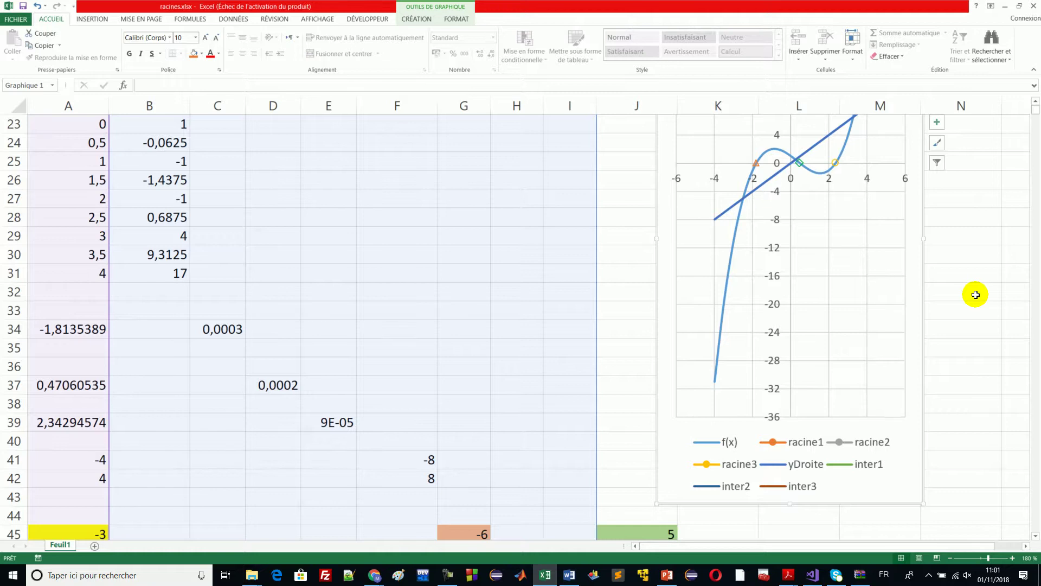
left_click(730, 285)
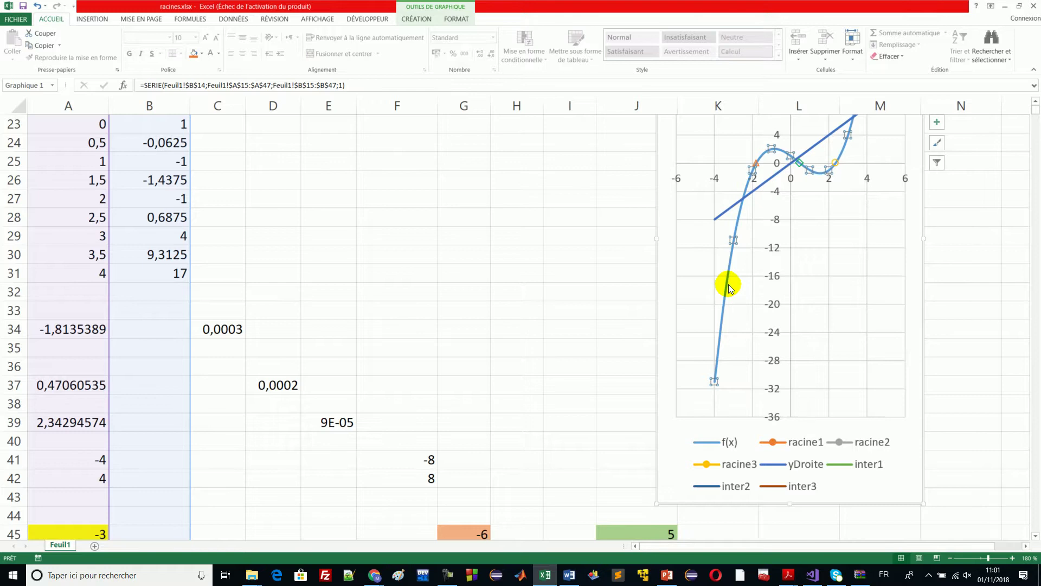
left_click(450, 20)
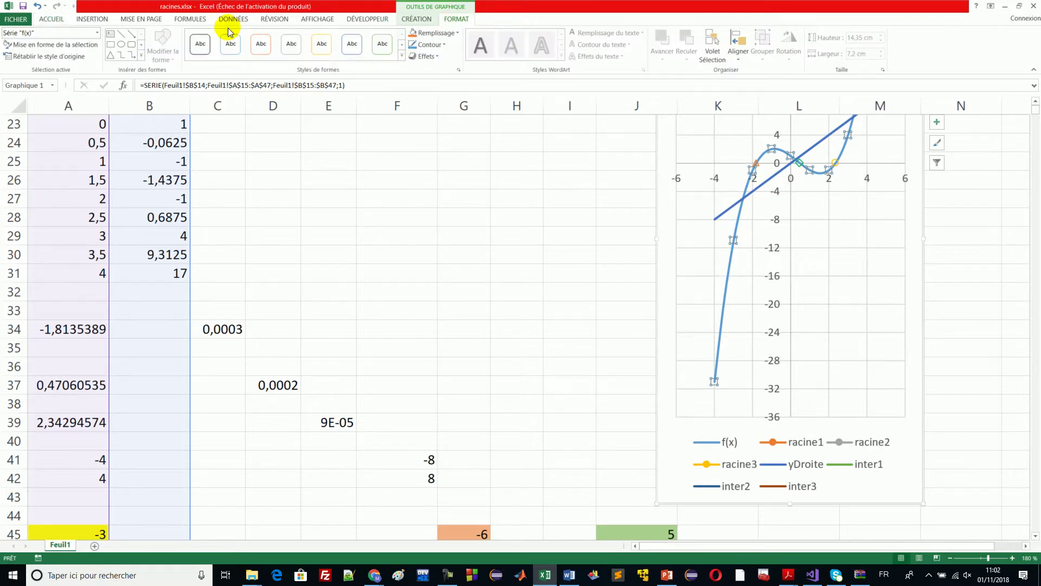
left_click(98, 34)
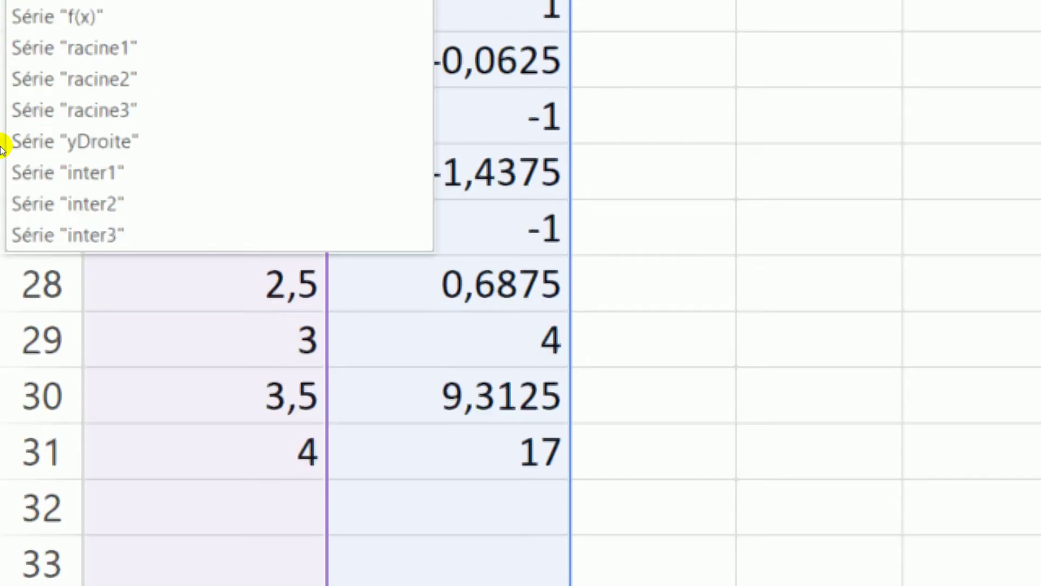
left_click(31, 180)
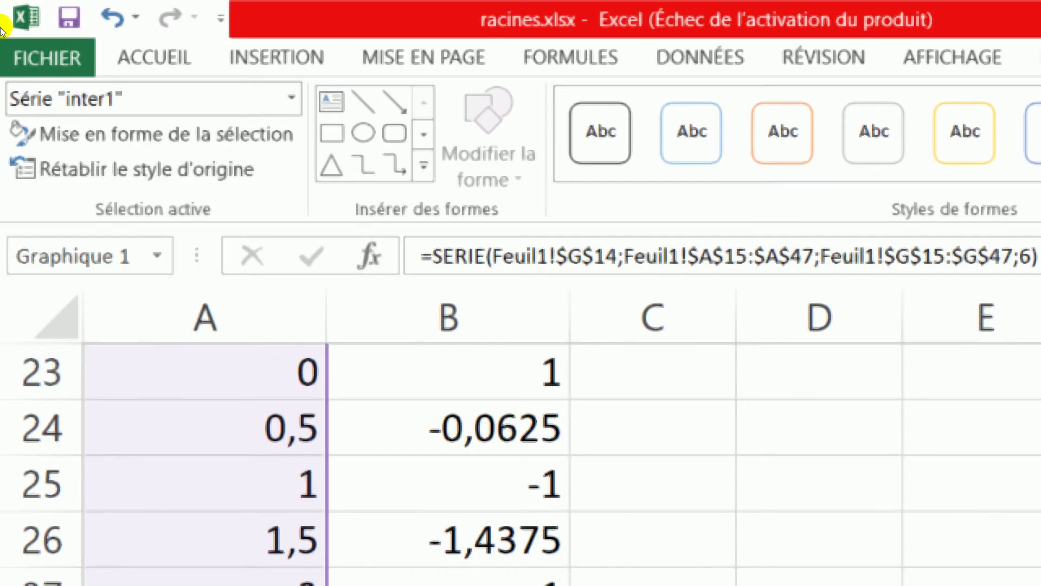
left_click(44, 47)
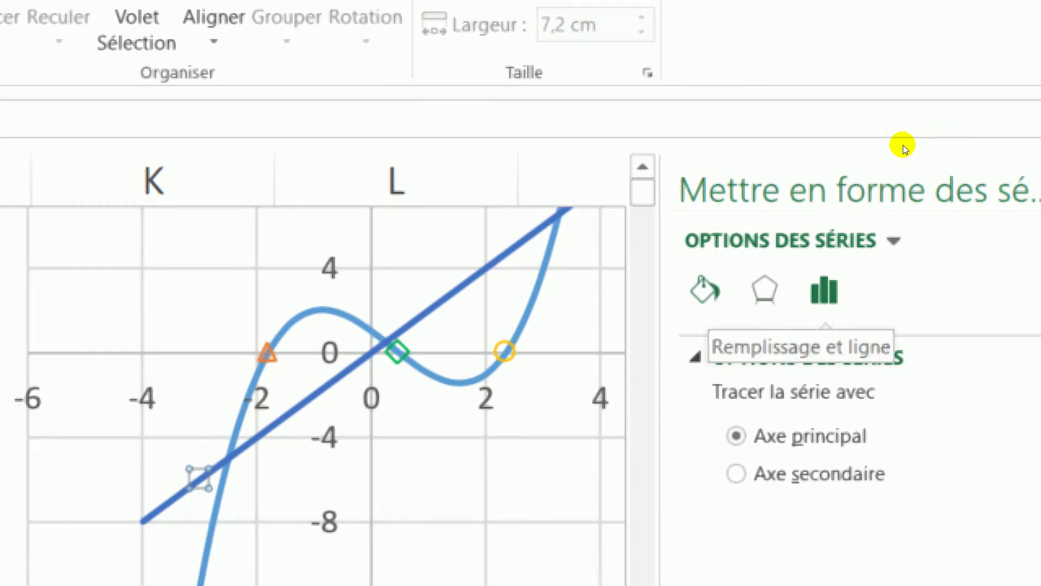
- Enable a predefined (Prédéfini) marker for the inter1 series
left_click(705, 290)
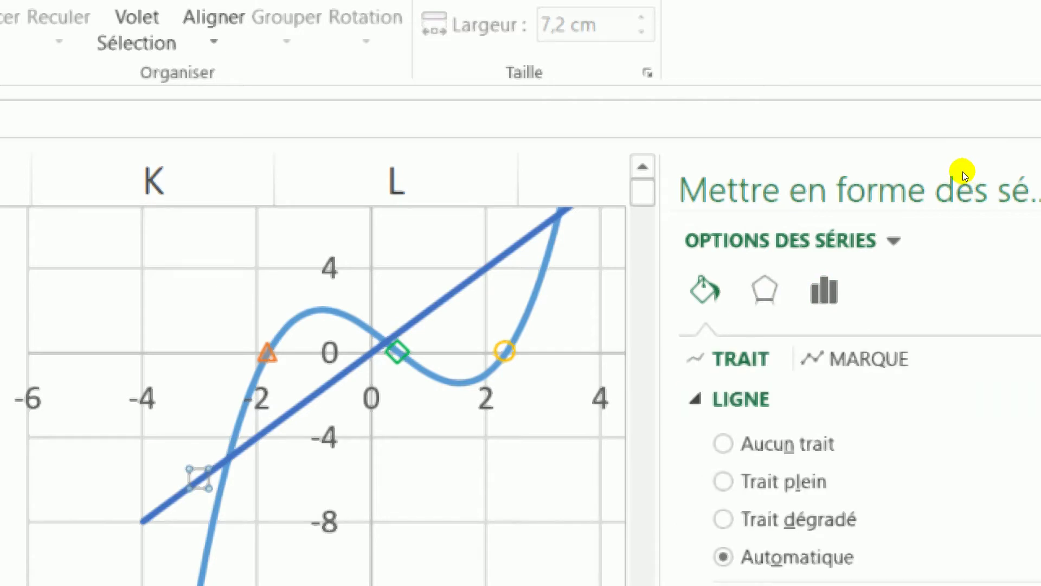
left_click(869, 359)
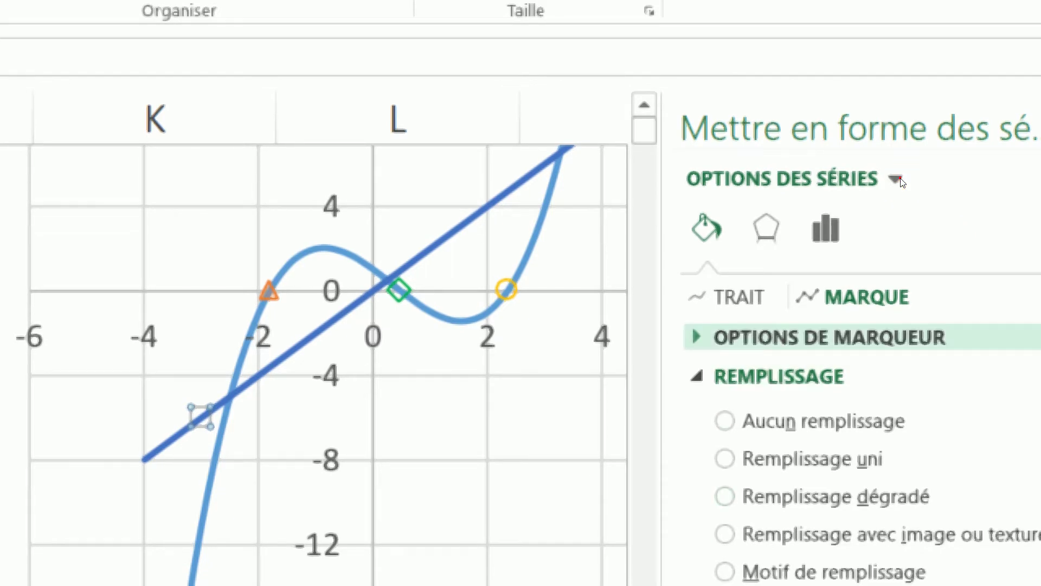
left_click(900, 337)
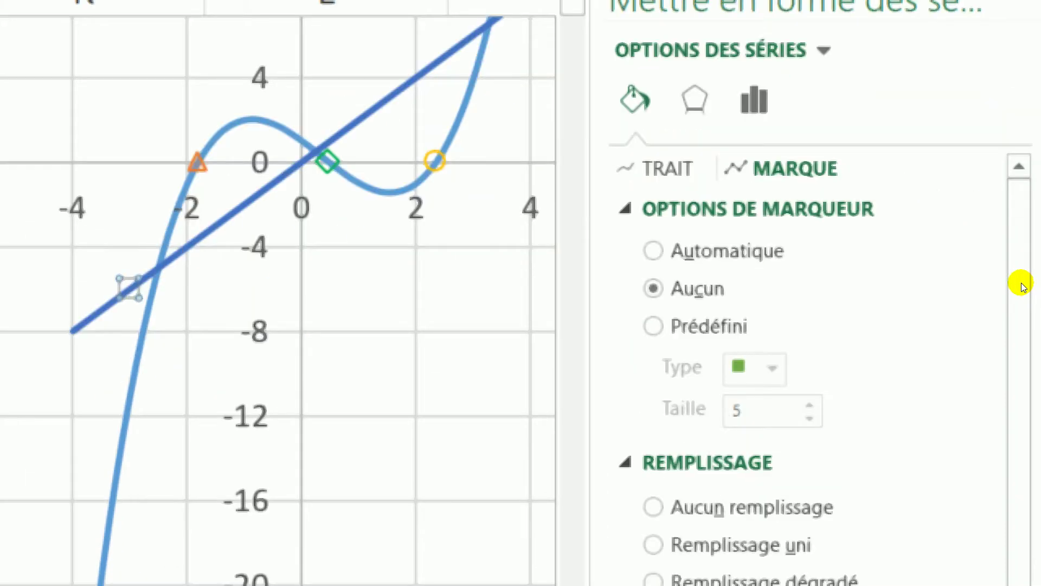
left_click(949, 234)
left_click(945, 230)
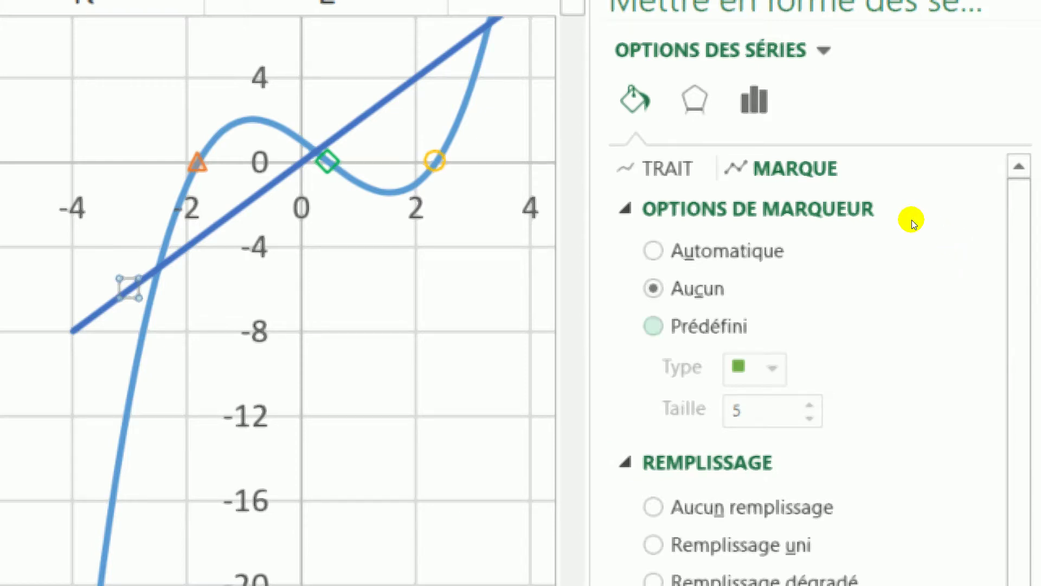
left_click(913, 221)
- Set the inter1 marker to the asterisk type with size 6
left_click(951, 233)
key("Down")
key("Down")
key("Down")
key("Down")
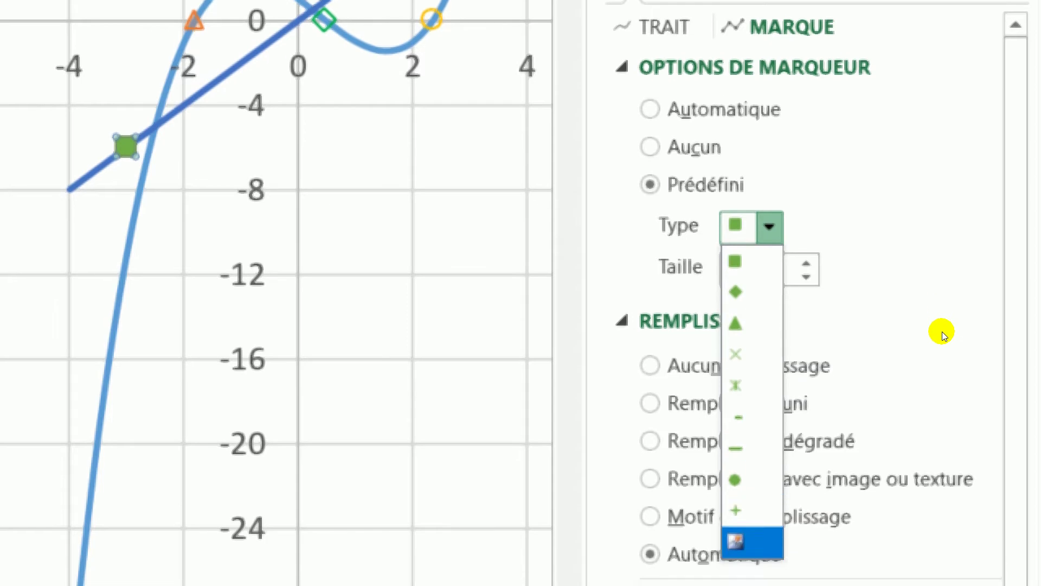
key("Up")
key("Up")
key("Up")
key("Up")
key("Up")
key("Up")
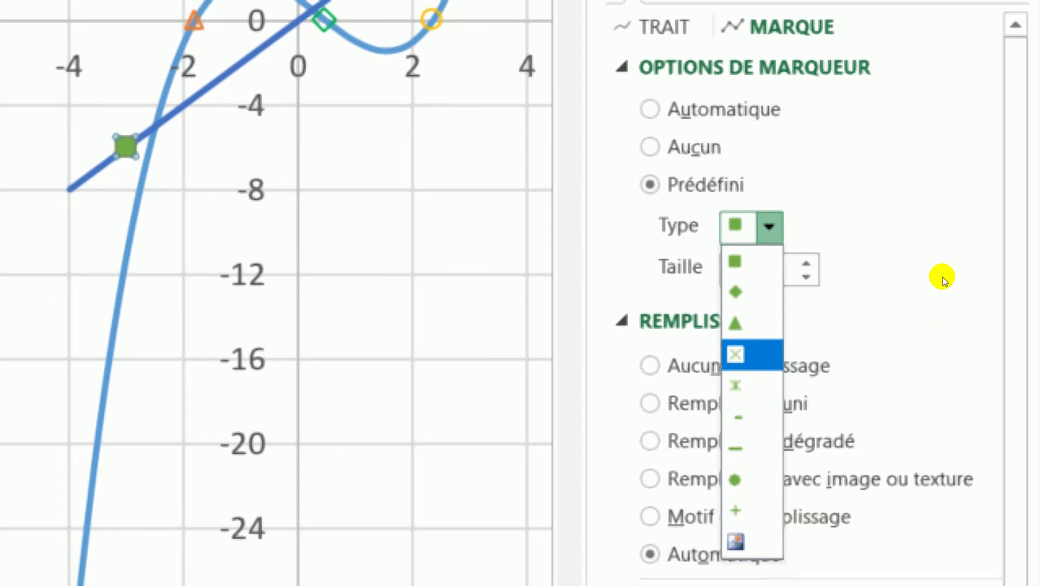
key("Down")
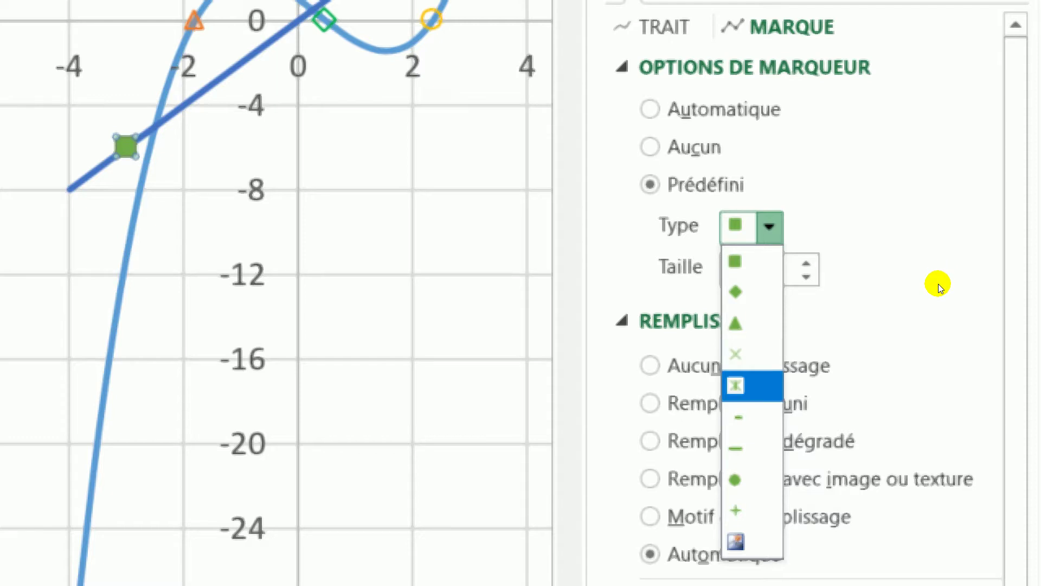
left_click(938, 286)
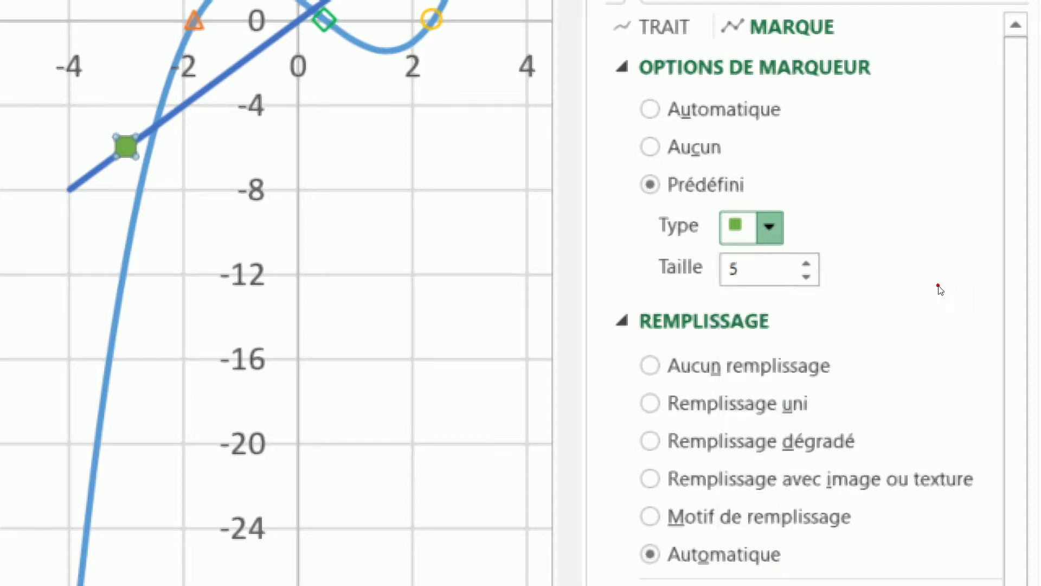
left_click(959, 242)
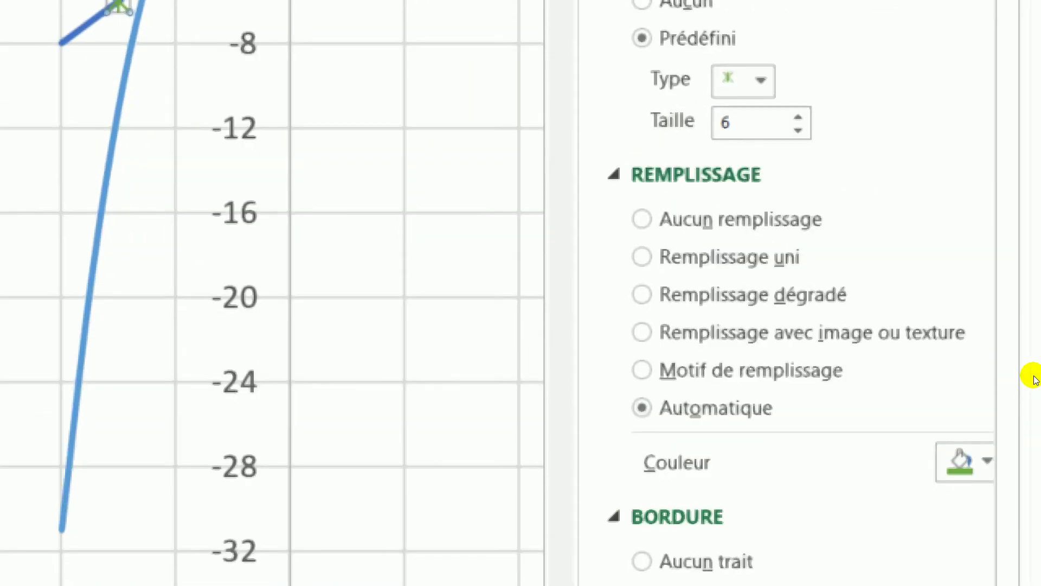
- Fill the inter1 marker with solid standard red
left_click(1022, 360)
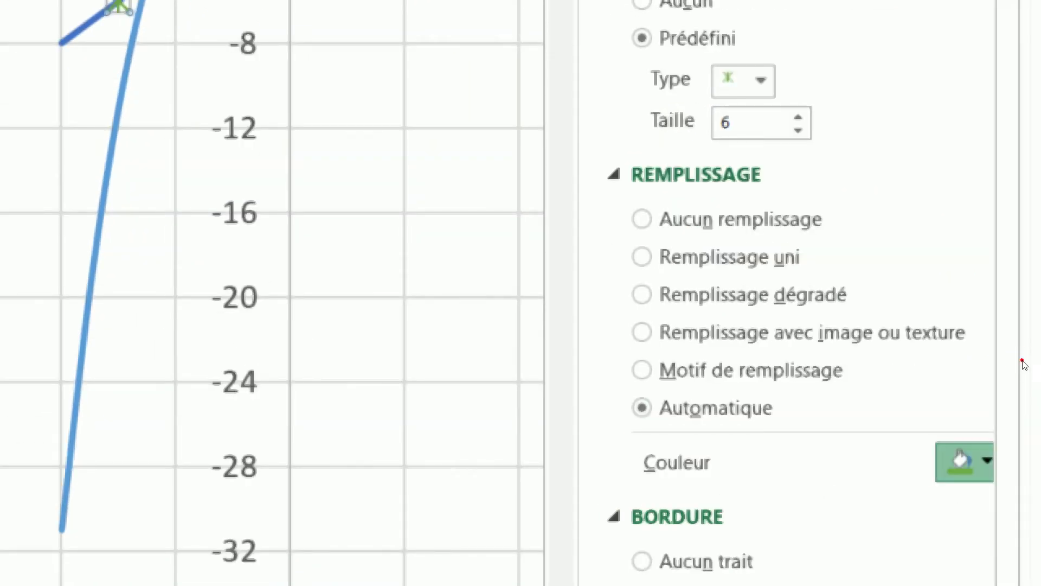
left_click(1022, 360)
left_click(1023, 360)
left_click(1022, 360)
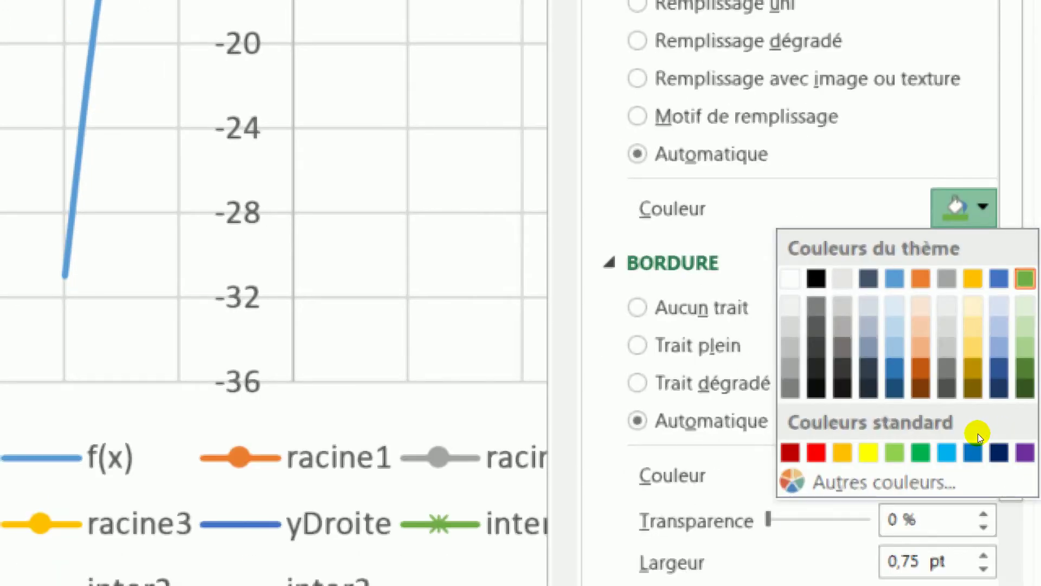
left_click(816, 452)
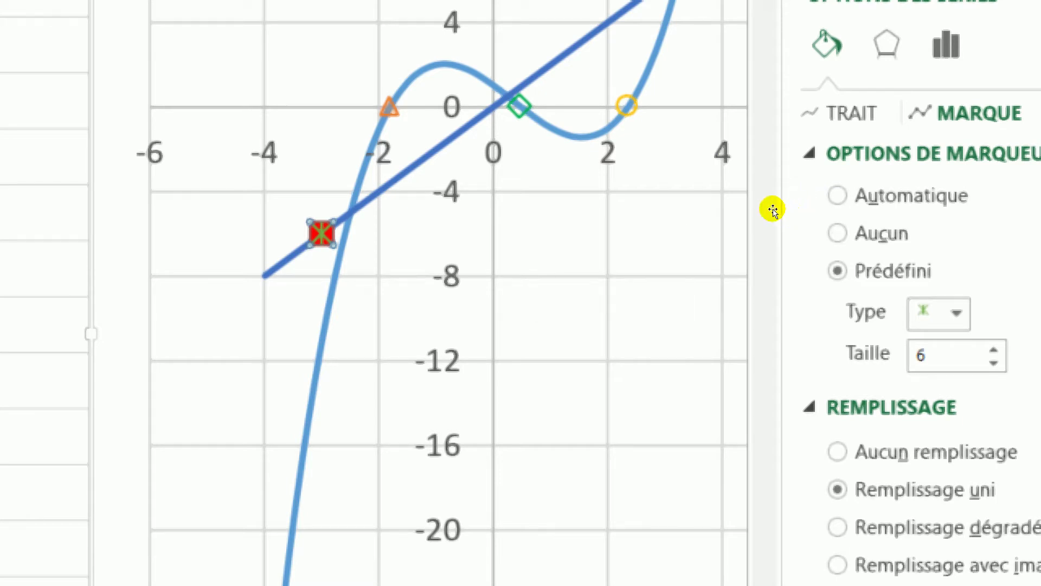
- Remove the fill from the inter1 marker and give its border a solid red line
left_click(772, 211)
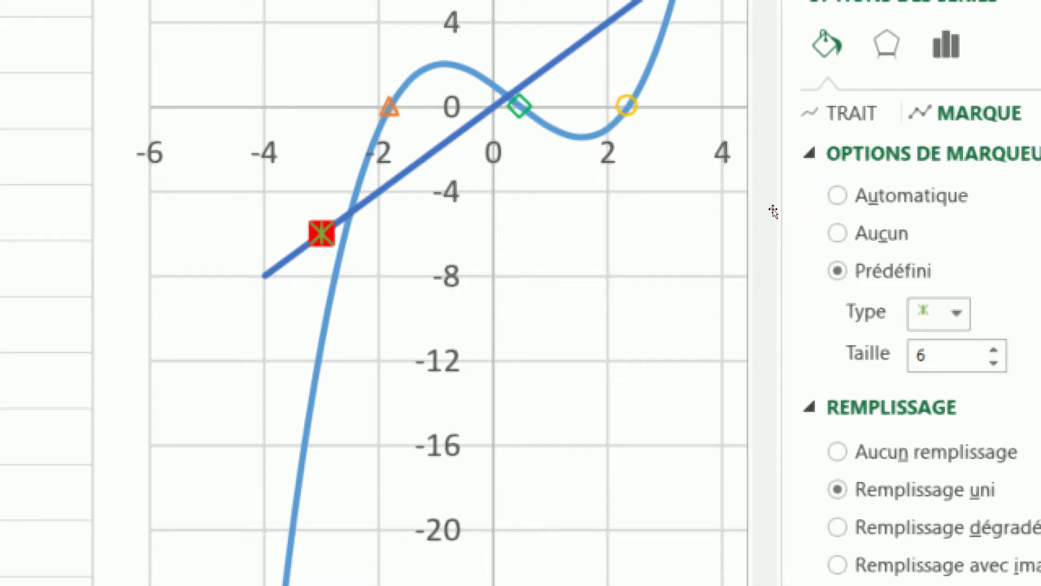
left_click(734, 208)
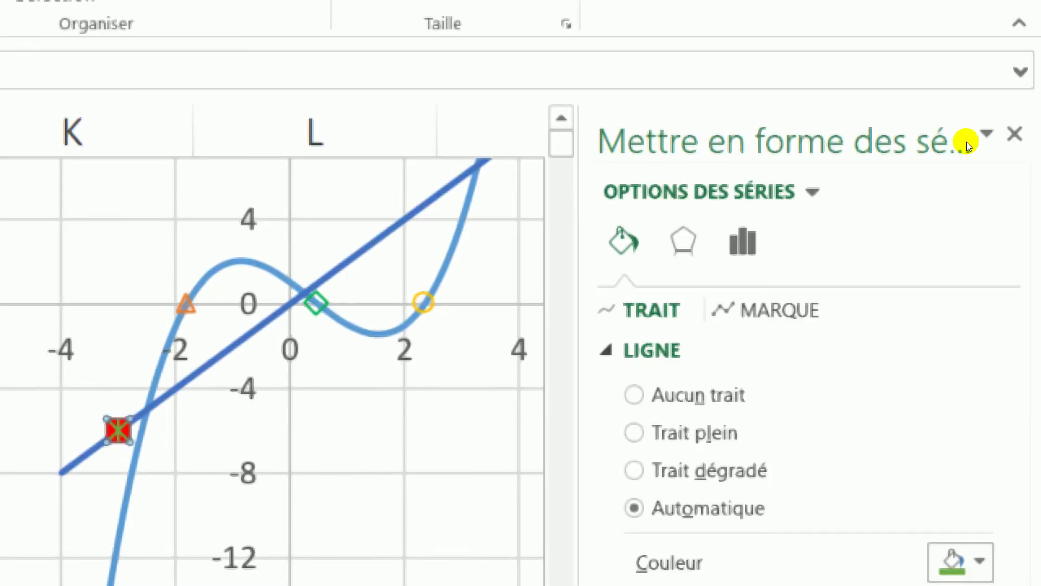
left_click(779, 310)
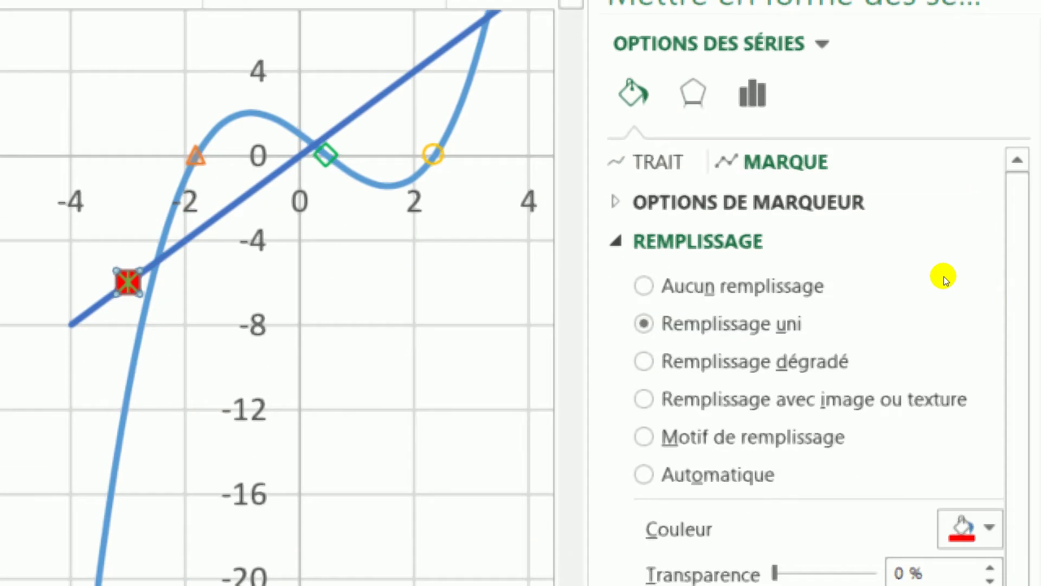
left_click(644, 285)
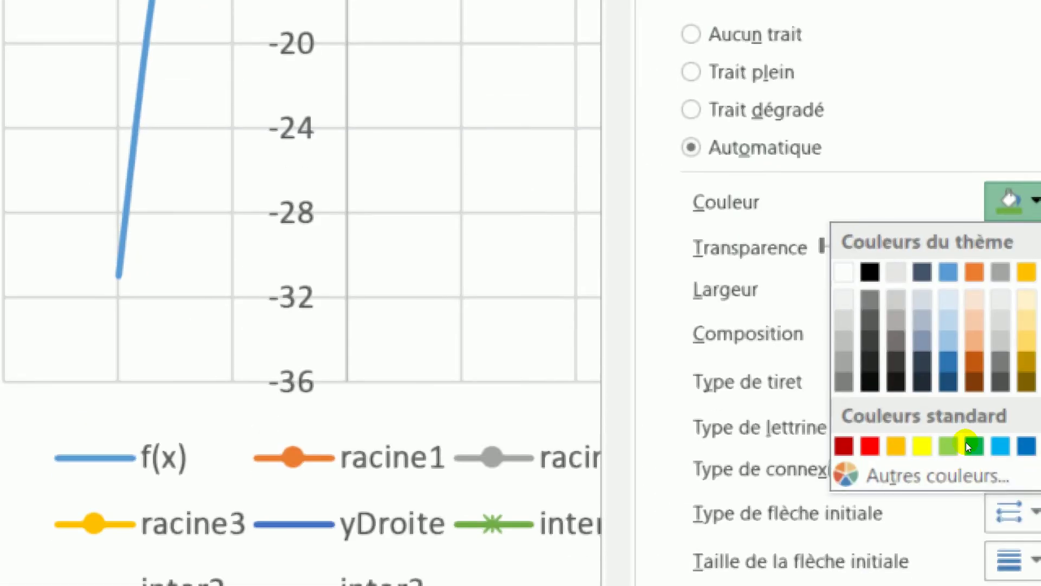
left_click(930, 578)
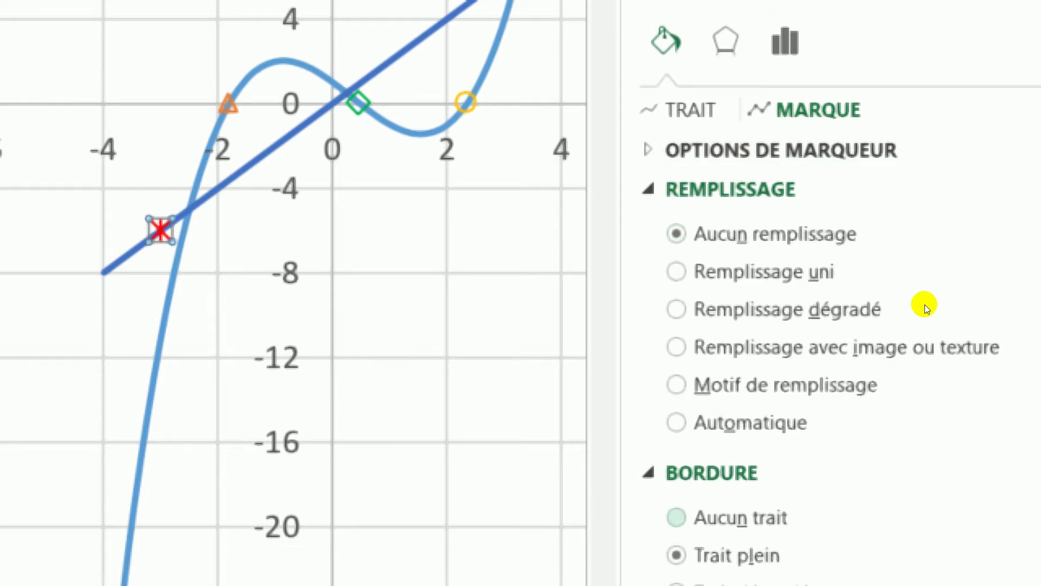
- Try the inter1 marker without a border line and restore its solid red border
left_click(694, 501)
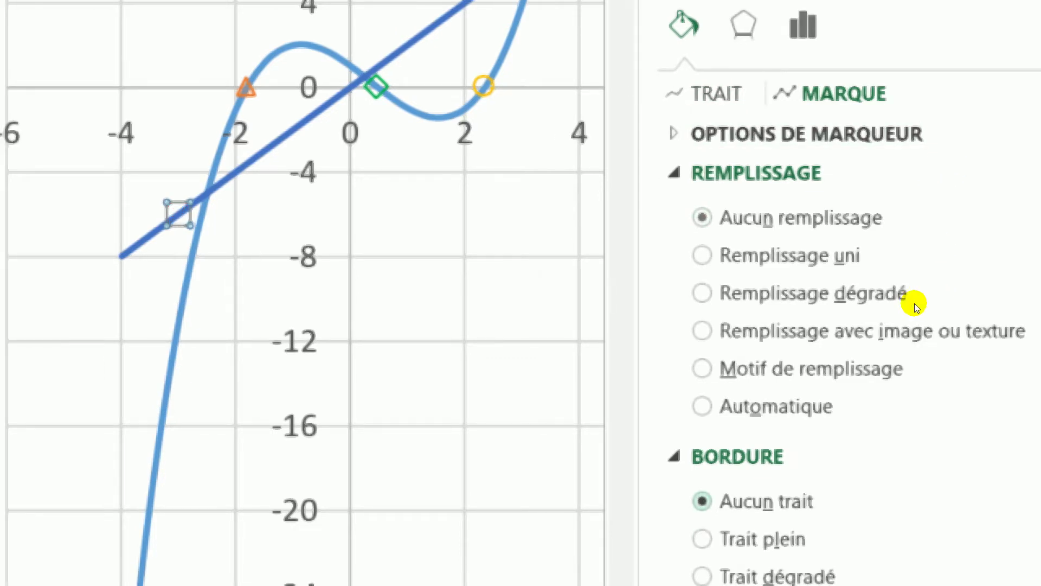
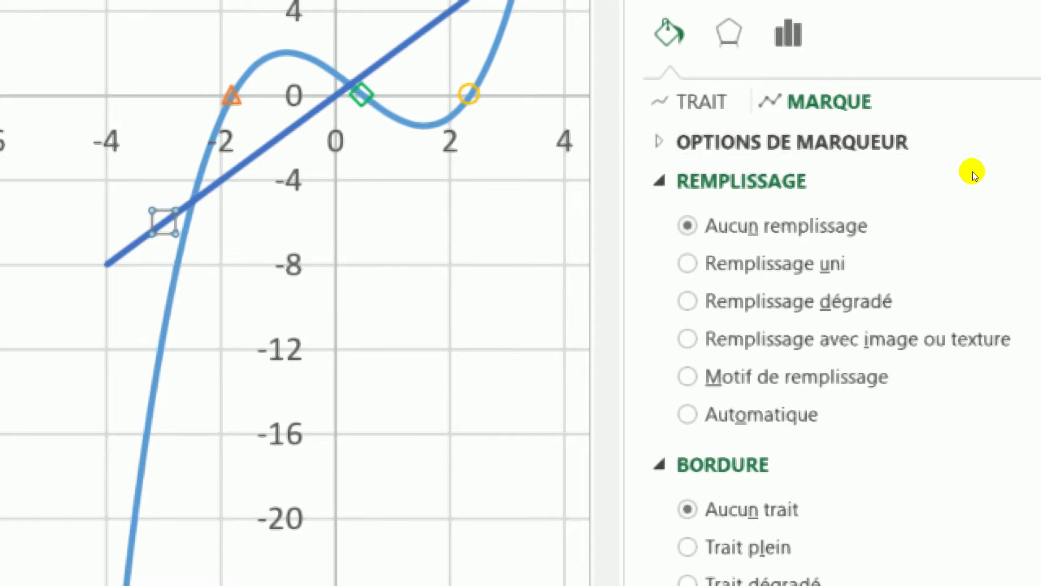
left_click(958, 165)
left_click(701, 102)
left_click(829, 102)
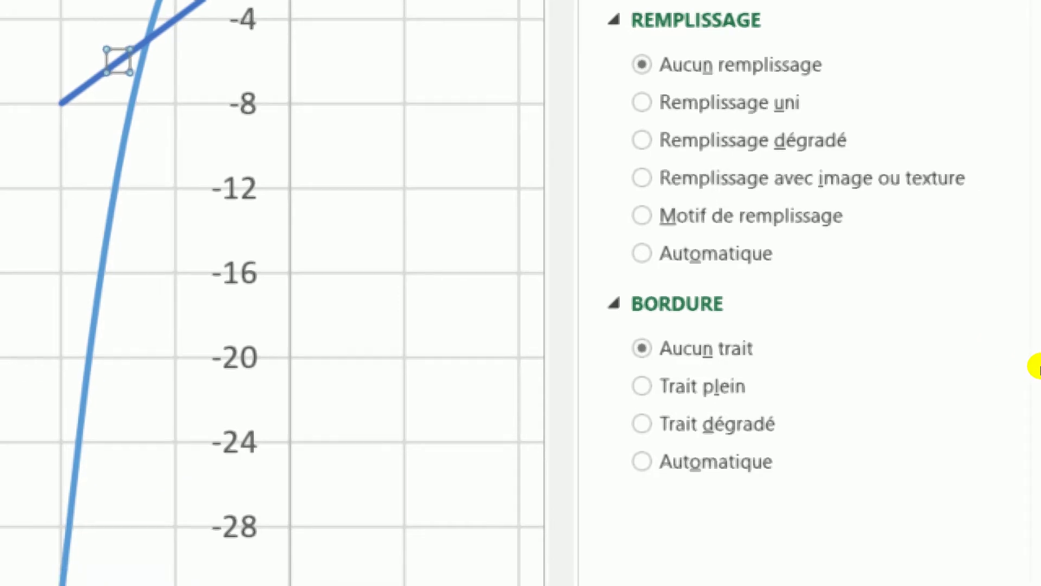
left_click(642, 384)
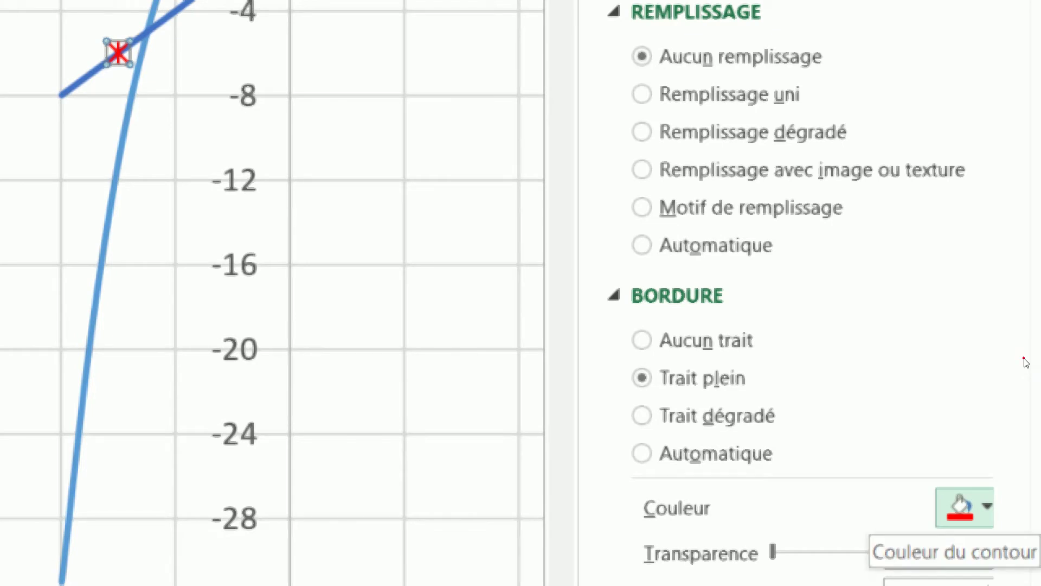
left_click(982, 507)
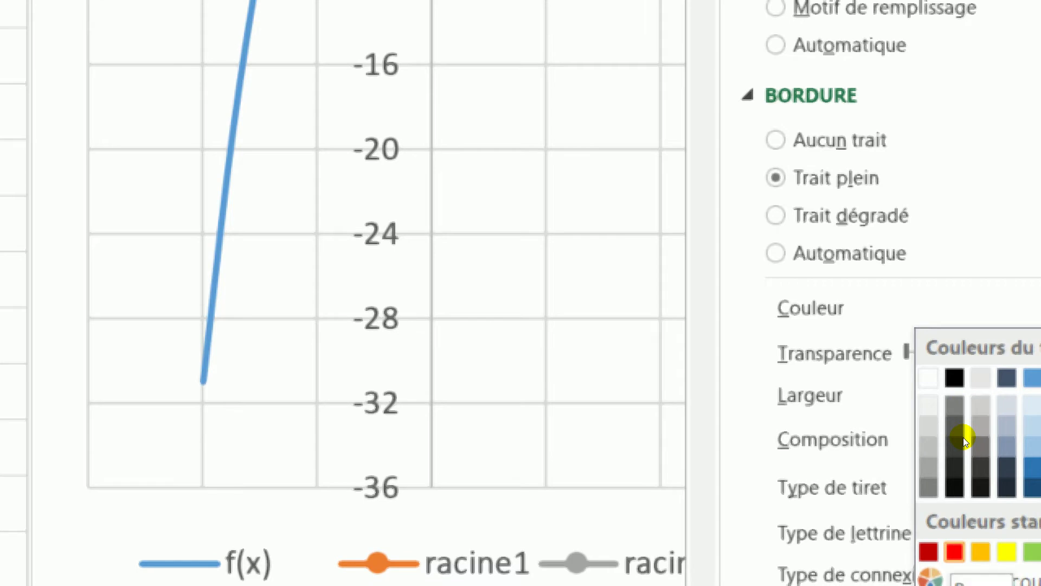
left_click(962, 437)
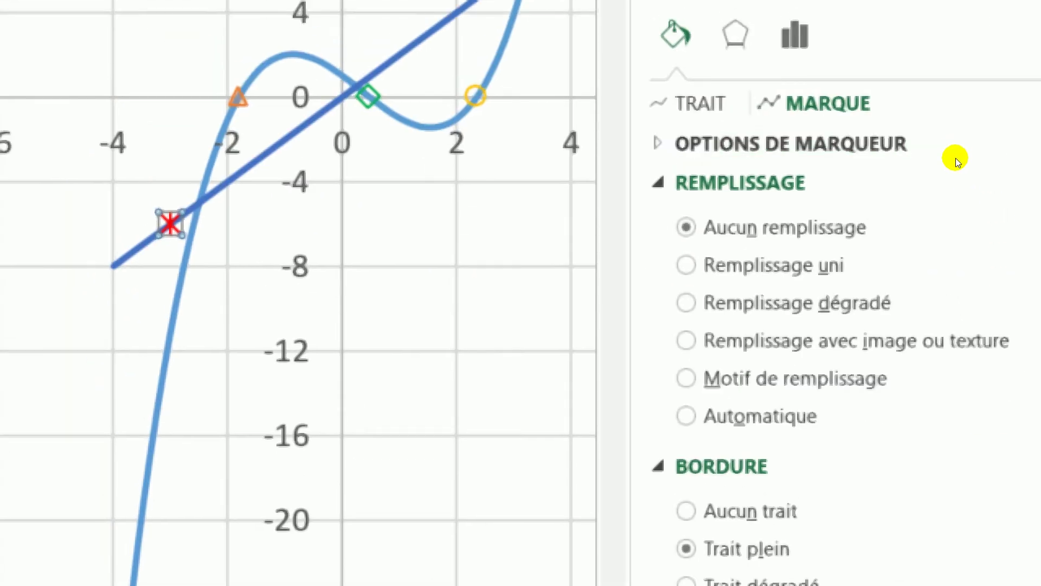
- Try larger sizes up to 14 for the inter1 marker and return it to size 6
left_click(893, 174)
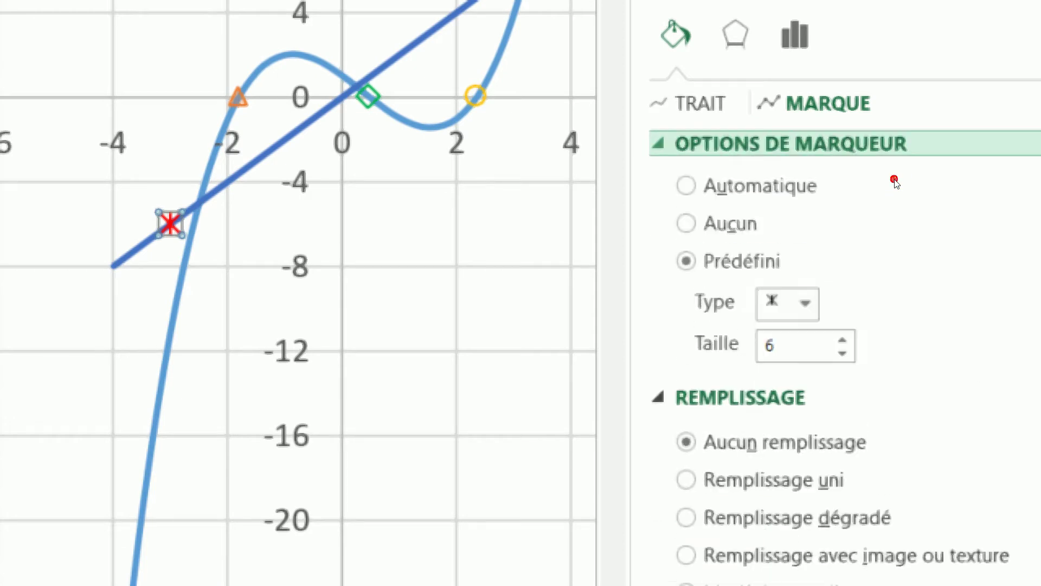
left_click(958, 244)
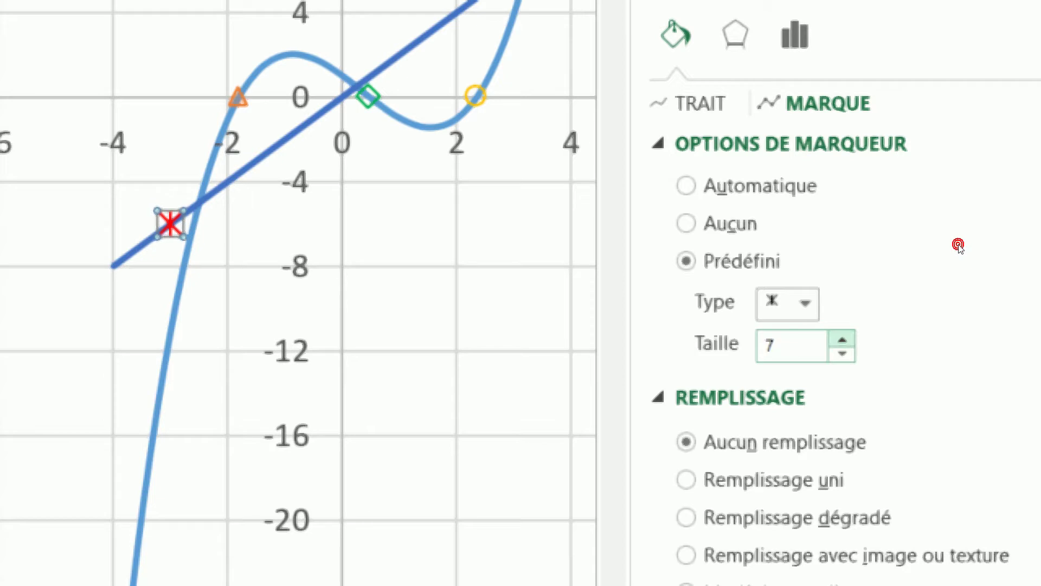
left_click(958, 244)
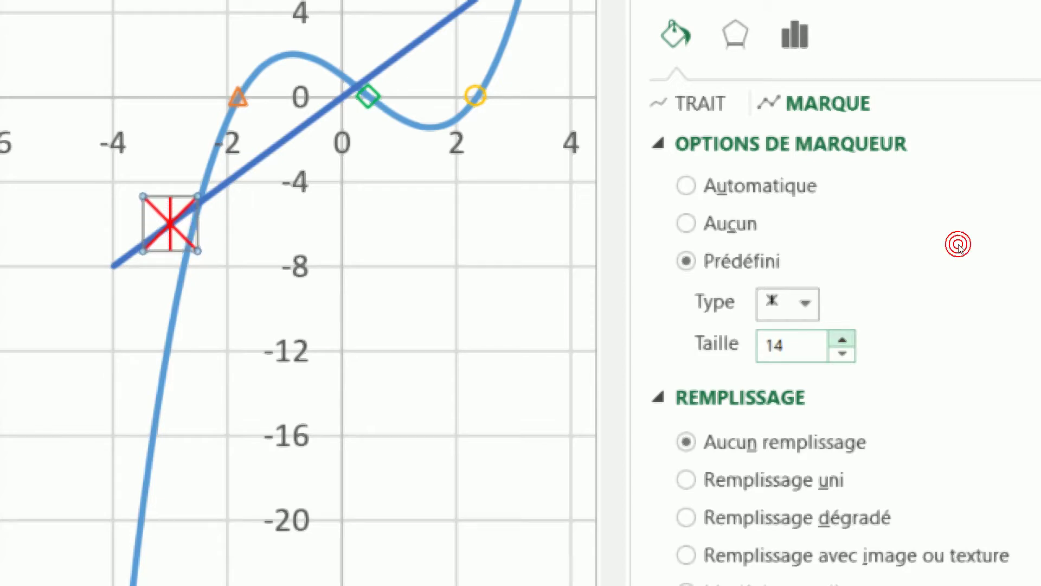
left_click(958, 249)
left_click(958, 249)
left_click(958, 250)
left_click(958, 249)
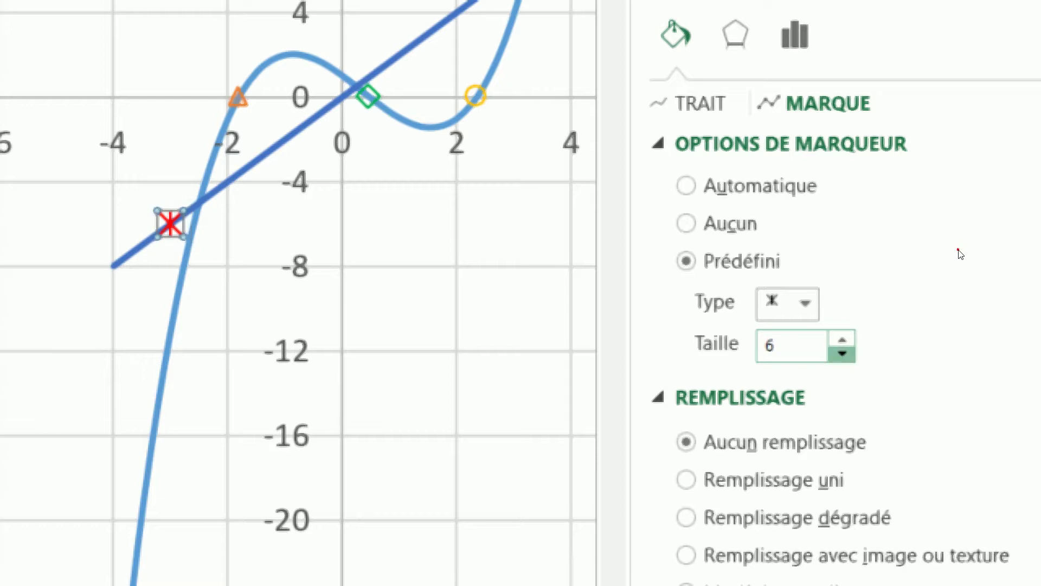
left_click(958, 249)
left_click(957, 244)
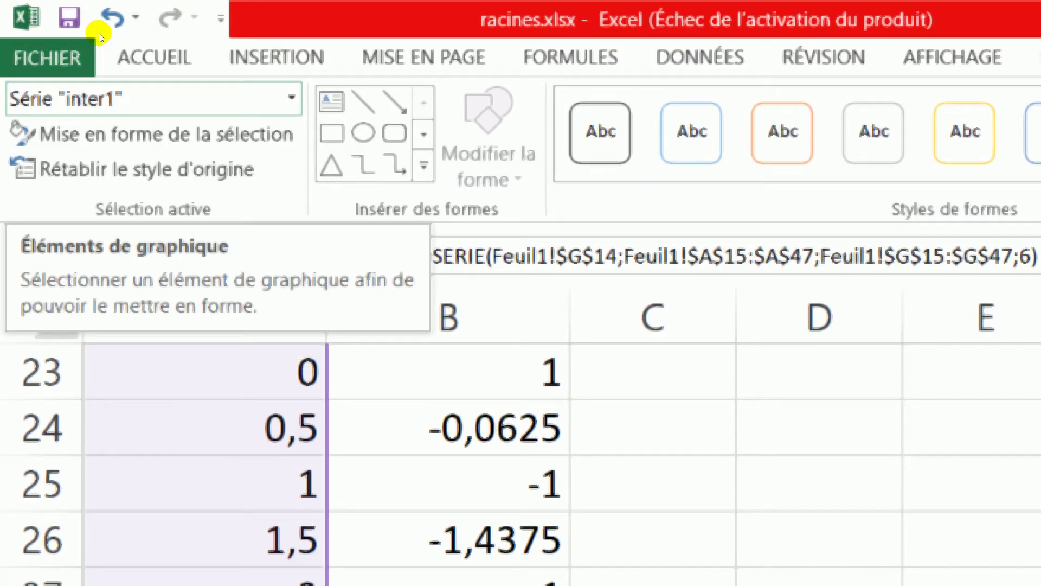
- Select the inter2 series in the chart and open its formatting options
left_click(292, 99)
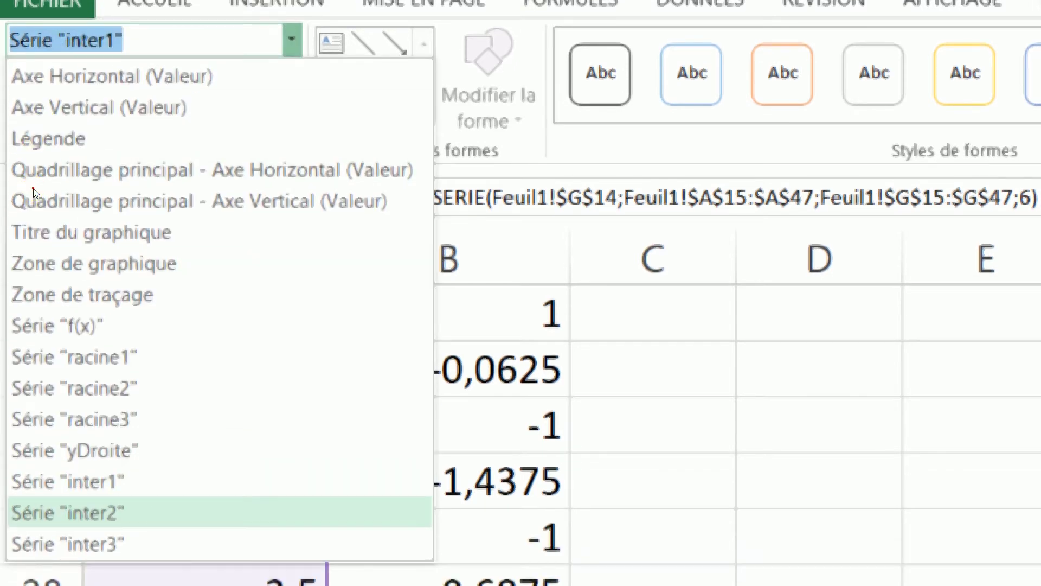
left_click(101, 512)
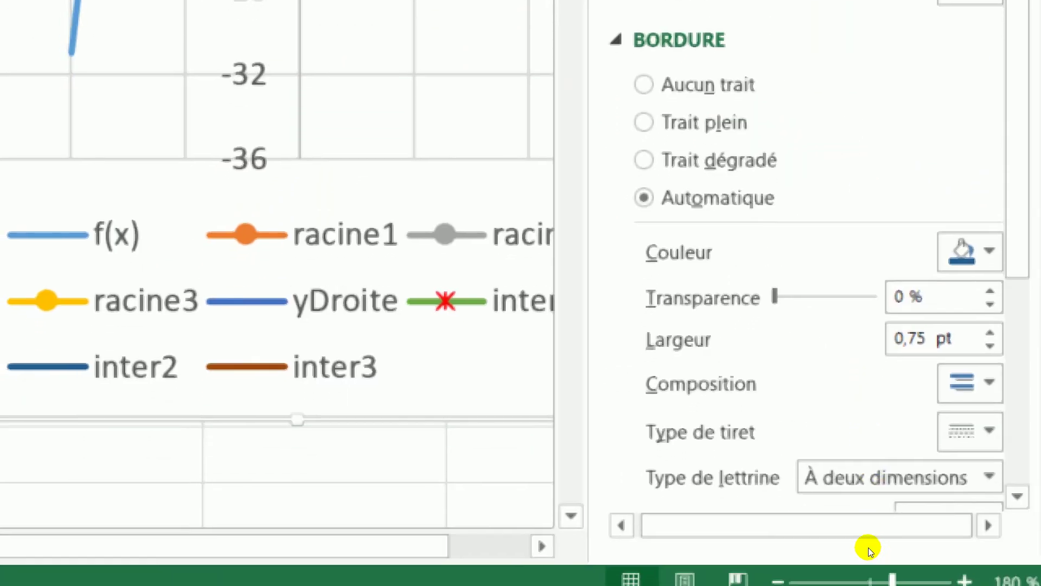
left_click(542, 546)
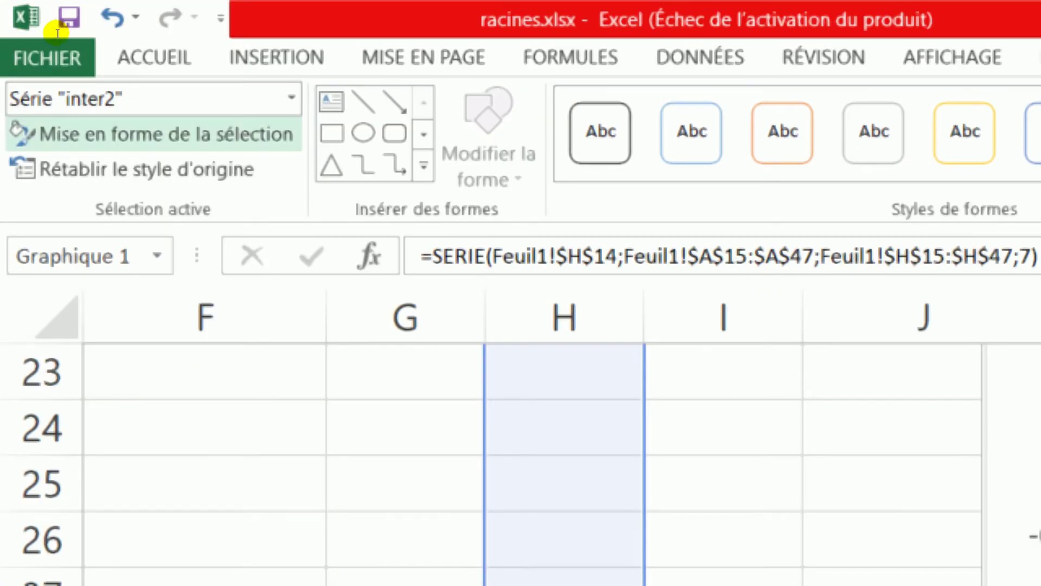
left_click(157, 99)
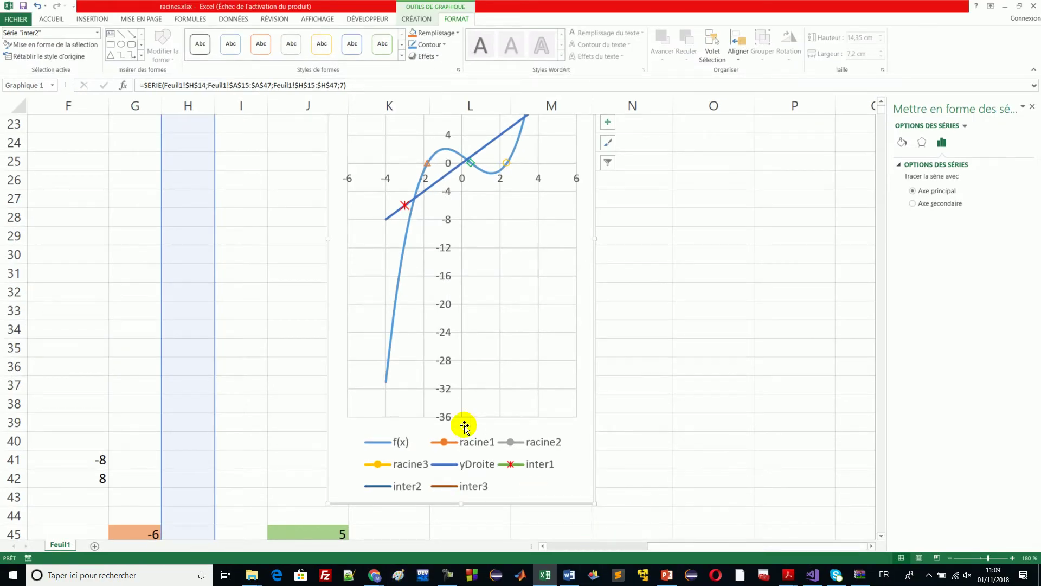
- Reselect the chart and choose its inter2 series to show the series' line and marker formatting options
left_click(341, 301)
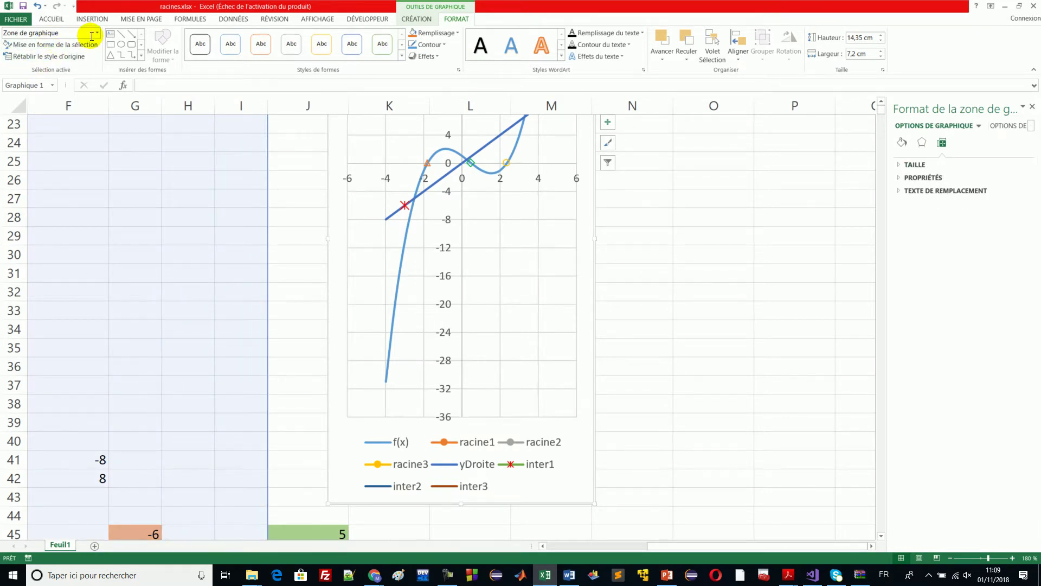
left_click_drag(130, 116, 105, 49)
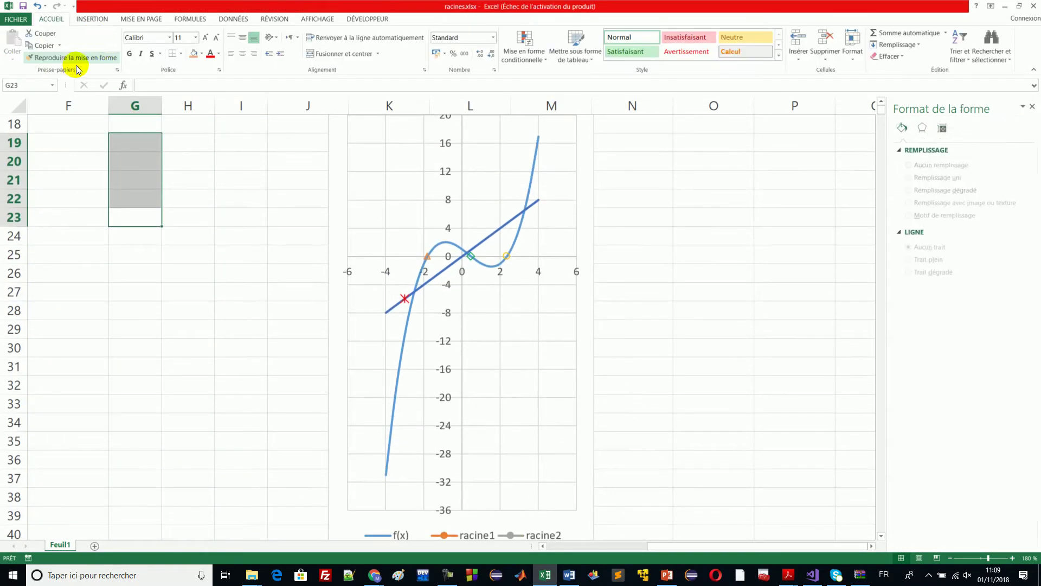
left_click(374, 144)
left_click(333, 137)
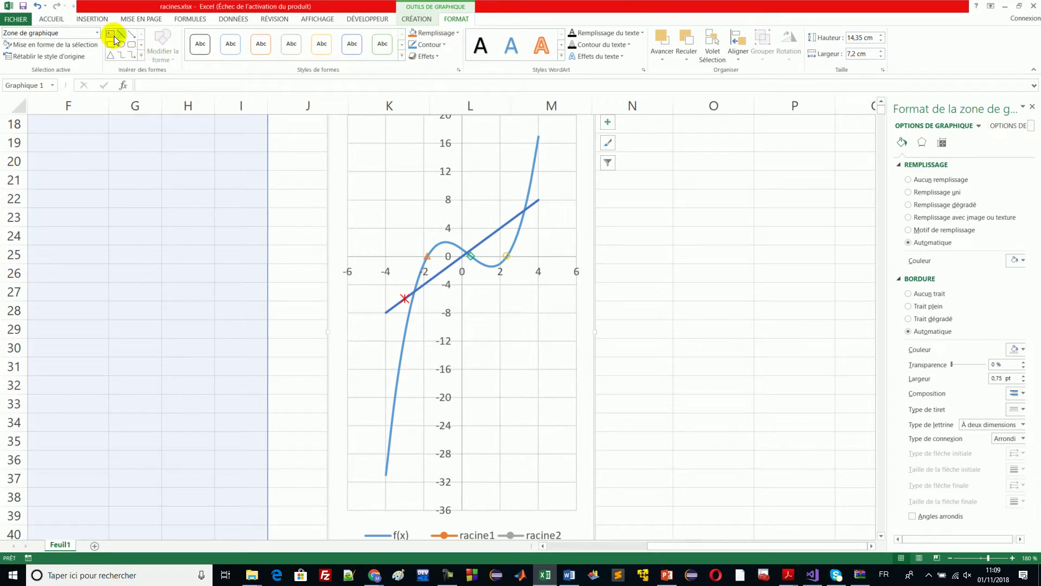
left_click(97, 32)
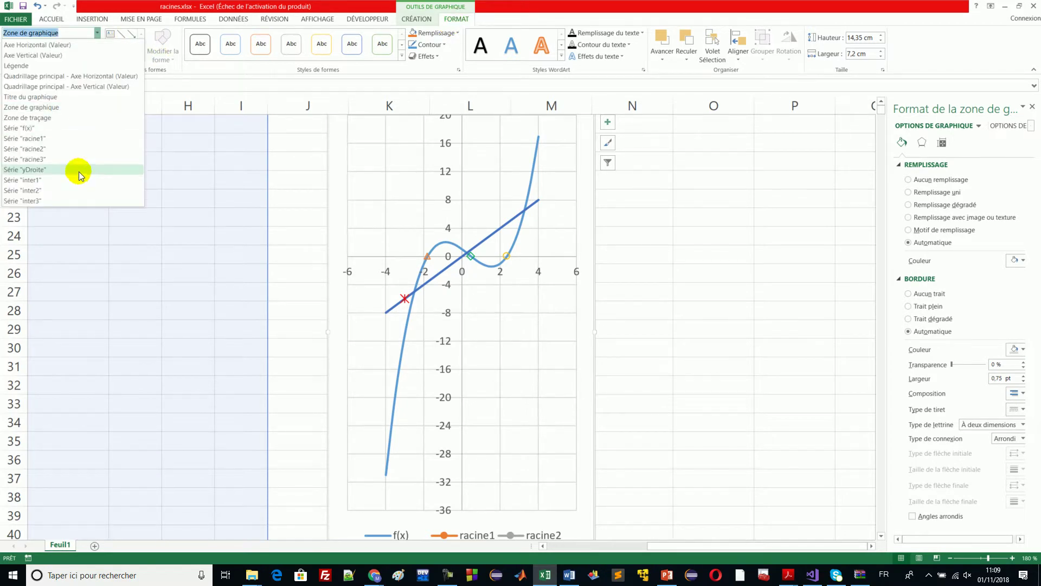
left_click(59, 188)
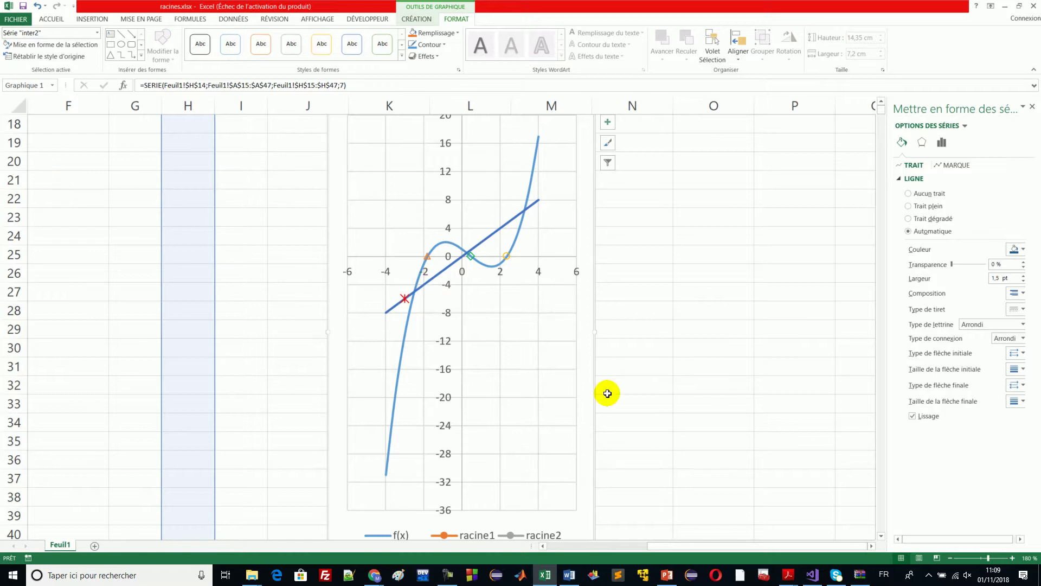
- Give the inter2 series a predefined star marker of size 7
left_click(880, 537)
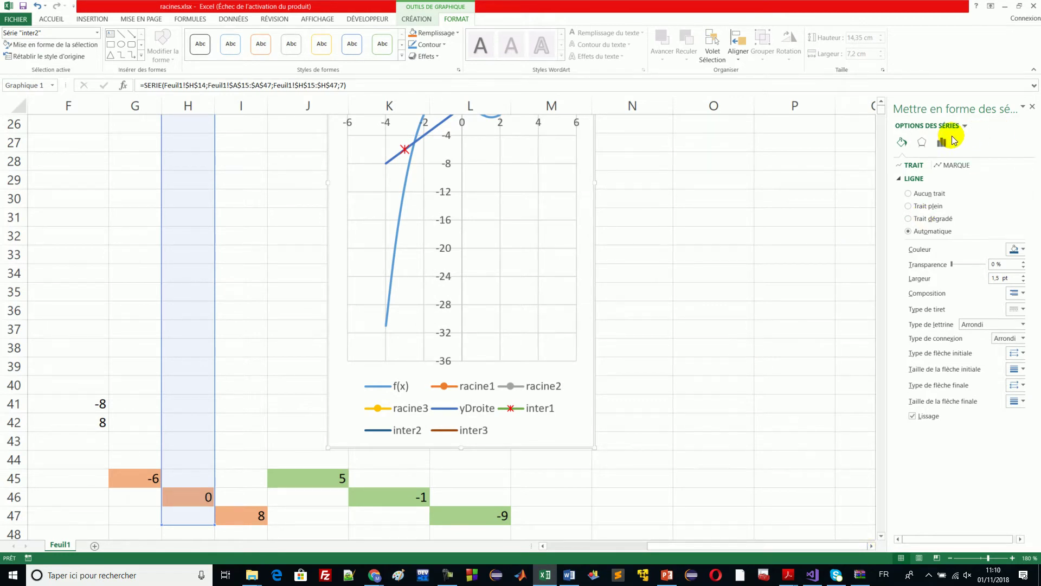
left_click(947, 163)
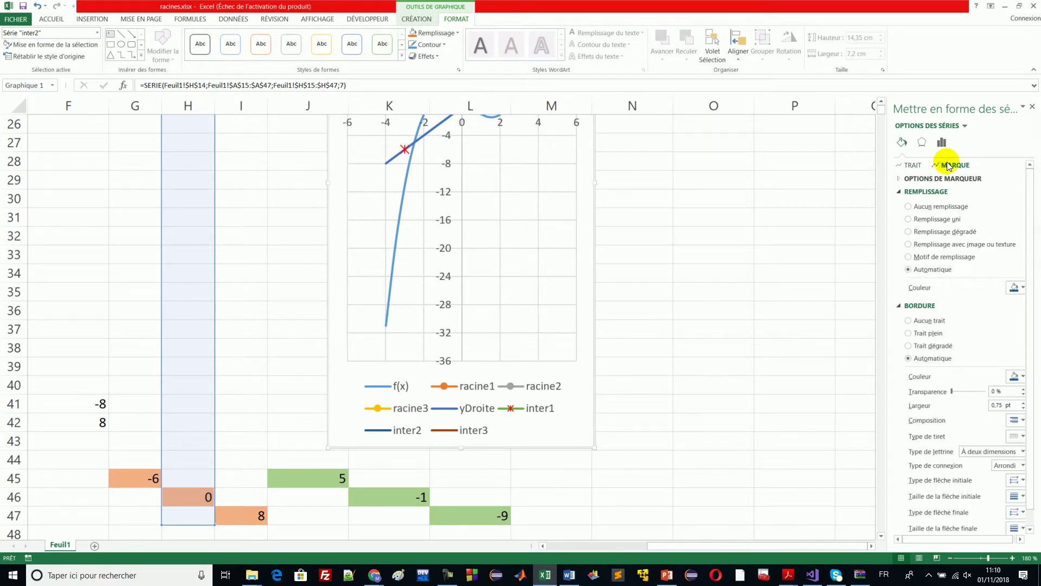
left_click(918, 180)
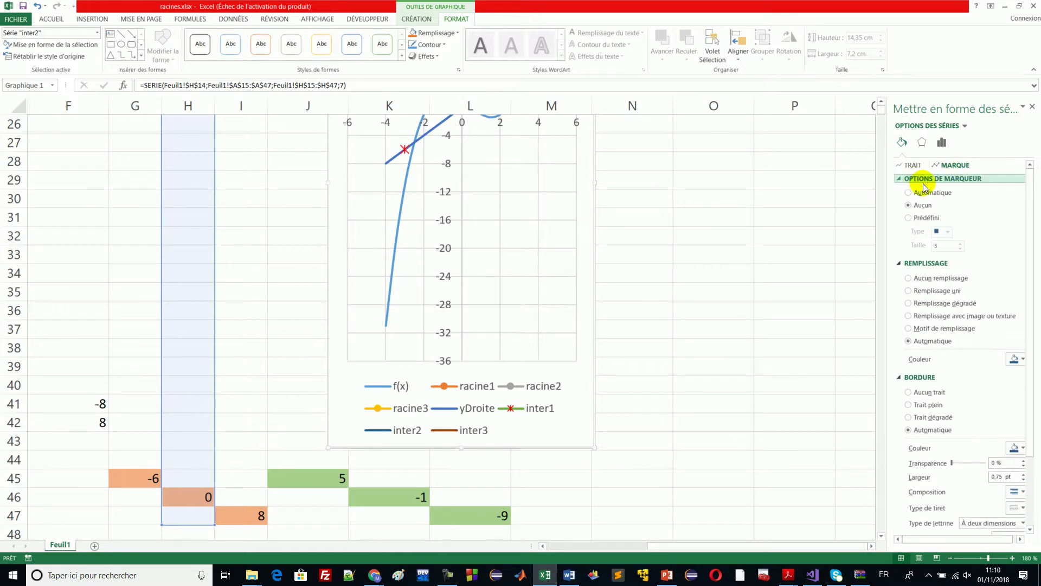
left_click(920, 219)
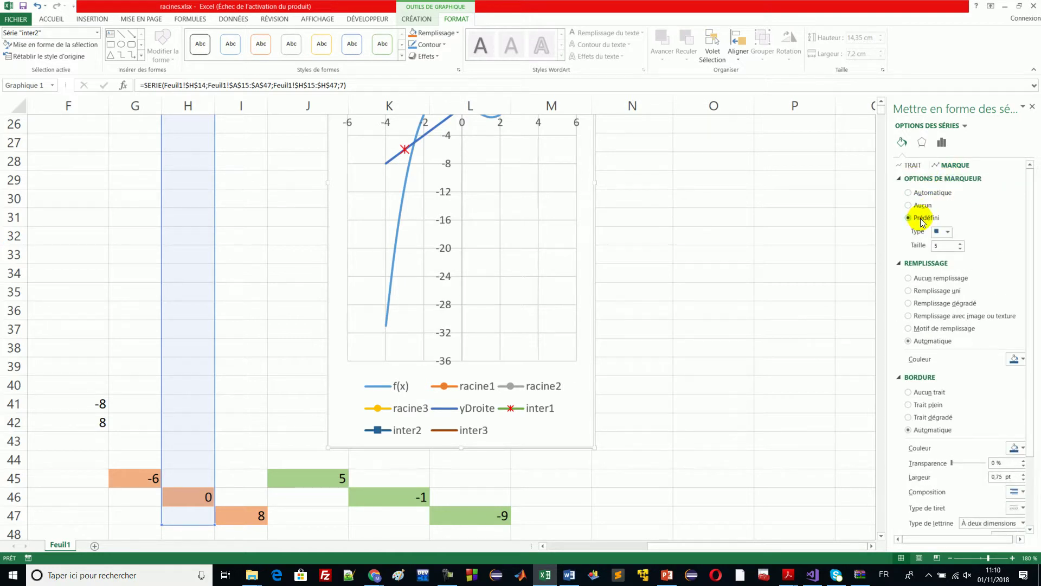
left_click(948, 232)
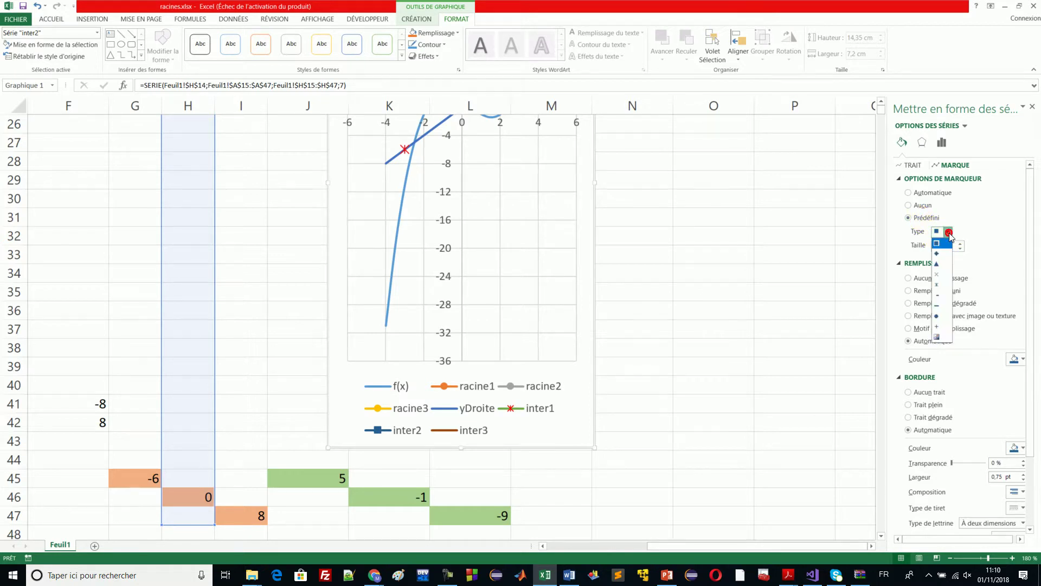
left_click(943, 285)
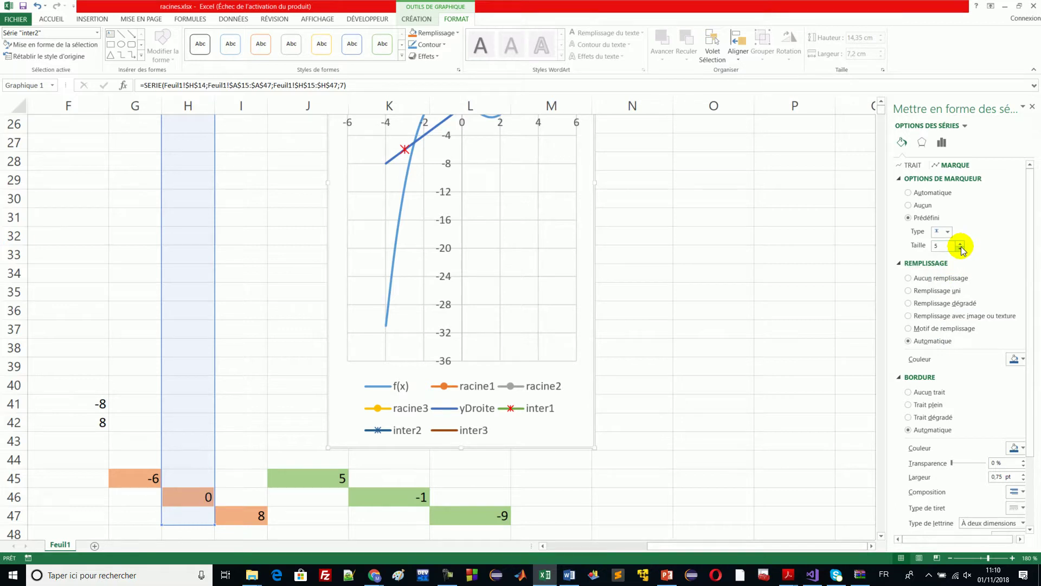
left_click(961, 244)
left_click(961, 244)
- Remove the fill from the inter2 marker and give its border a solid red line
left_click(914, 280)
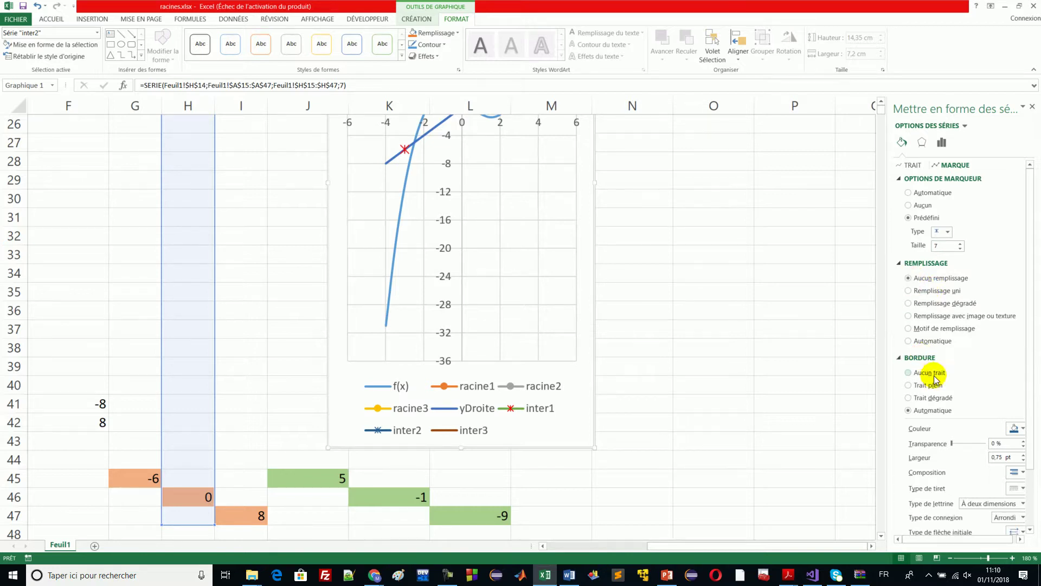
left_click(915, 388)
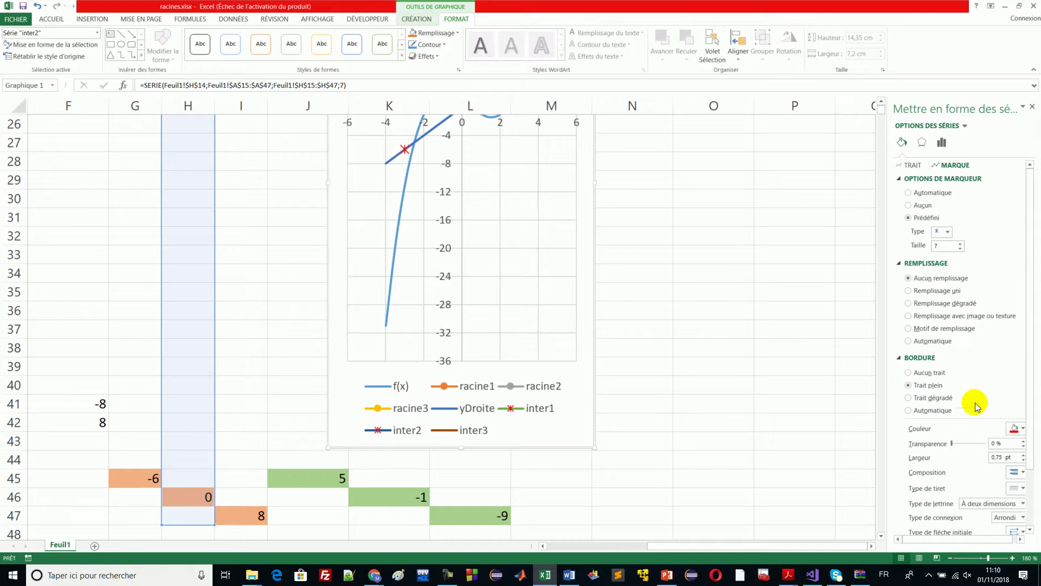
left_click(879, 124)
left_click(880, 104)
left_click(881, 109)
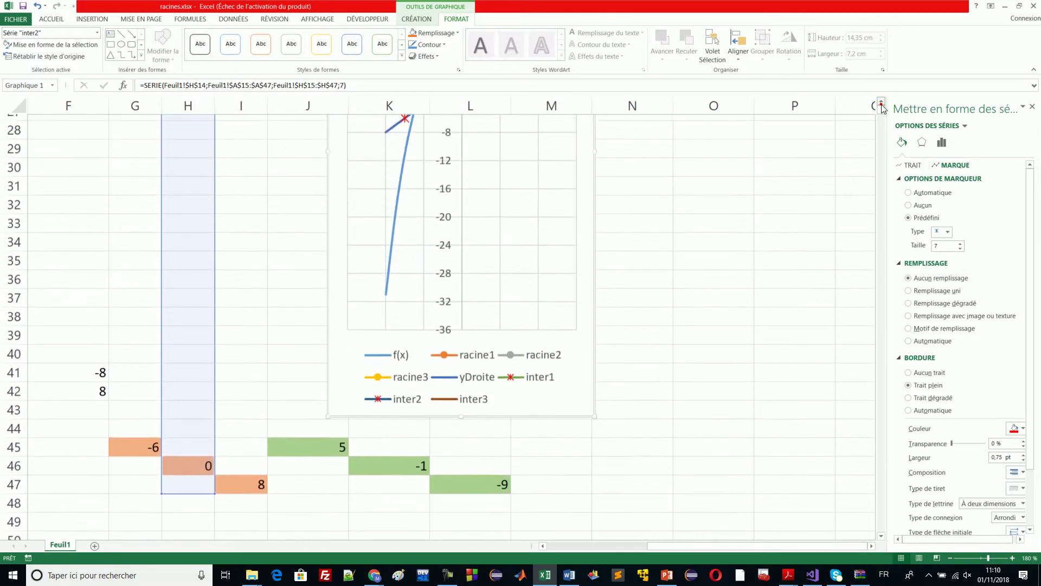
left_click(881, 106)
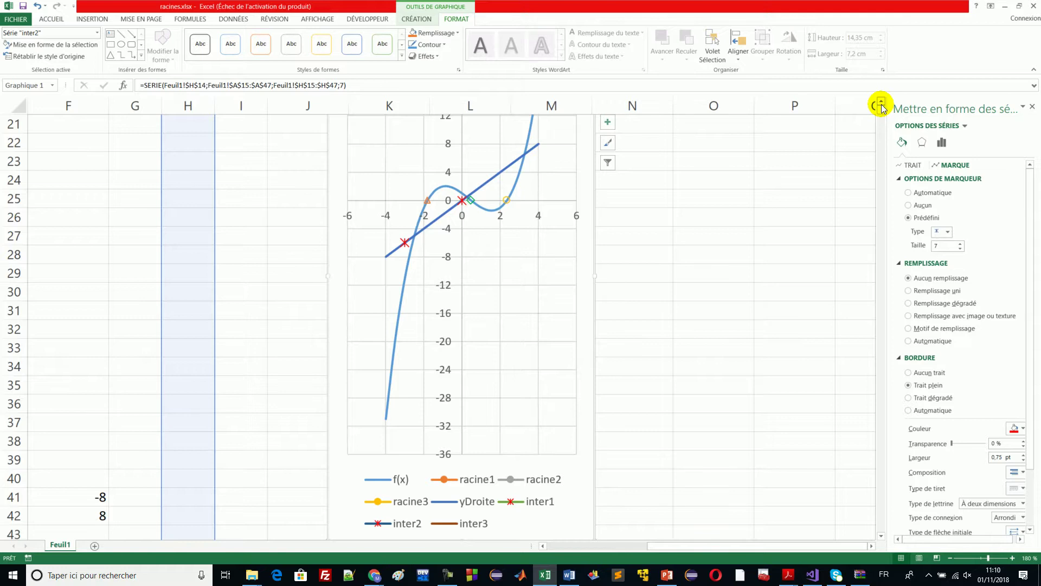
- Try the inter2 series without a marker and restore its predefined star marker
left_click(914, 206)
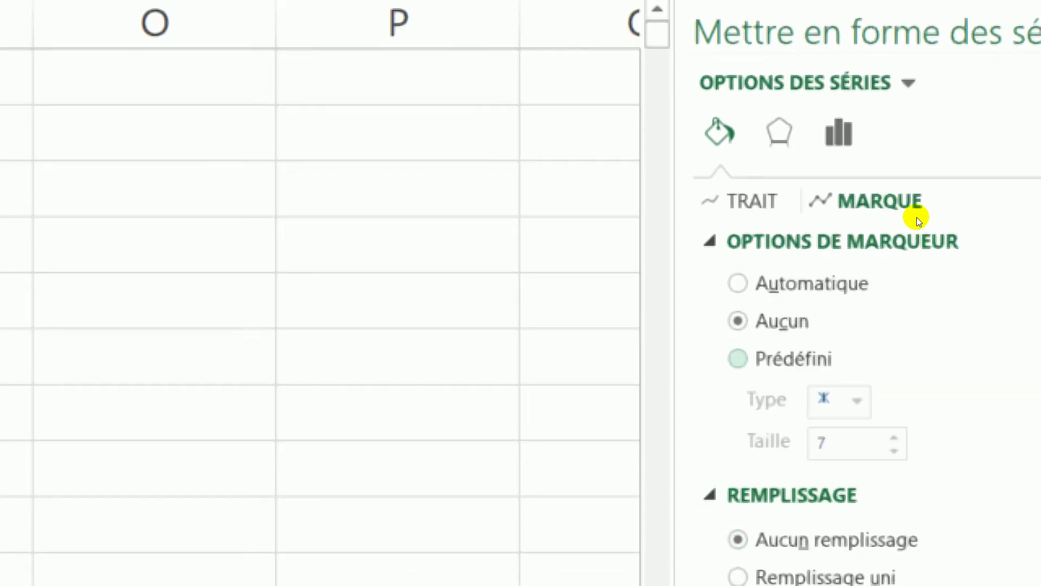
left_click(738, 359)
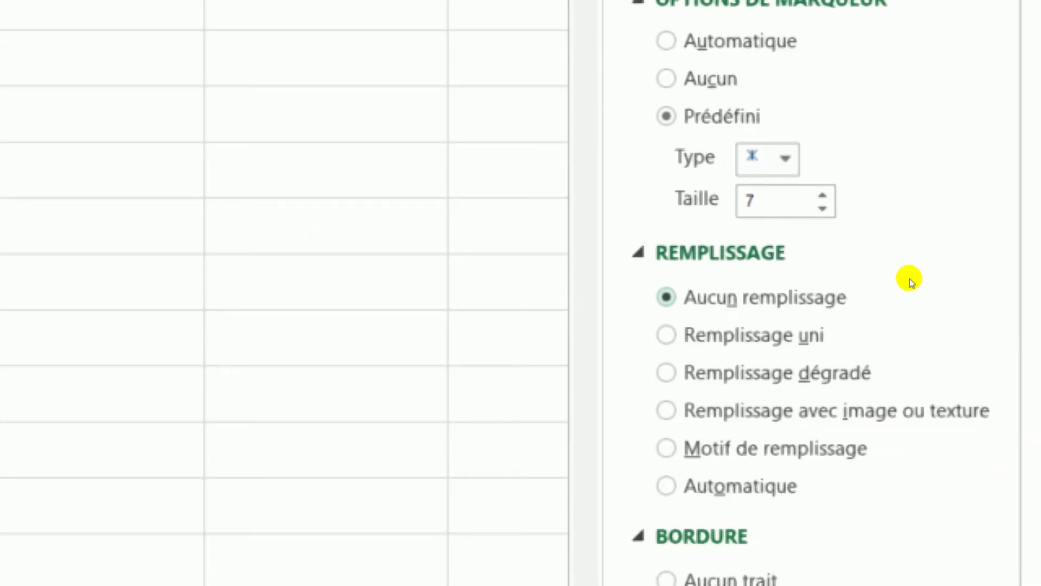
scroll(950, 359, "down", 5)
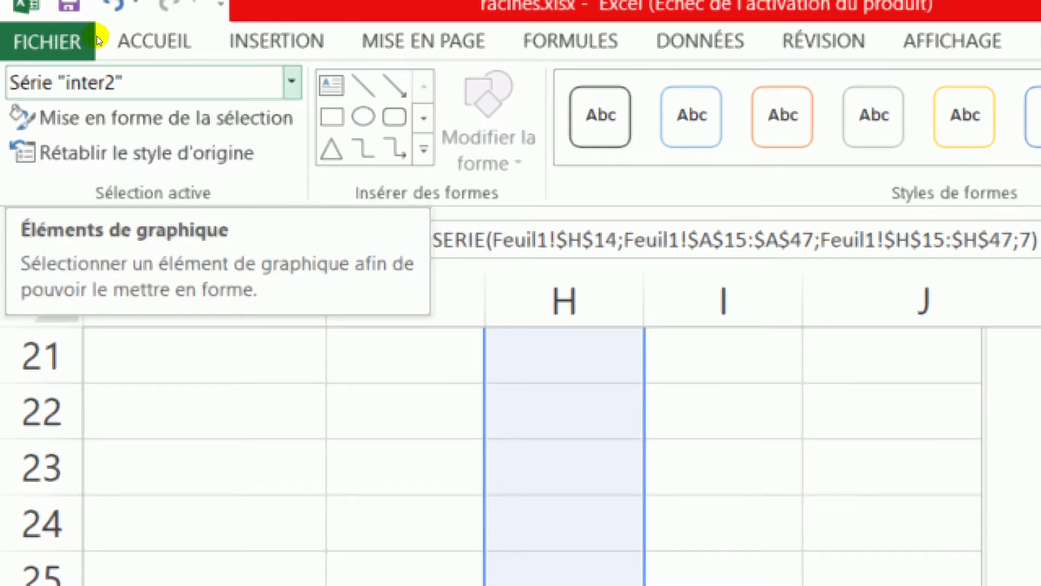
- Select the inter3 series and give it a predefined star marker of size 7
left_click(83, 81)
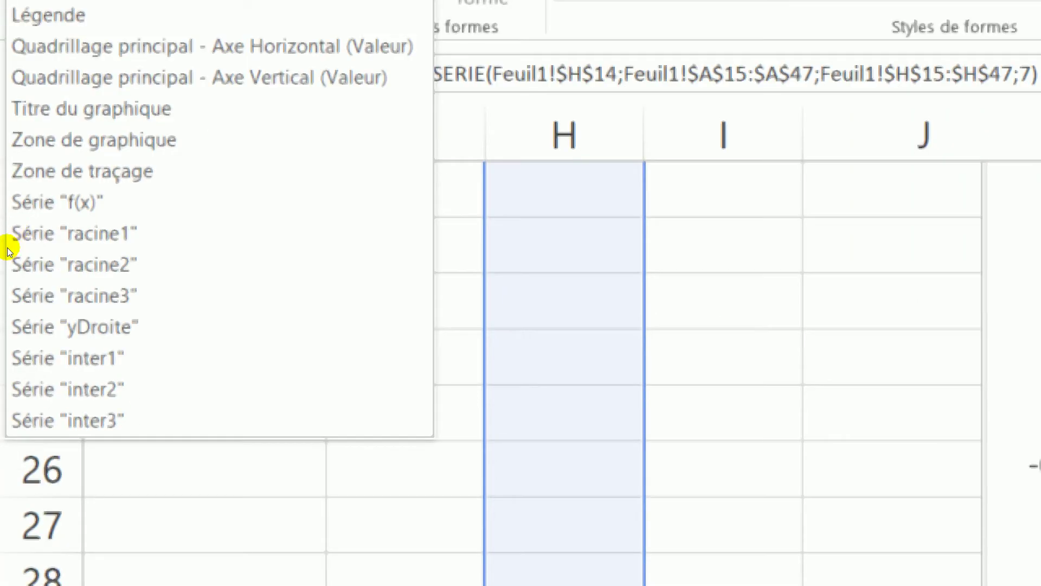
left_click(66, 421)
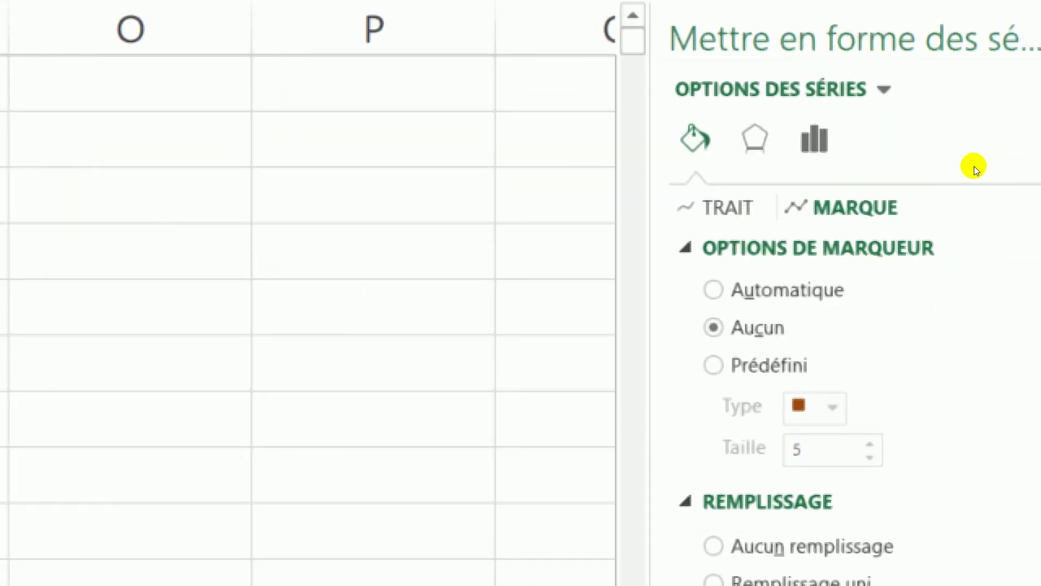
left_click(714, 364)
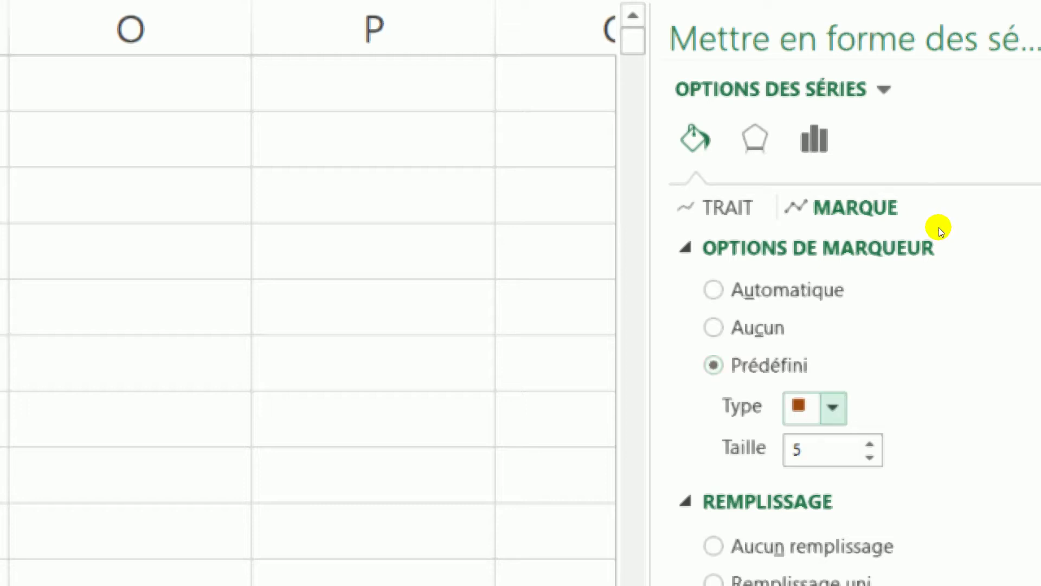
left_click(833, 408)
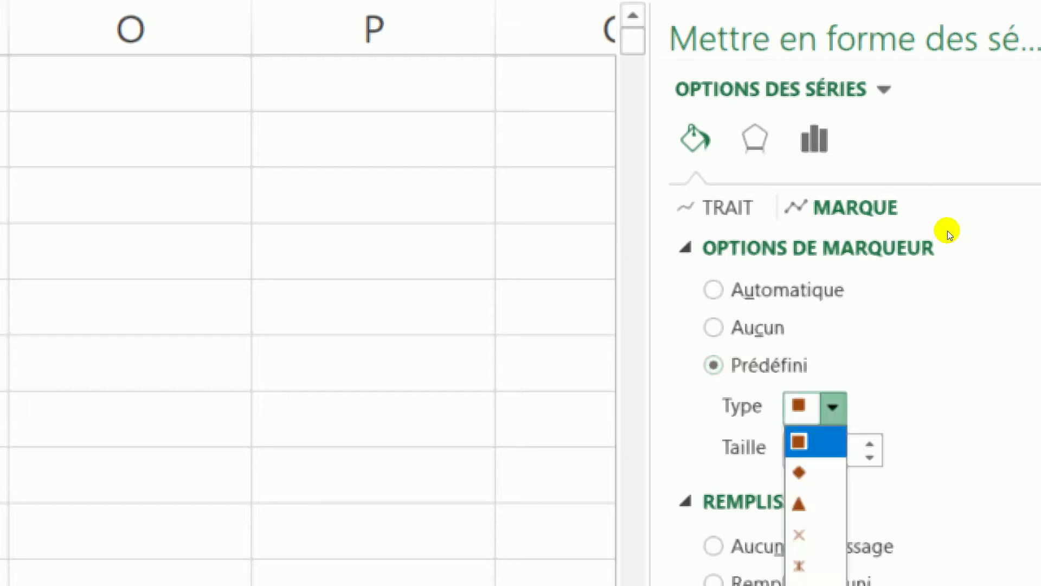
key("Return")
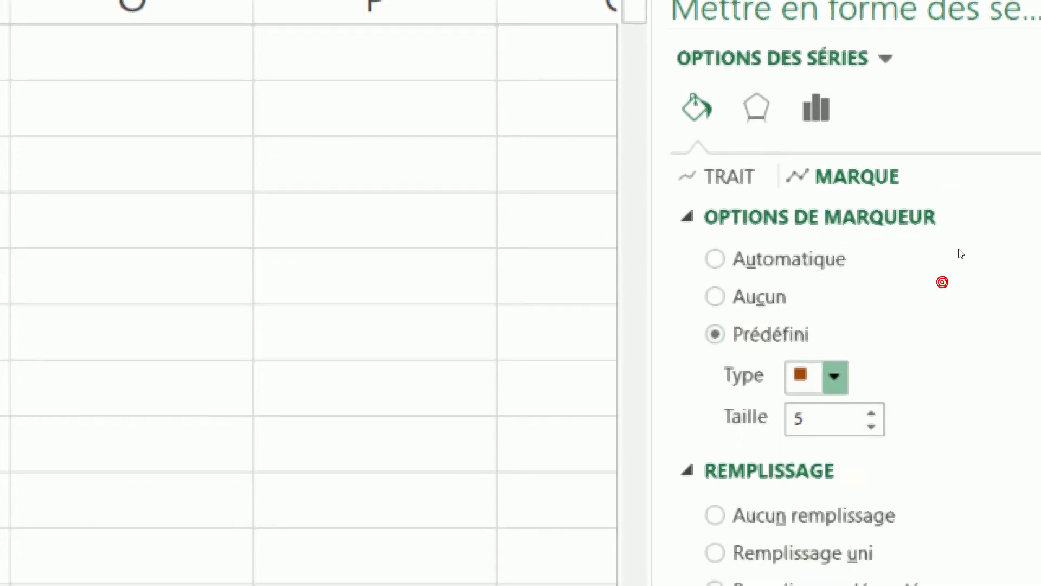
left_click(871, 413)
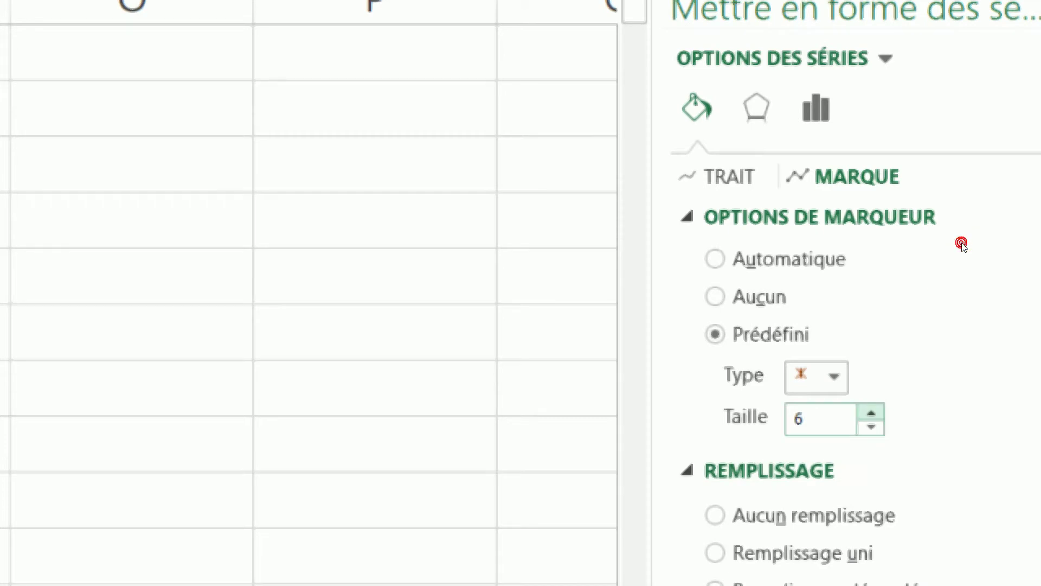
left_click(871, 413)
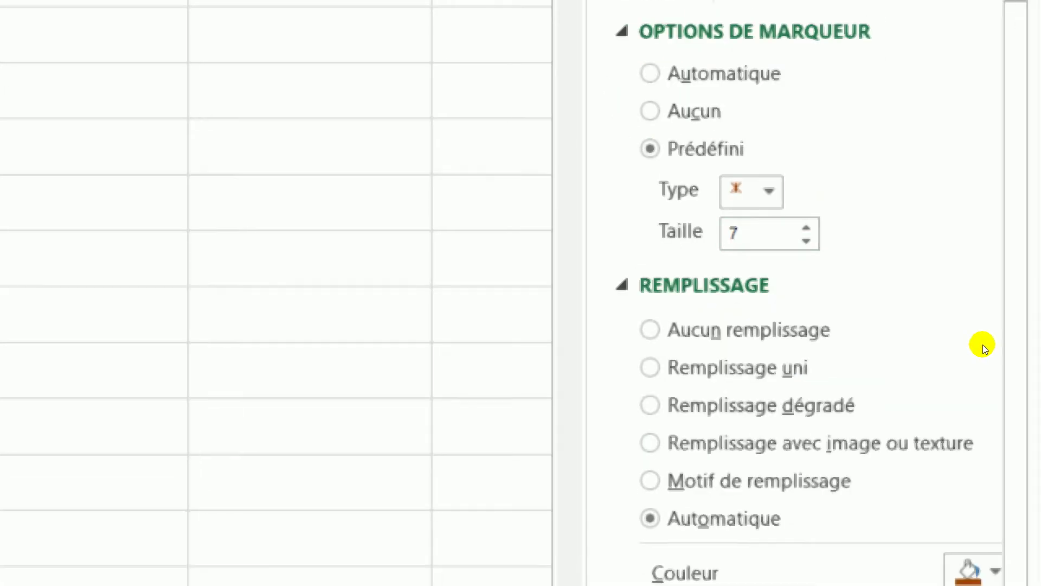
- Remove the fill from the inter3 marker and give its border a solid red line
left_click(910, 280)
scroll(976, 374, "down", 5)
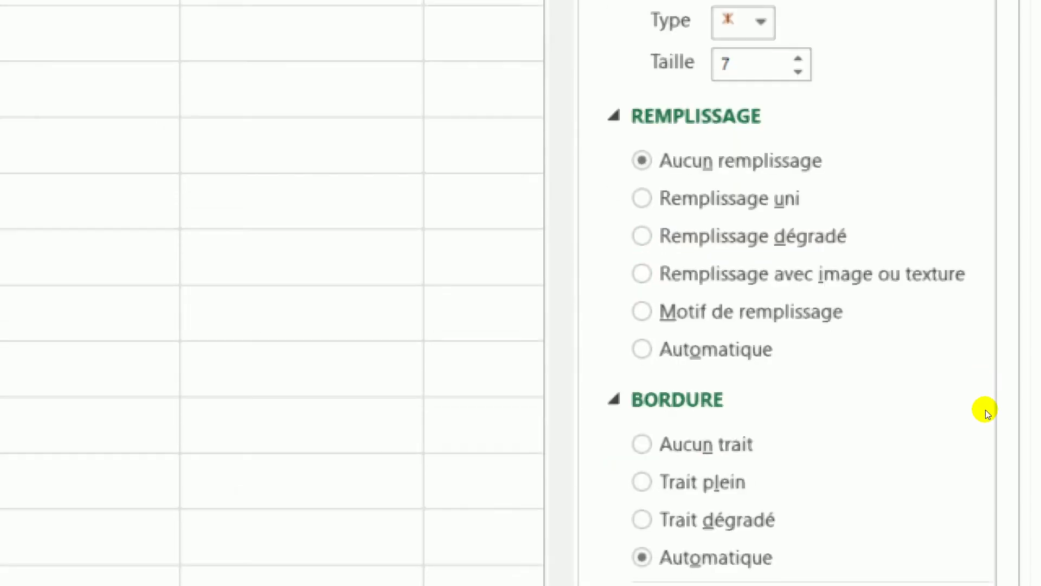
left_click(922, 384)
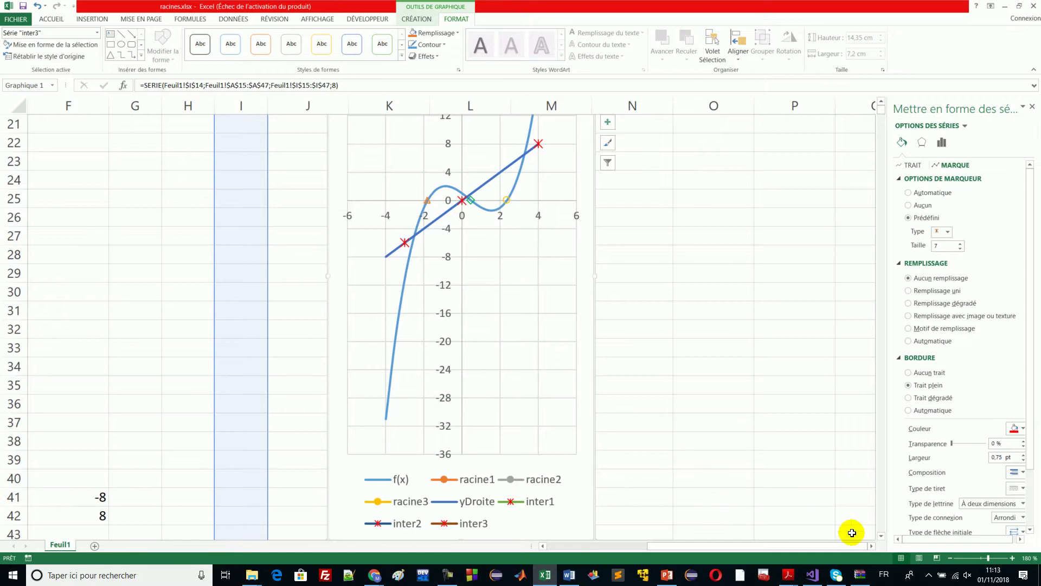
- Move the chart down the sheet beside the intersection rows 45 to 47, with its left edge over column J
left_click(881, 536)
left_click(880, 537)
left_click(880, 537)
left_click(880, 537)
left_click(880, 538)
left_click(880, 537)
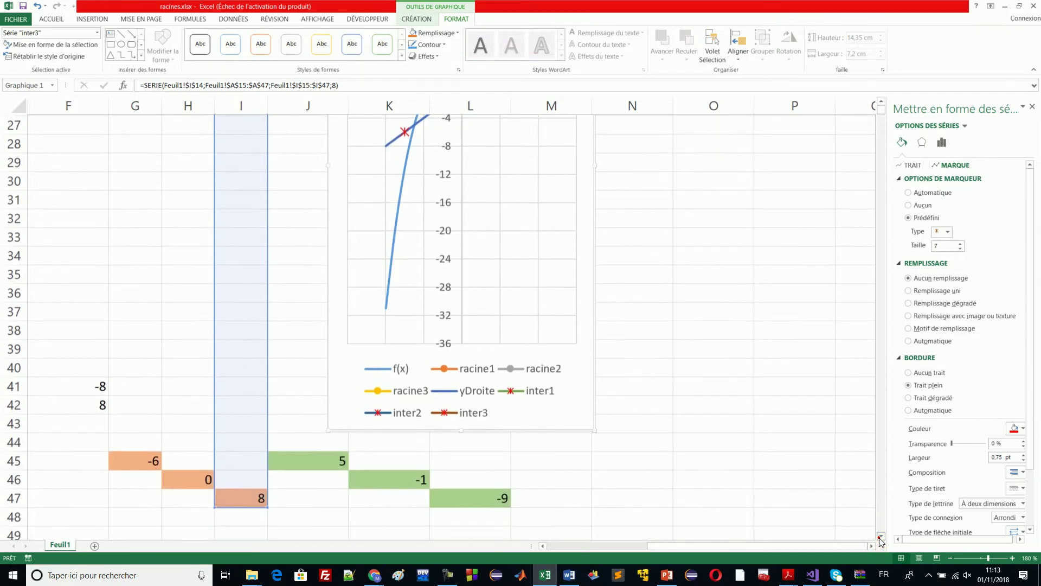
left_click(880, 537)
left_click(880, 537)
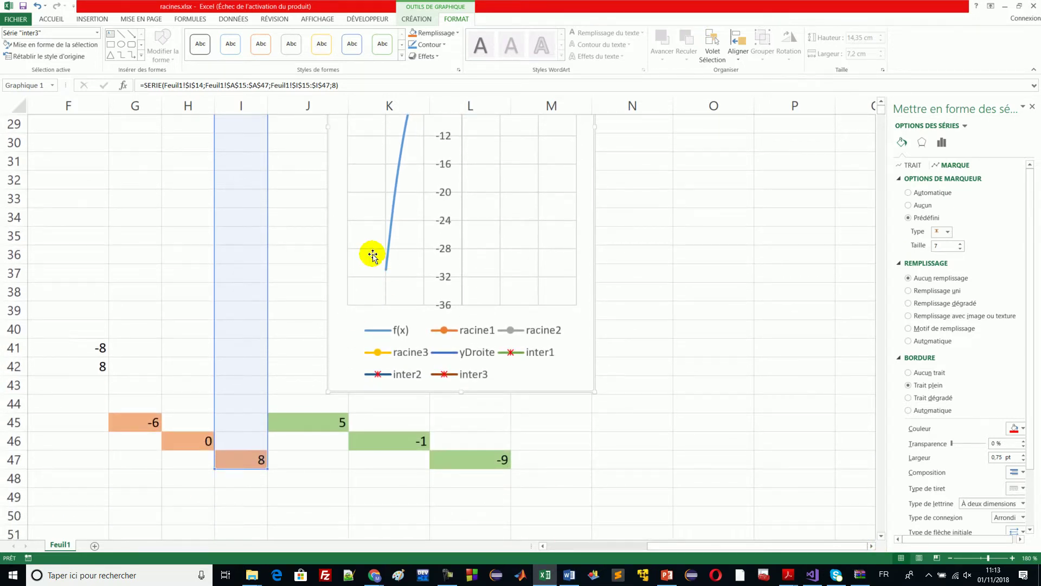
left_click_drag(335, 247, 441, 401)
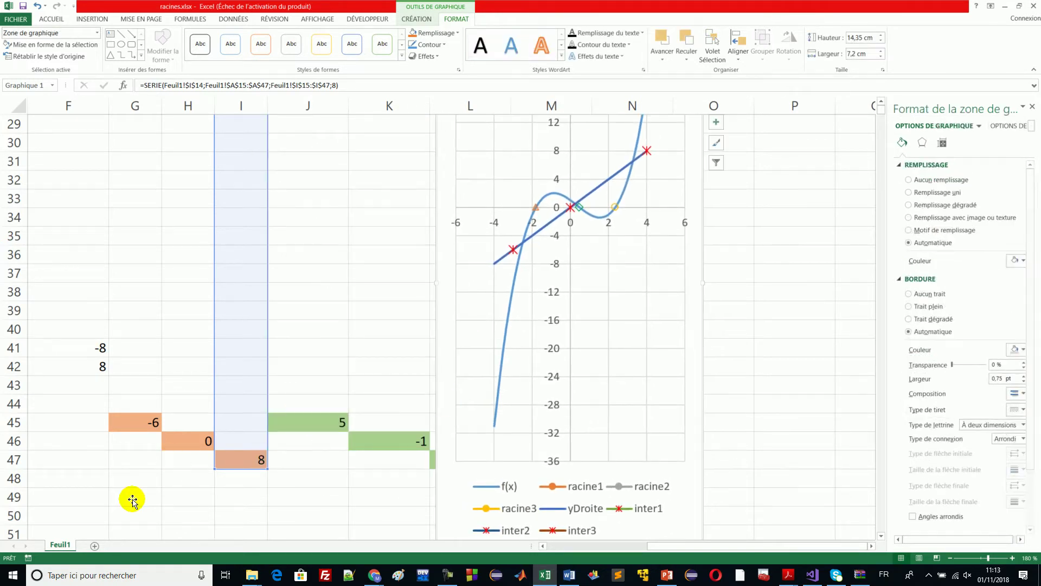
left_click_drag(663, 546, 548, 553)
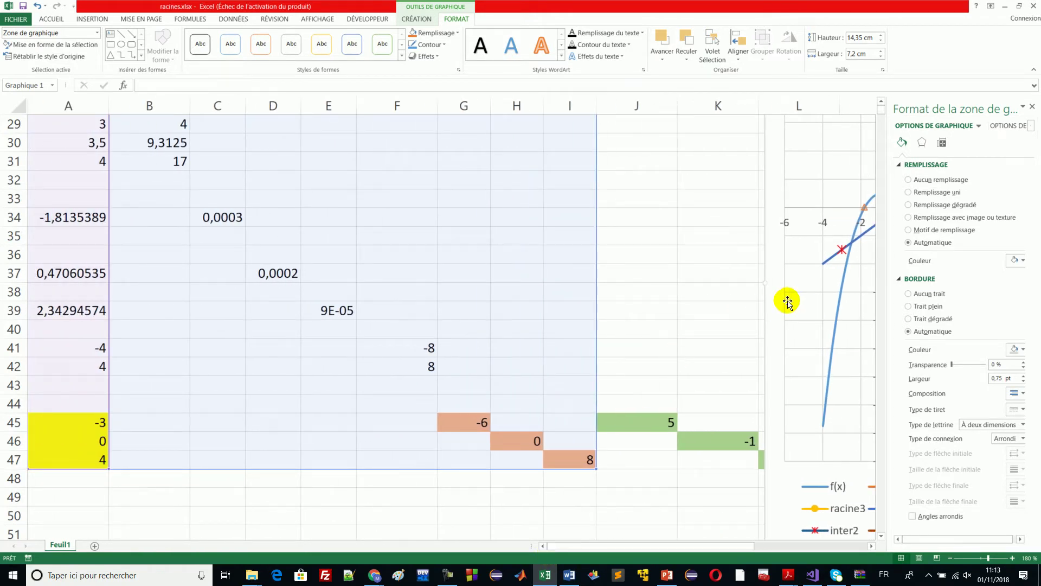
left_click_drag(770, 295, 652, 302)
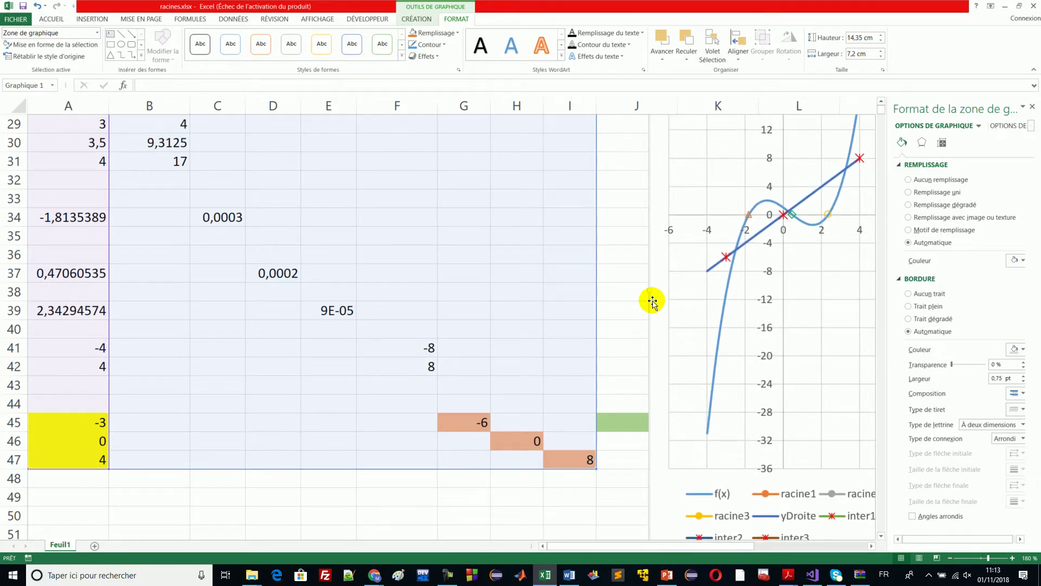
- Set the first intersection's x value in cell A45 to -4
left_click(101, 425)
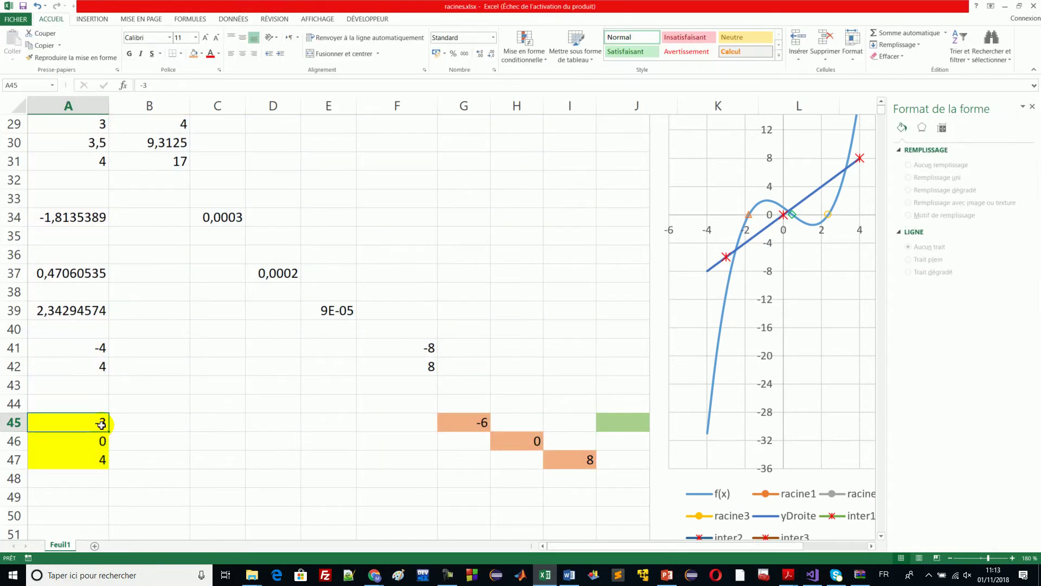
type("-4")
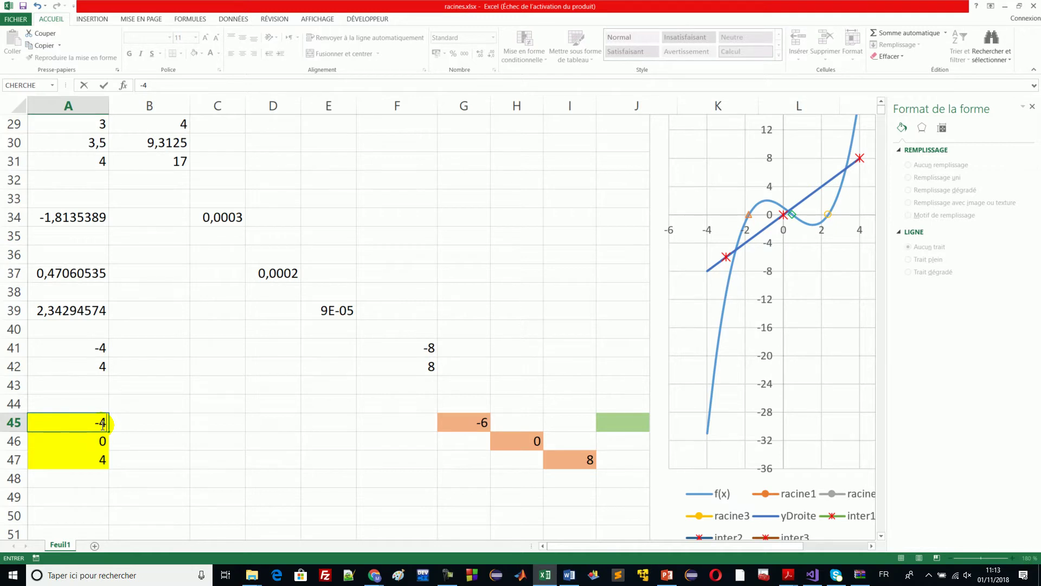
key("Return")
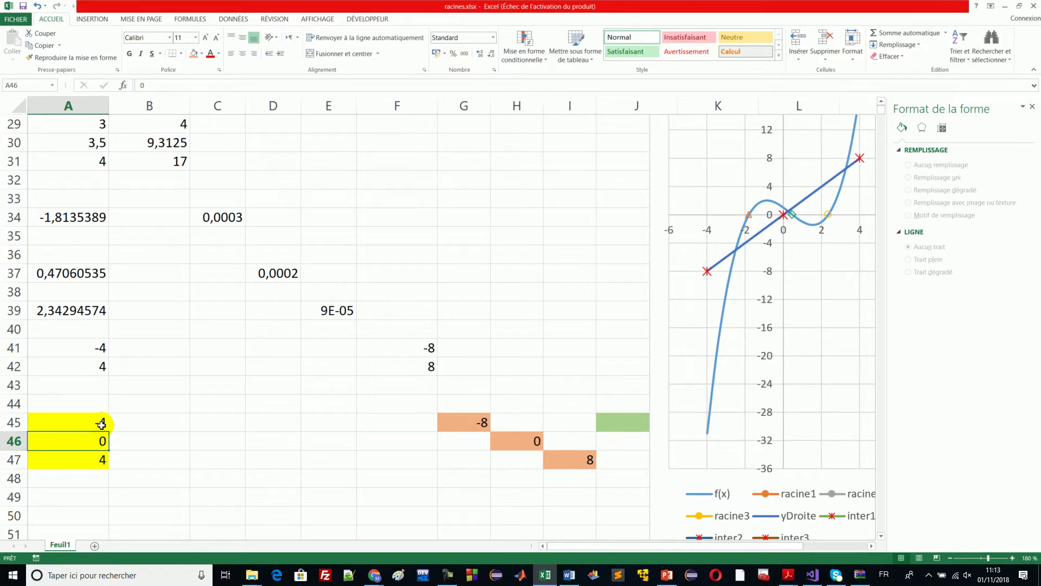
- Try 3 as the first intersection's x value in cell A45, and set it back to -4
left_click(96, 424)
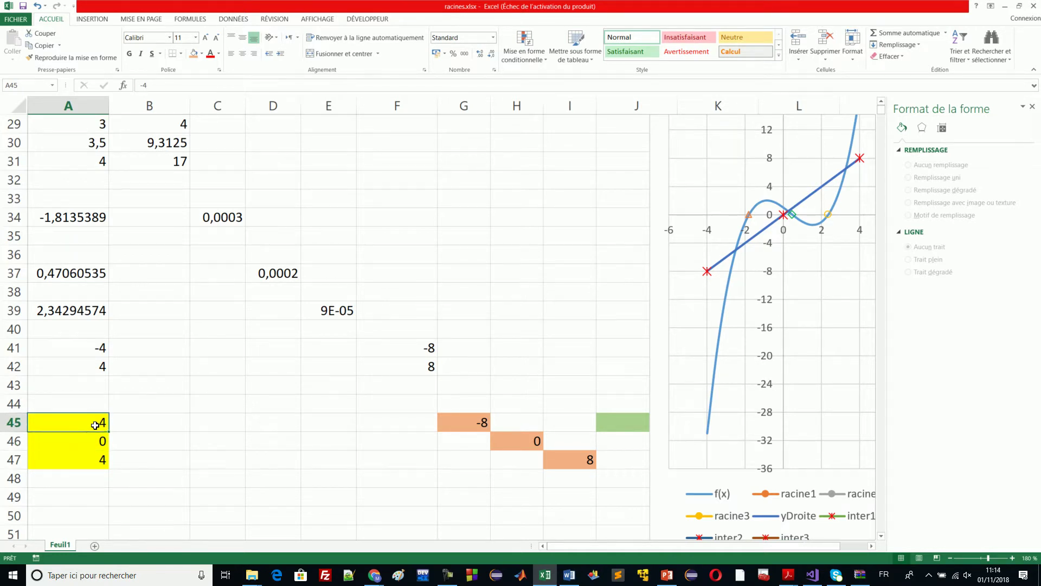
type("3")
key("Return")
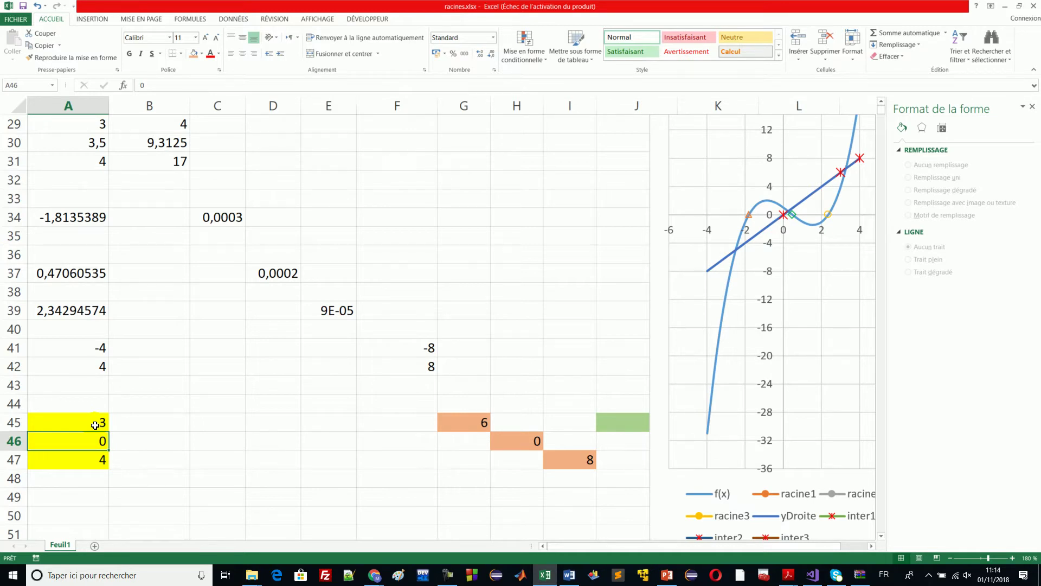
left_click(95, 424)
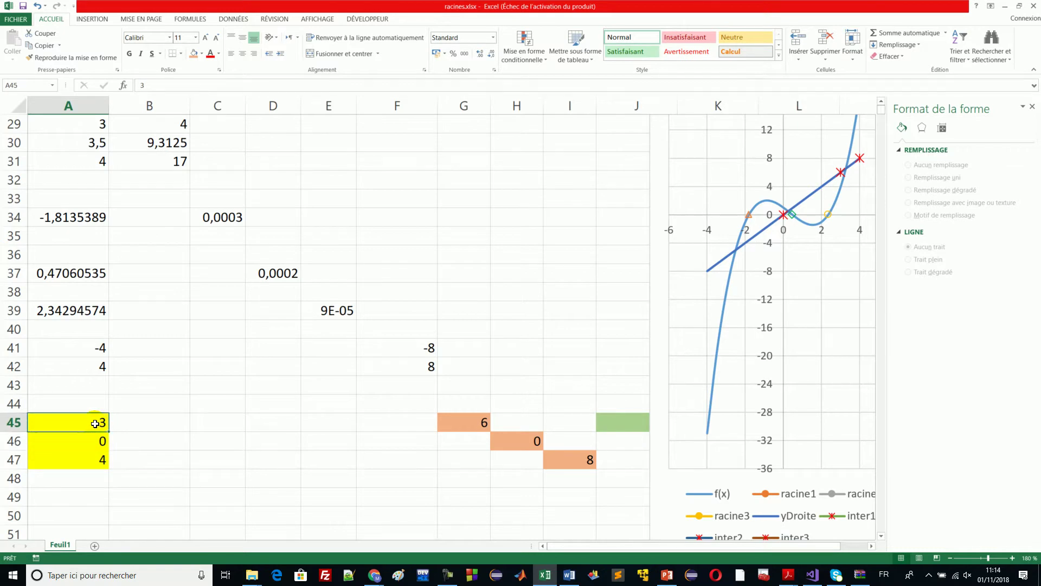
type("-")
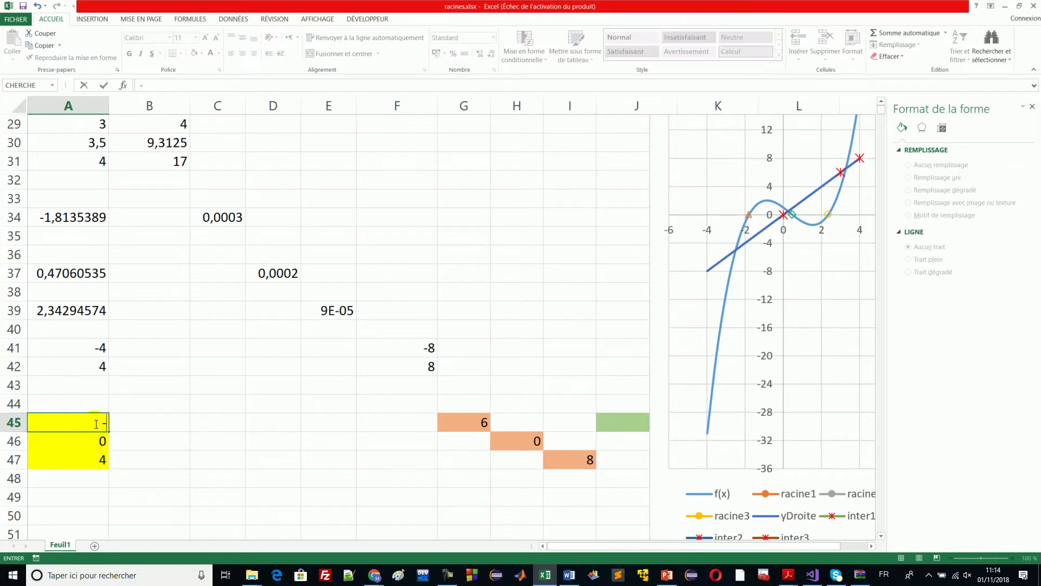
type("4")
key("Return")
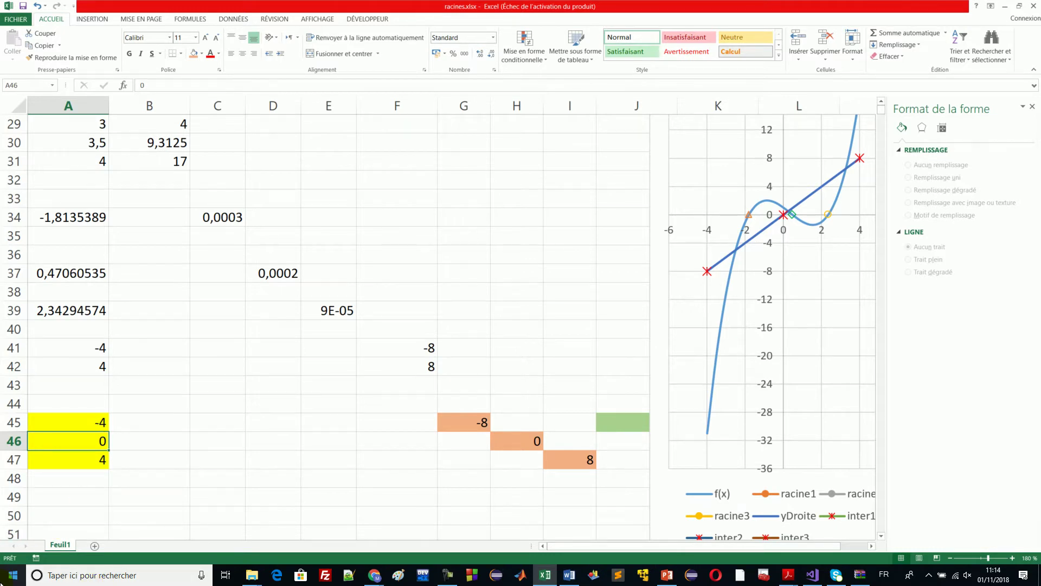
- Check the intersection x values in cells A45 to A47 and the named range x covering column A
left_click(99, 422)
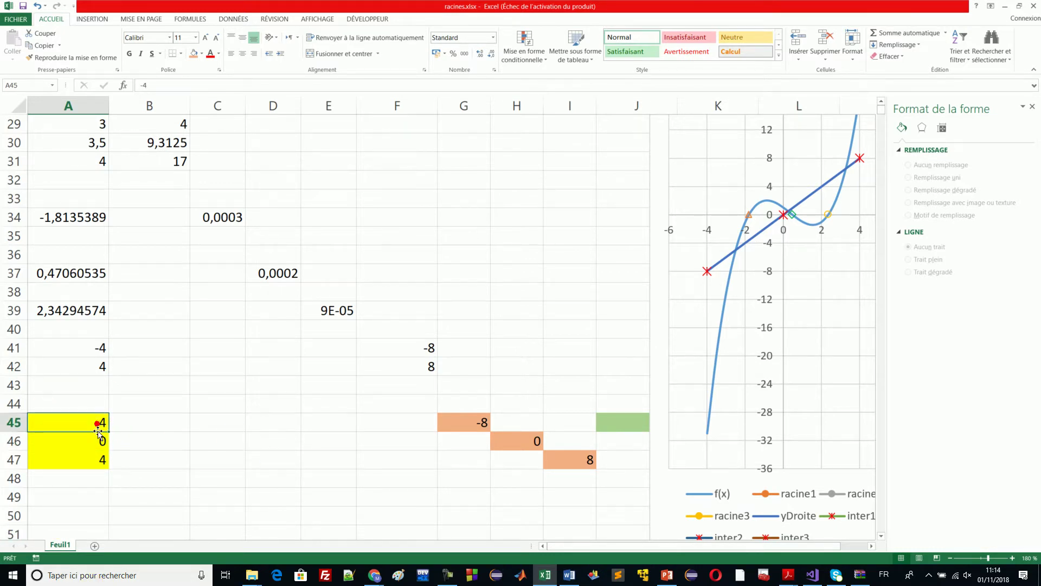
left_click(95, 441)
left_click(96, 460)
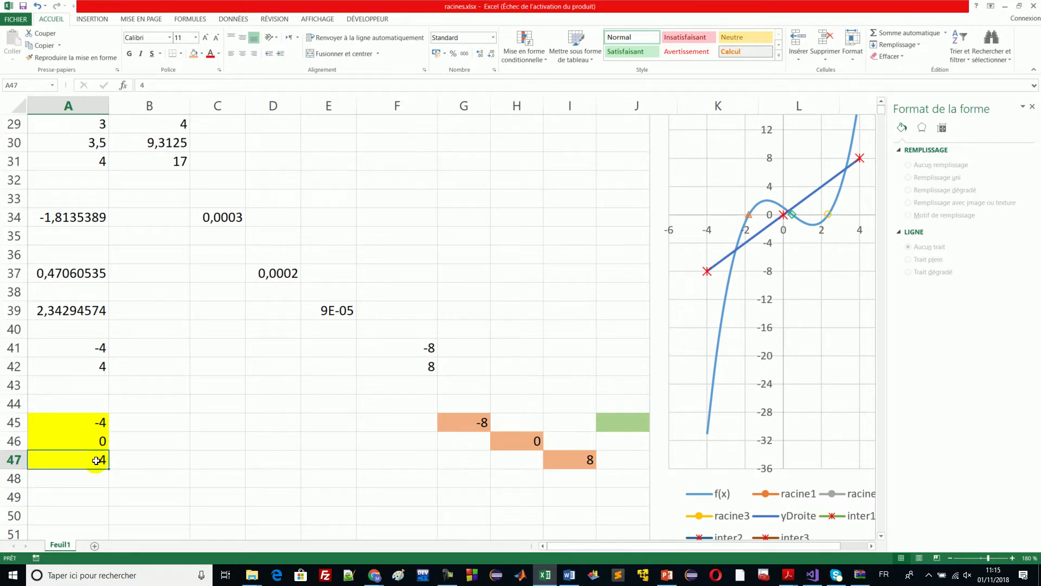
left_click(84, 108)
left_click(84, 108)
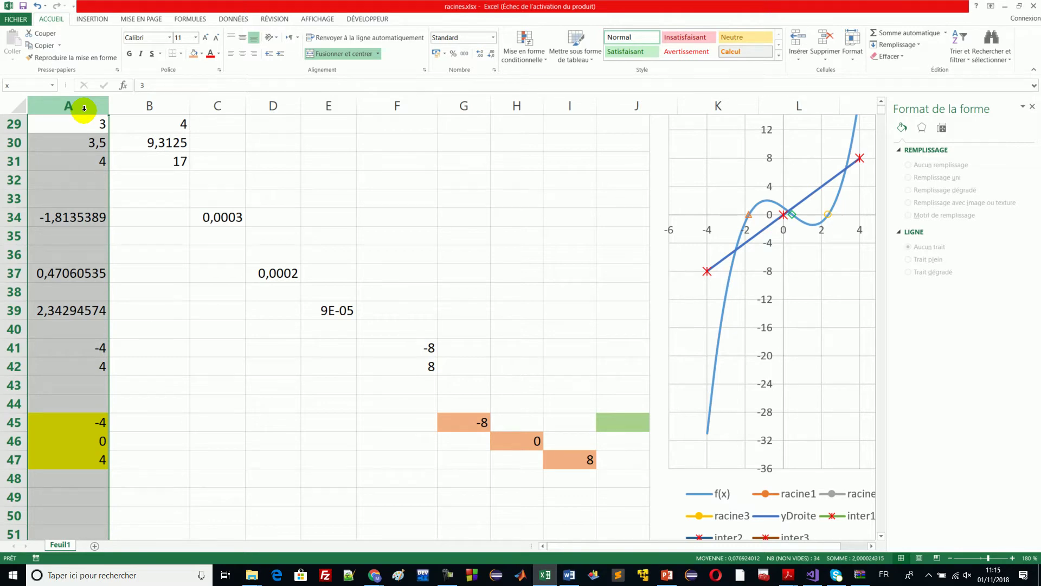
left_click(82, 109)
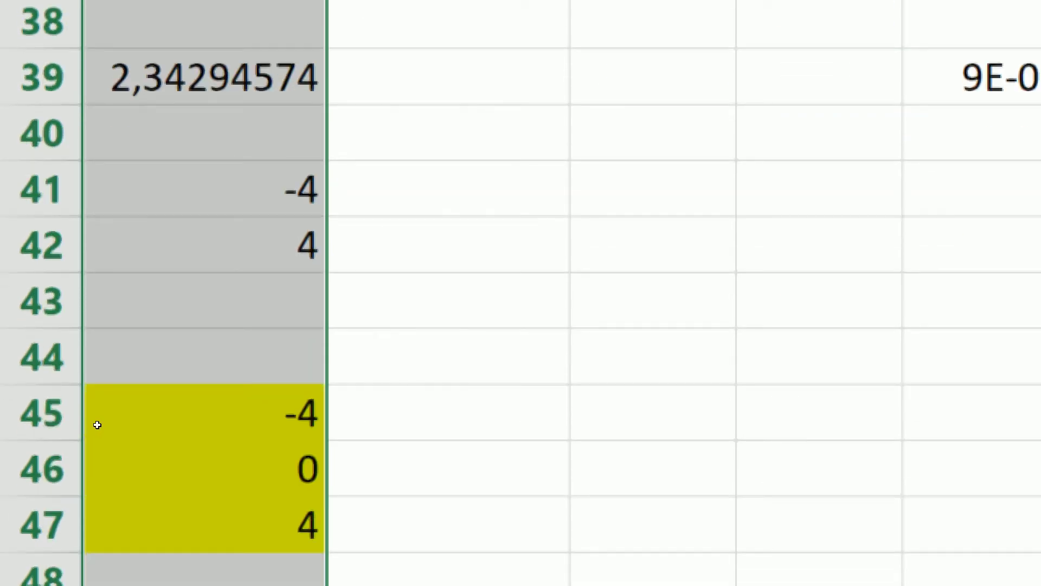
left_click(97, 429)
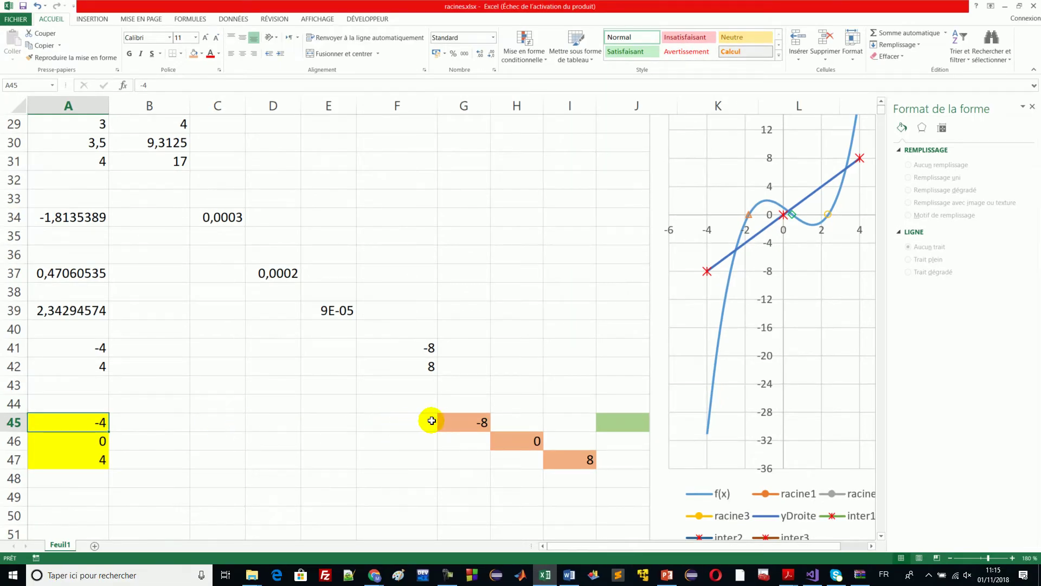
- Clear cell G45's formula back to the equals sign and re-enter its first part as =a*x
left_click(438, 422)
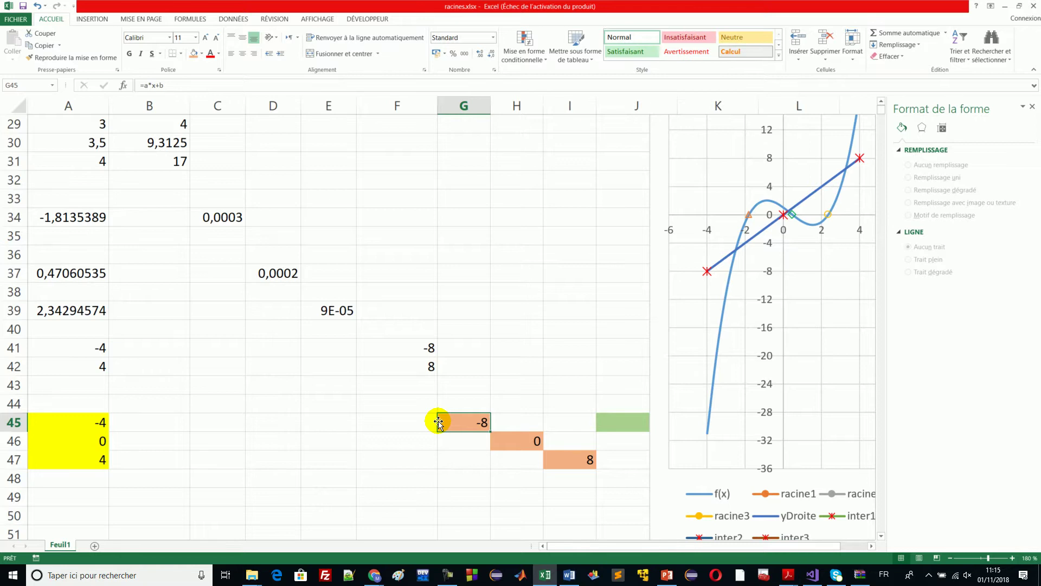
double_click(462, 422)
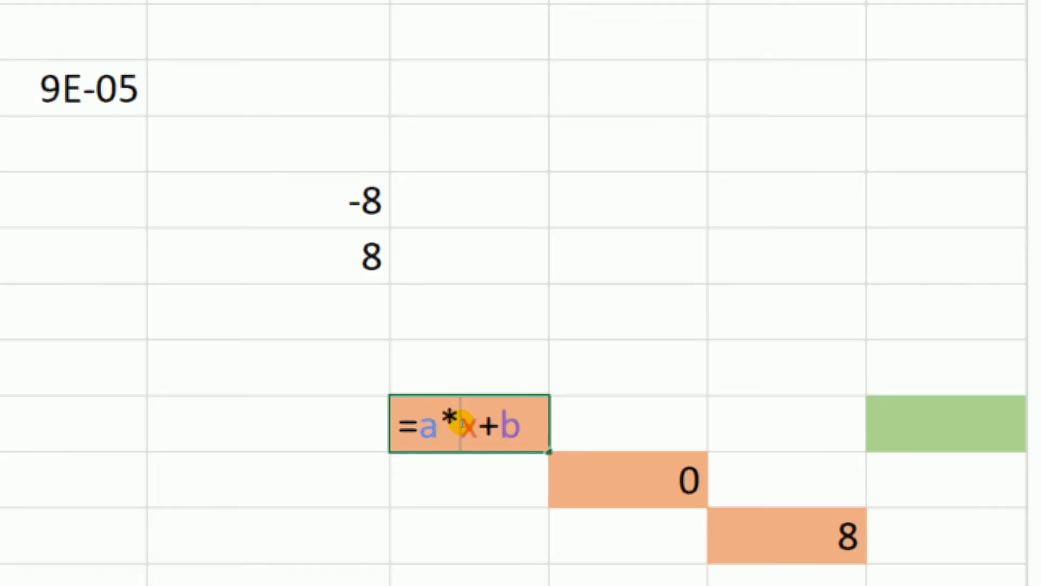
key("End")
key("BackSpace")
key("BackSpace")
key("BackSpace")
key("BackSpace")
key("BackSpace")
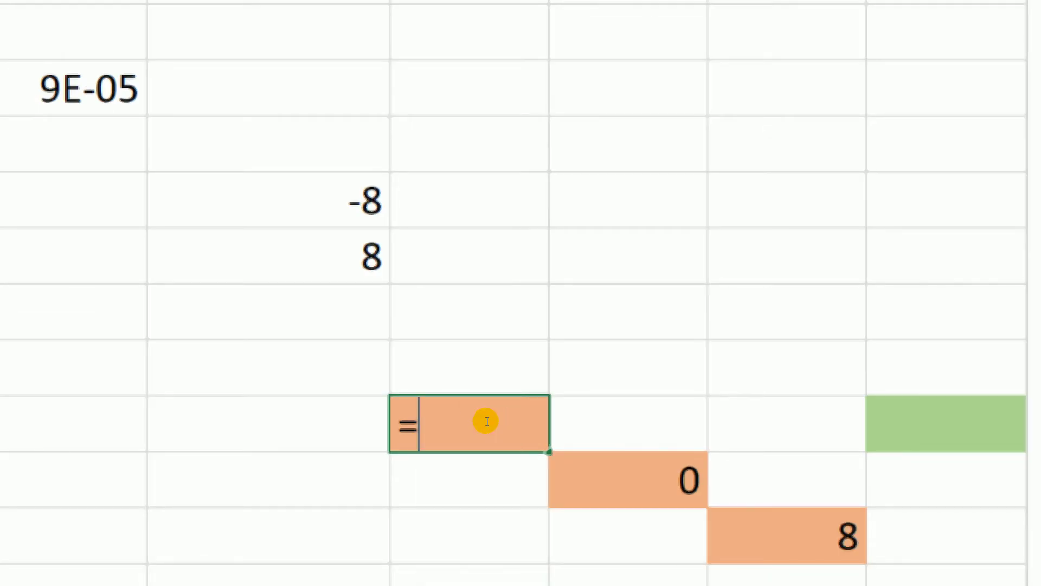
type("a")
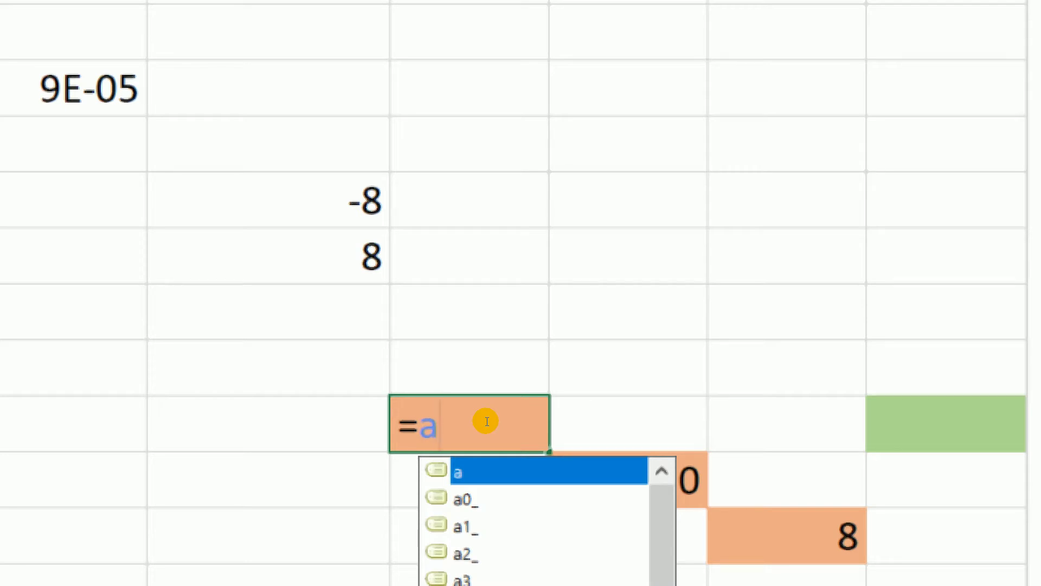
type("*x")
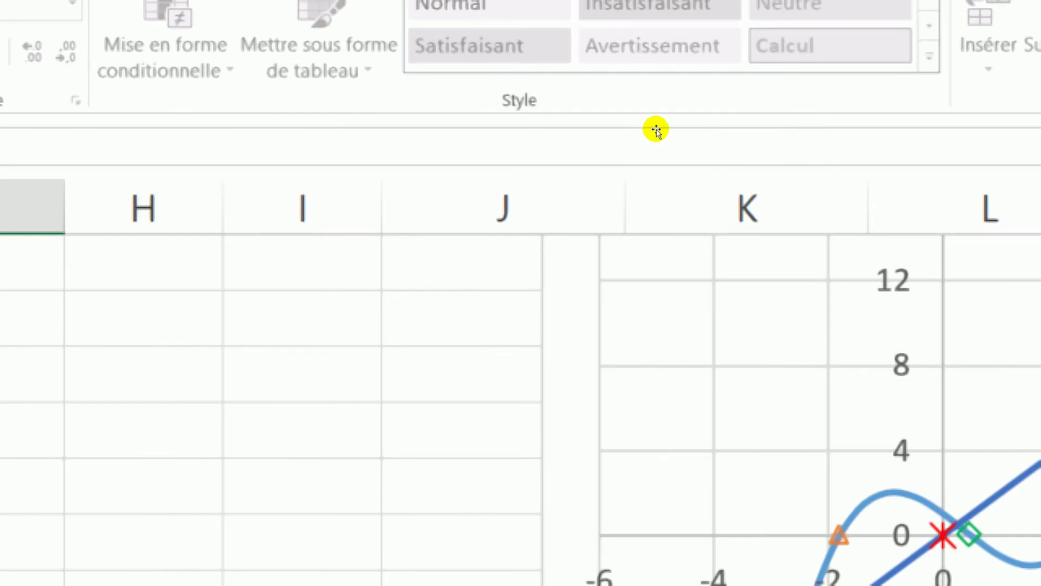
- Move the chart clear of the intersection values in columns G to I, with its upper-left corner around cell J37
left_click_drag(651, 127, 611, 224)
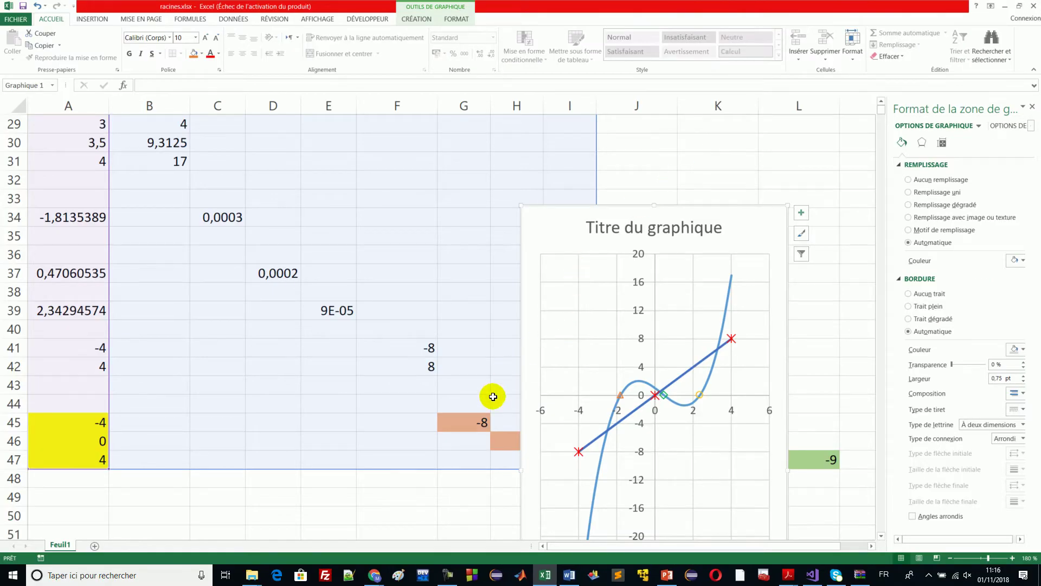
left_click(480, 424)
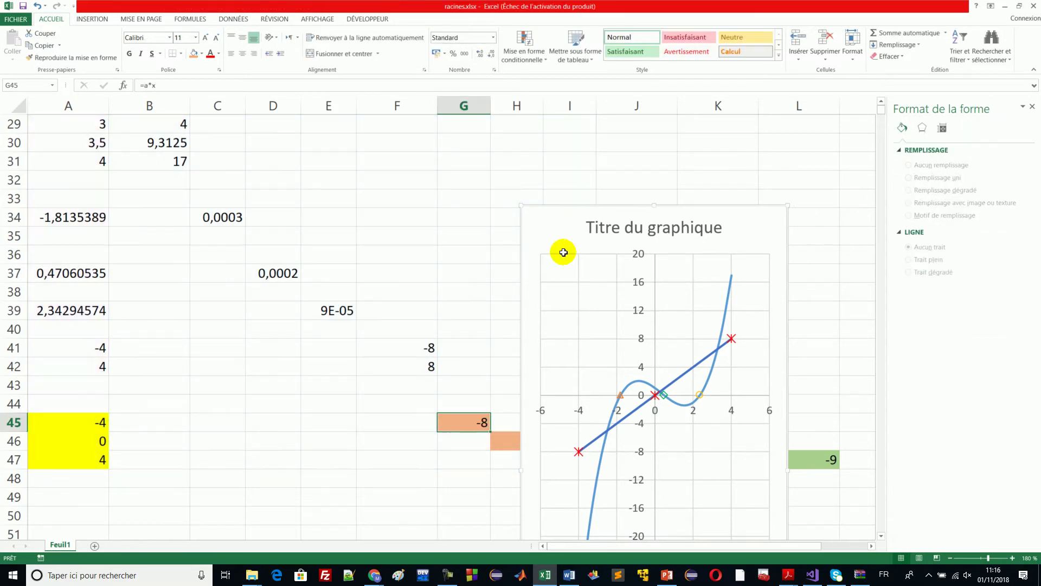
left_click_drag(564, 225, 646, 291)
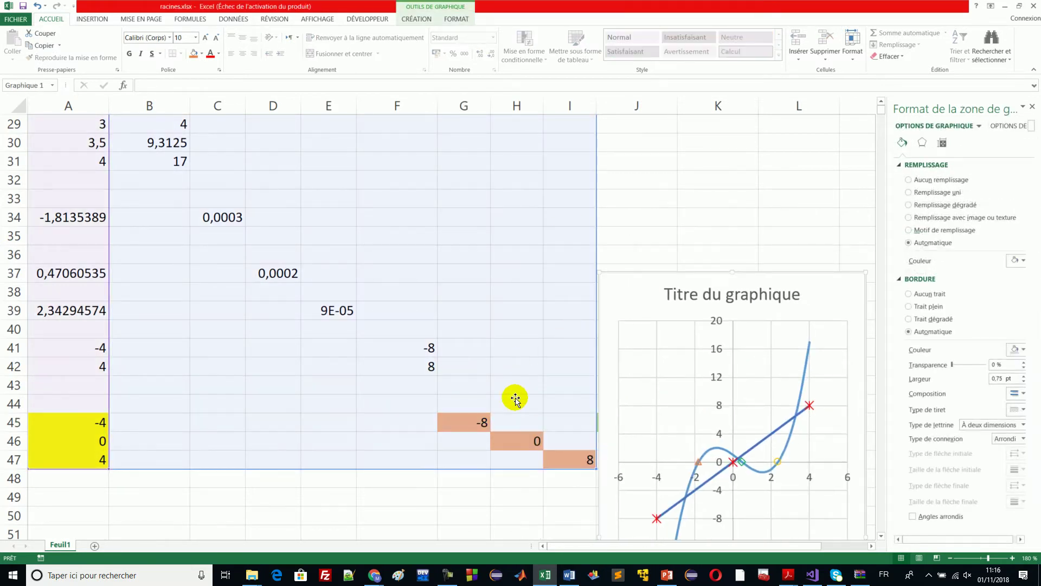
- Complete the line formula for the first intersection in cell G45 as =a*x+b
left_click(485, 419)
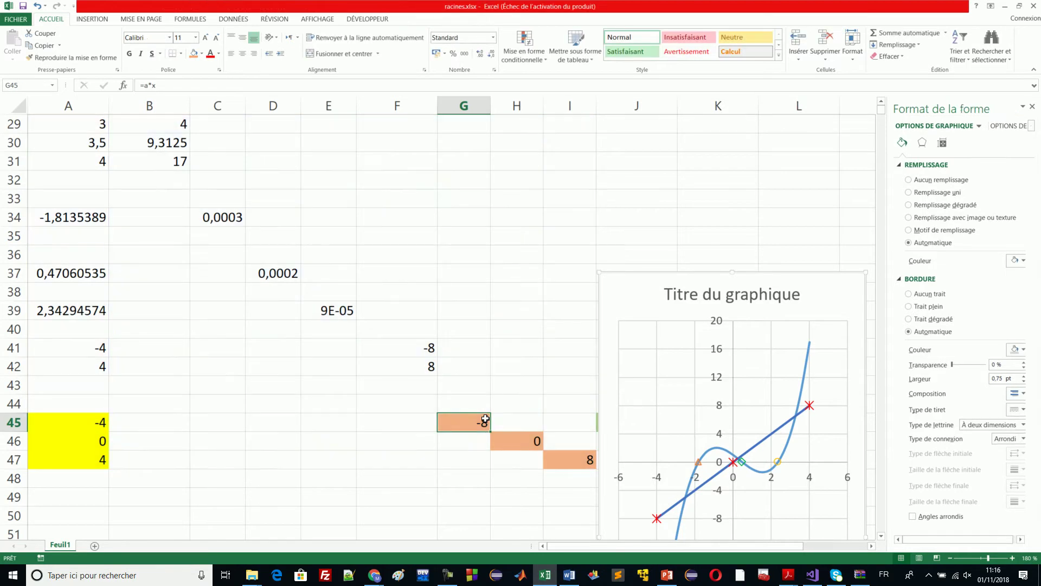
double_click(485, 418)
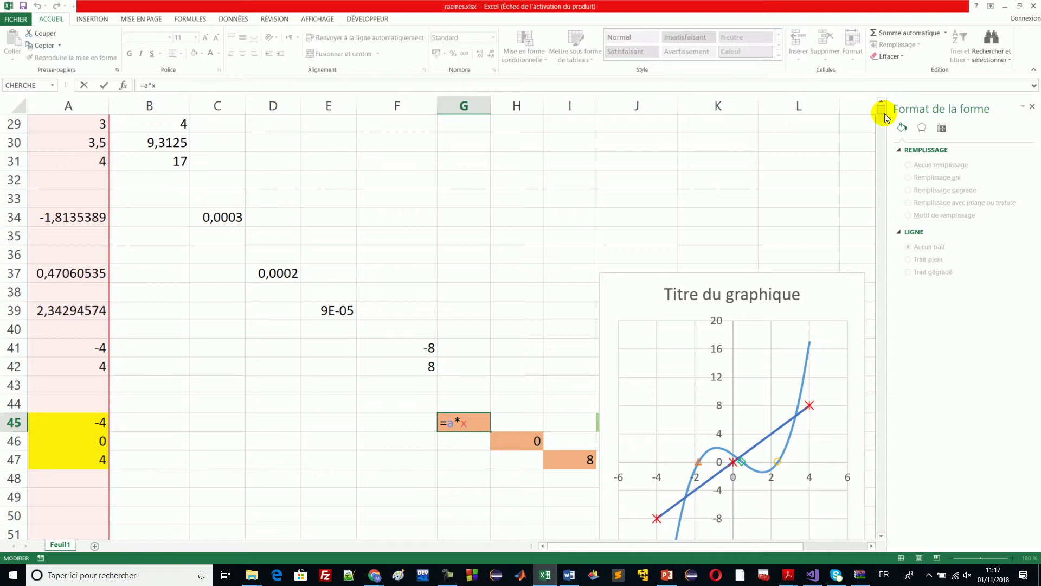
left_click_drag(769, 544, 713, 559)
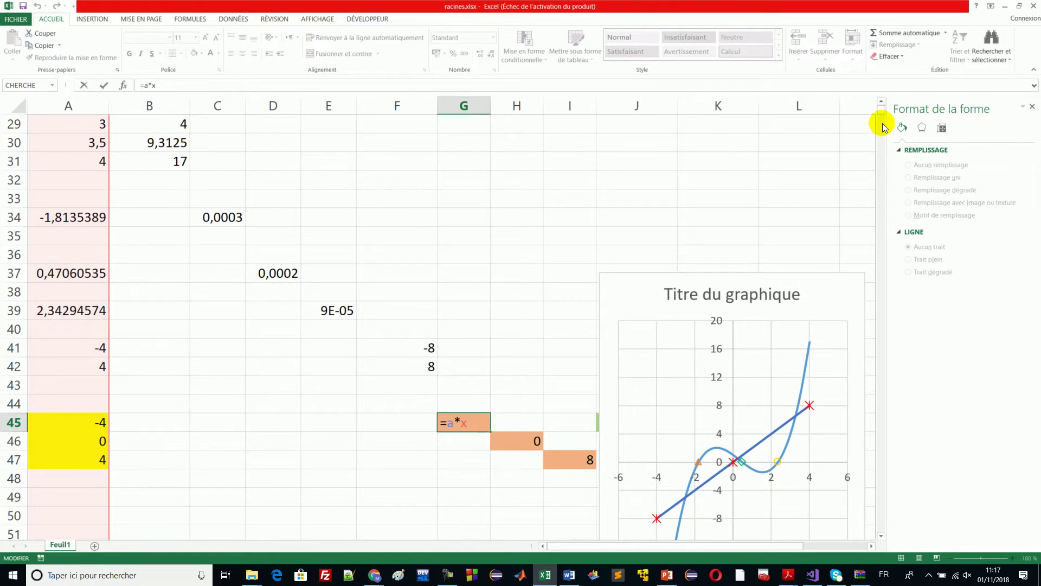
left_click_drag(881, 110, 881, 105)
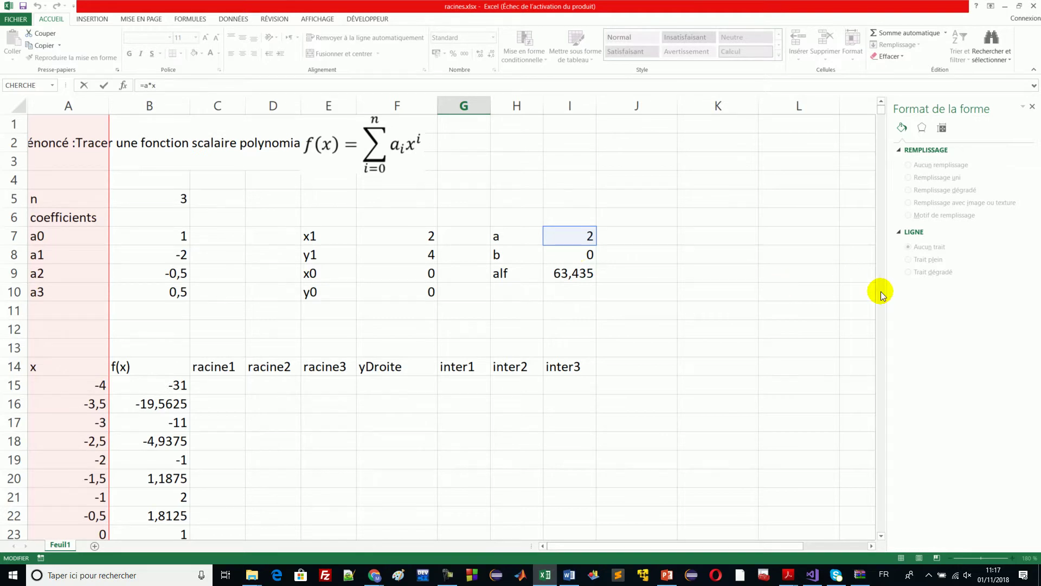
left_click(881, 176)
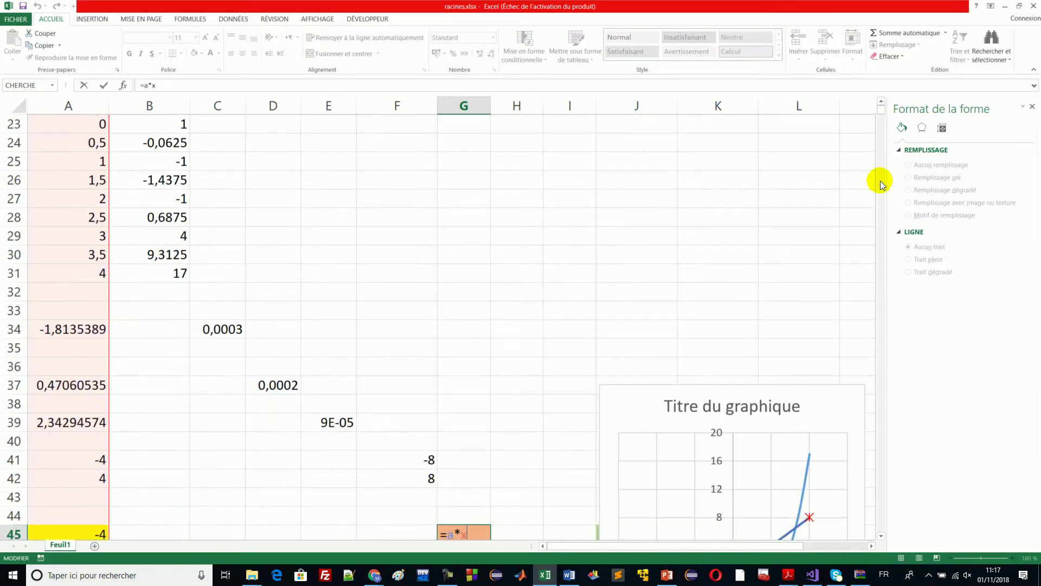
left_click(484, 535)
type("+")
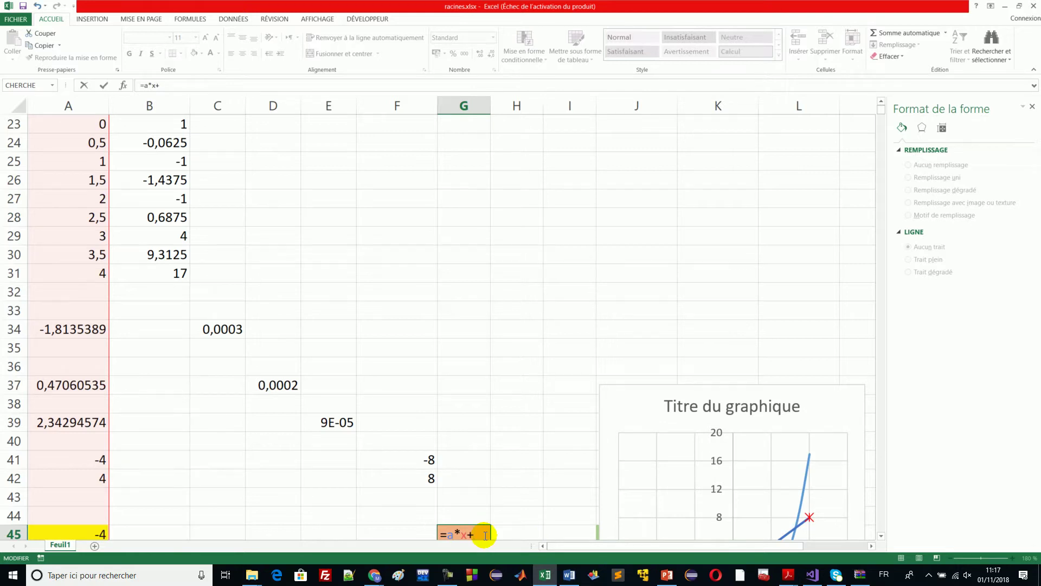
type("b")
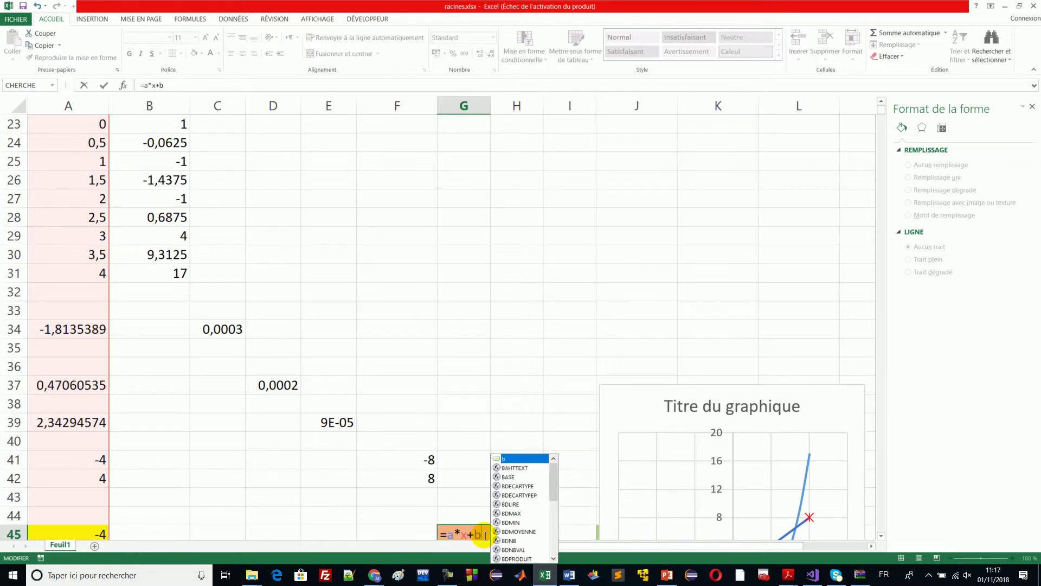
key("Return")
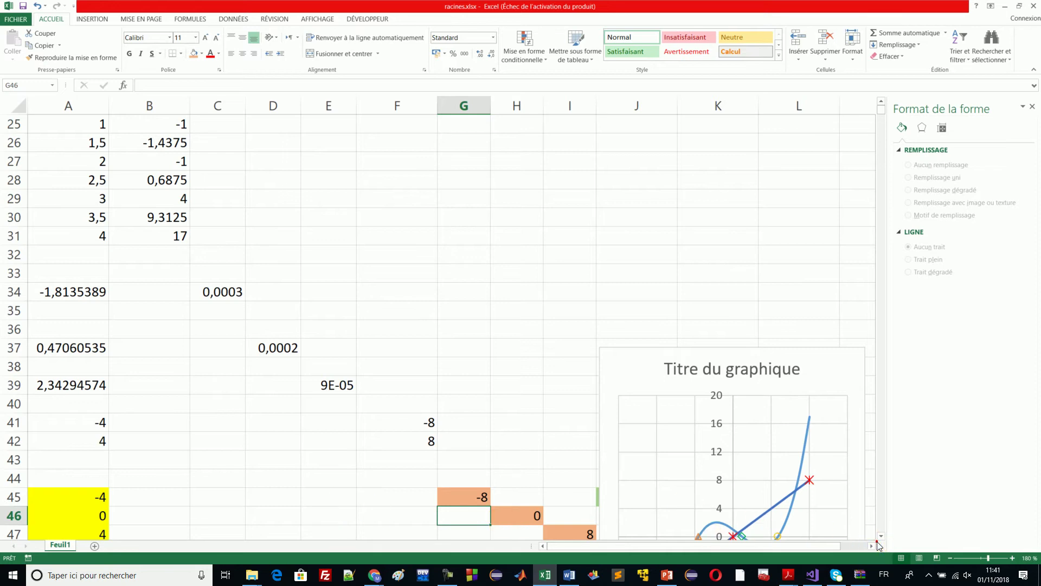
- Select the chart and examine its list of chart elements and series, along with the column headers and data range it plots
left_click(880, 537)
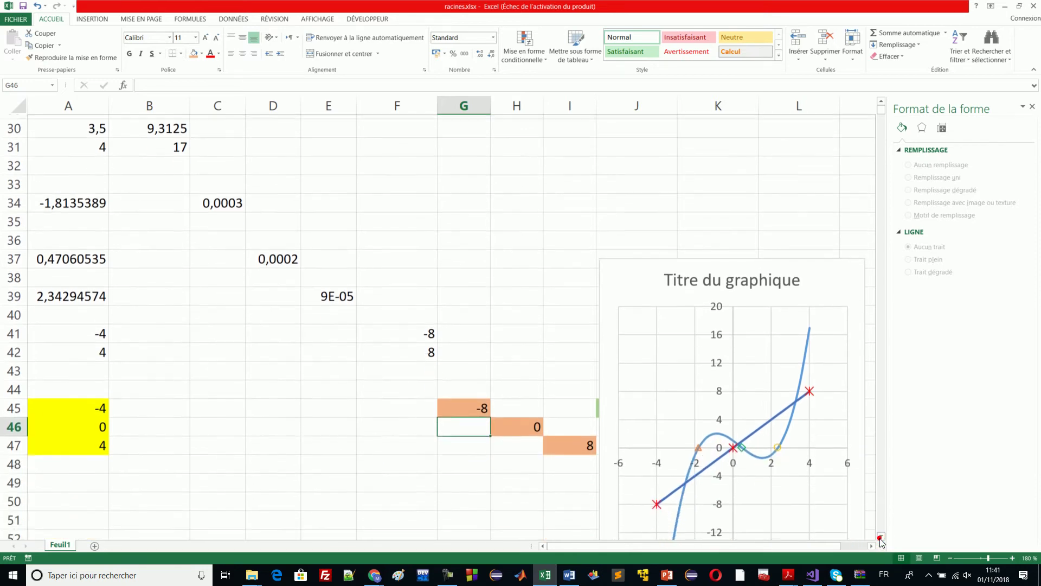
left_click(880, 537)
left_click(881, 537)
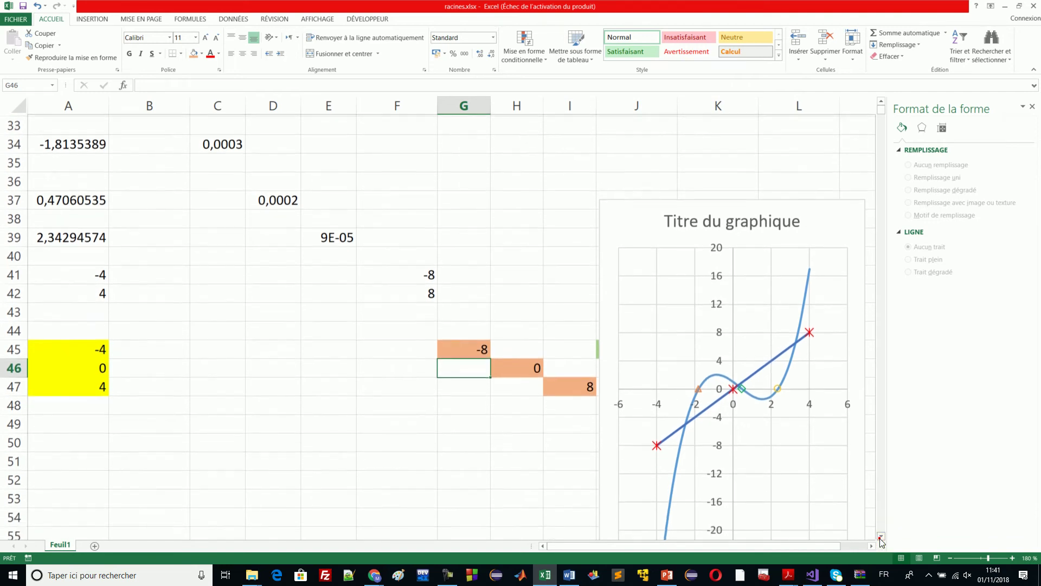
left_click(881, 537)
left_click(880, 537)
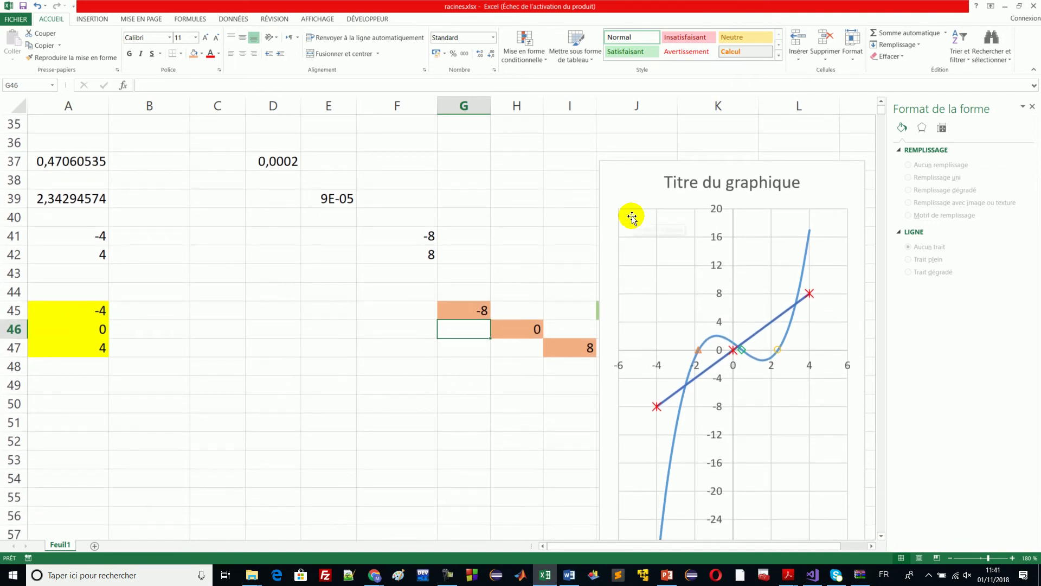
left_click(634, 200)
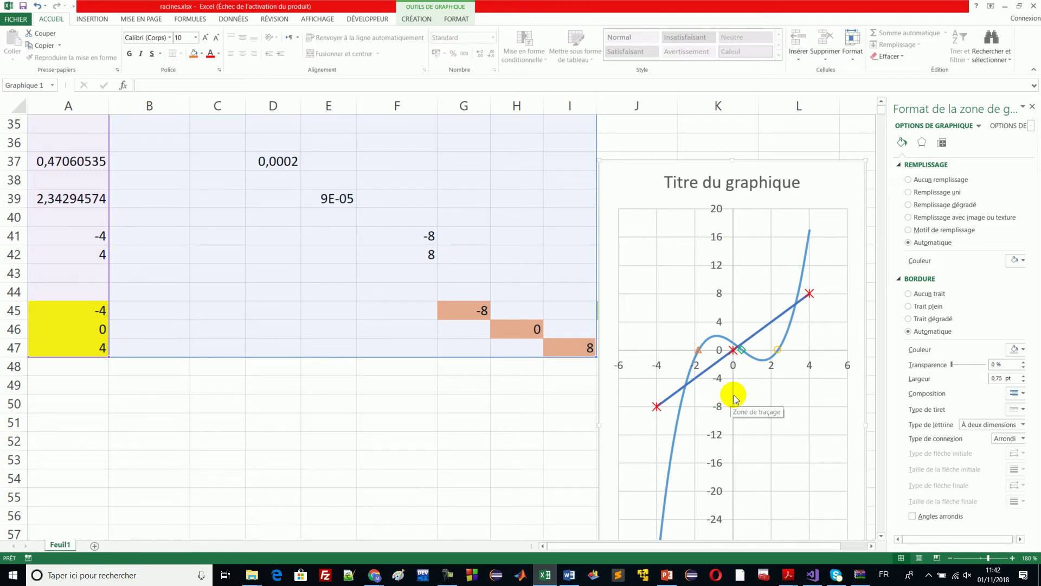
left_click(461, 19)
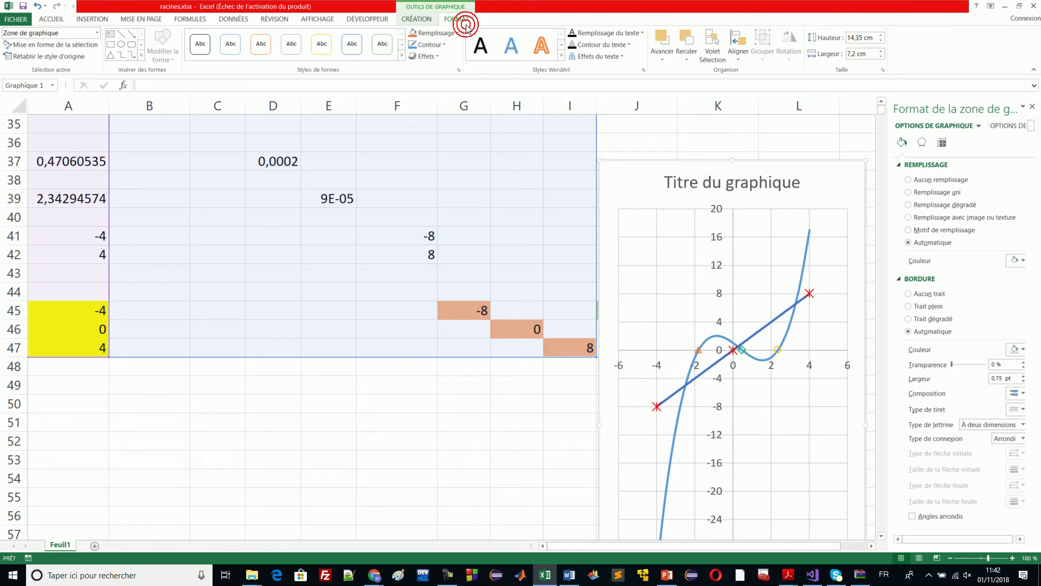
left_click(97, 33)
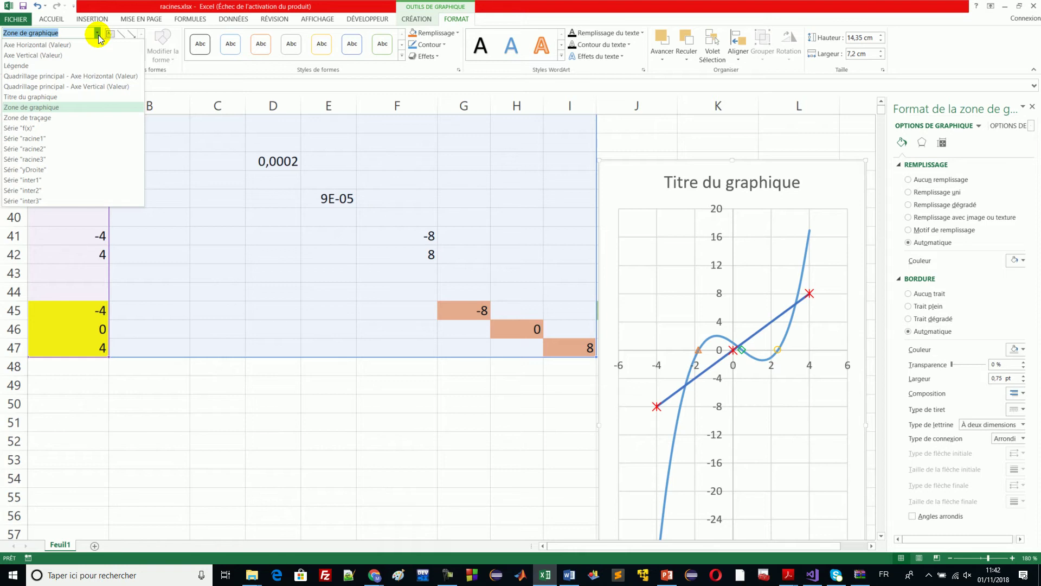
left_click(557, 207)
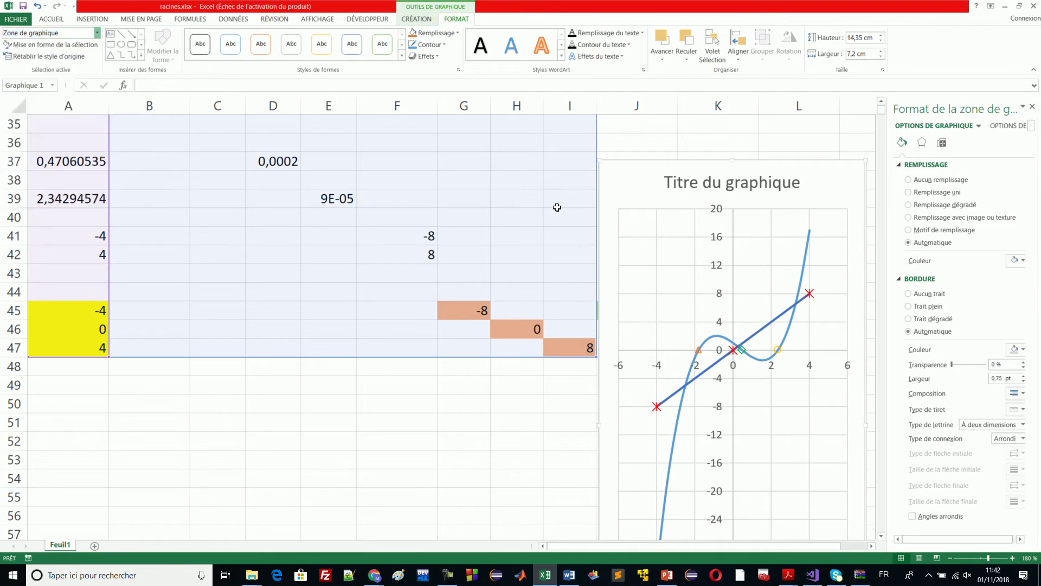
scroll(556, 207, "up", 7)
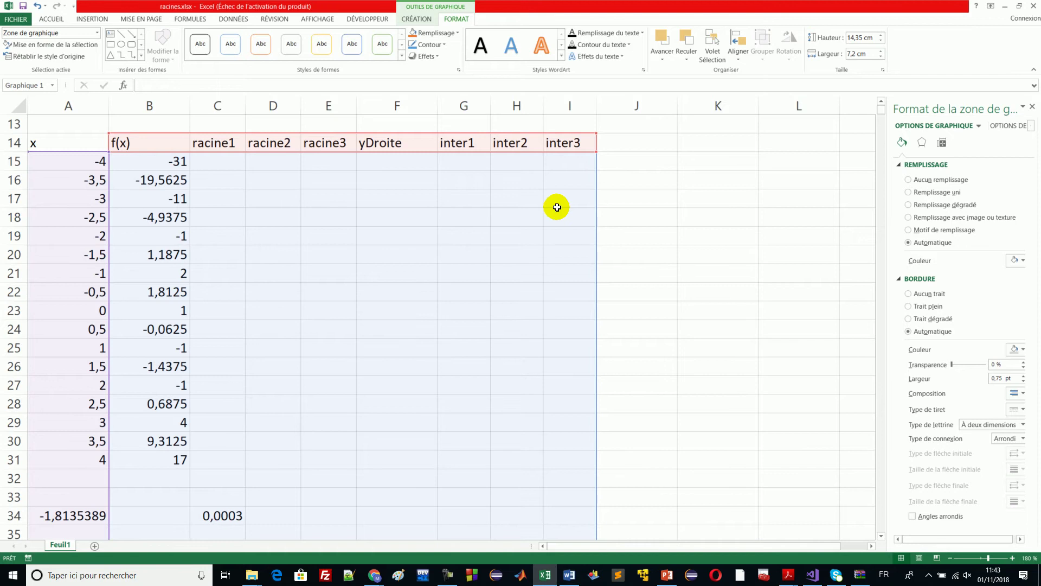
left_click(883, 512)
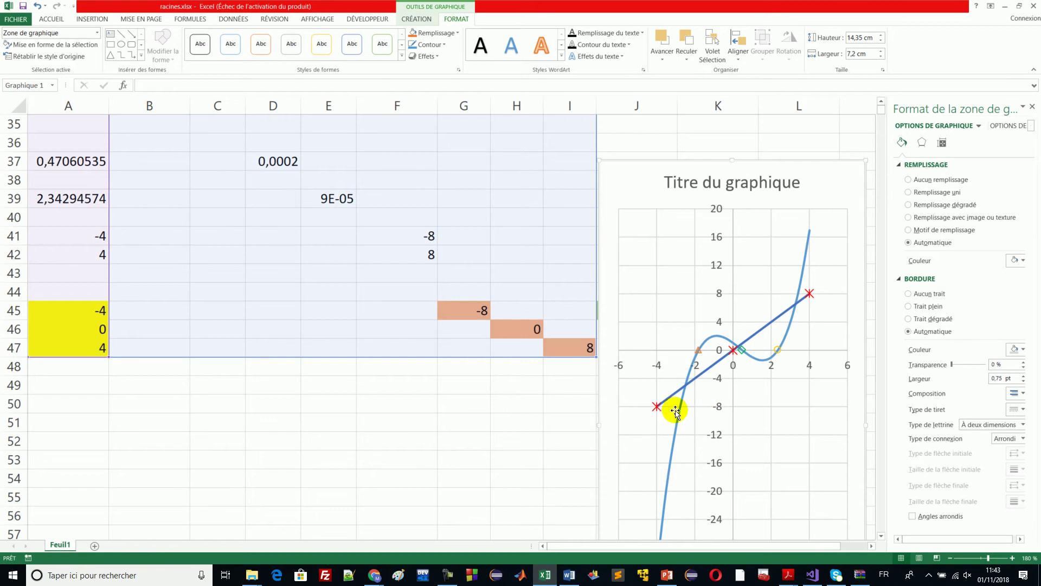
- Select the chart's "inter1" series to examine its plotted range, and close the series formatting options
left_click(621, 197)
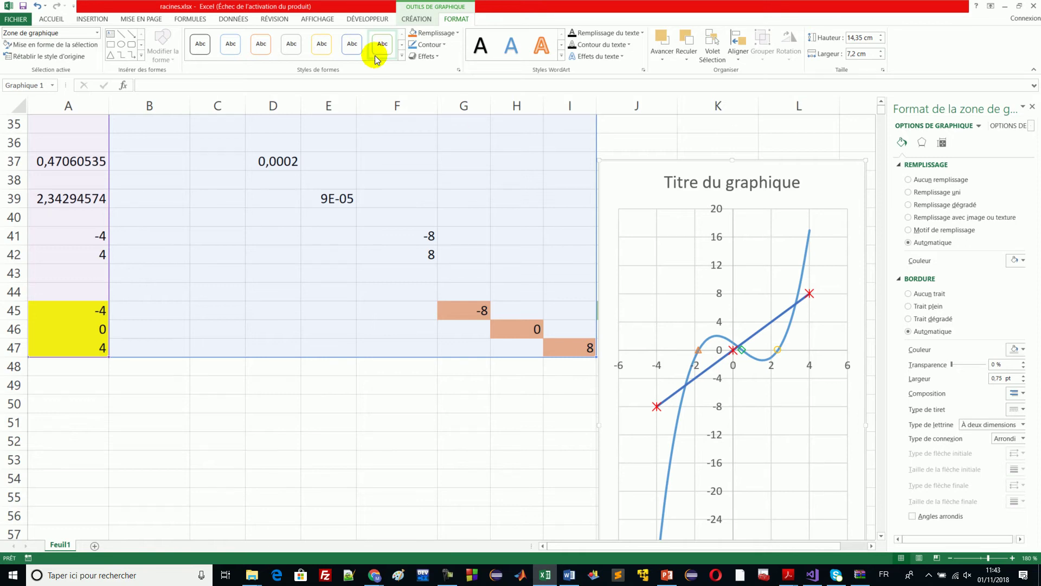
left_click(449, 20)
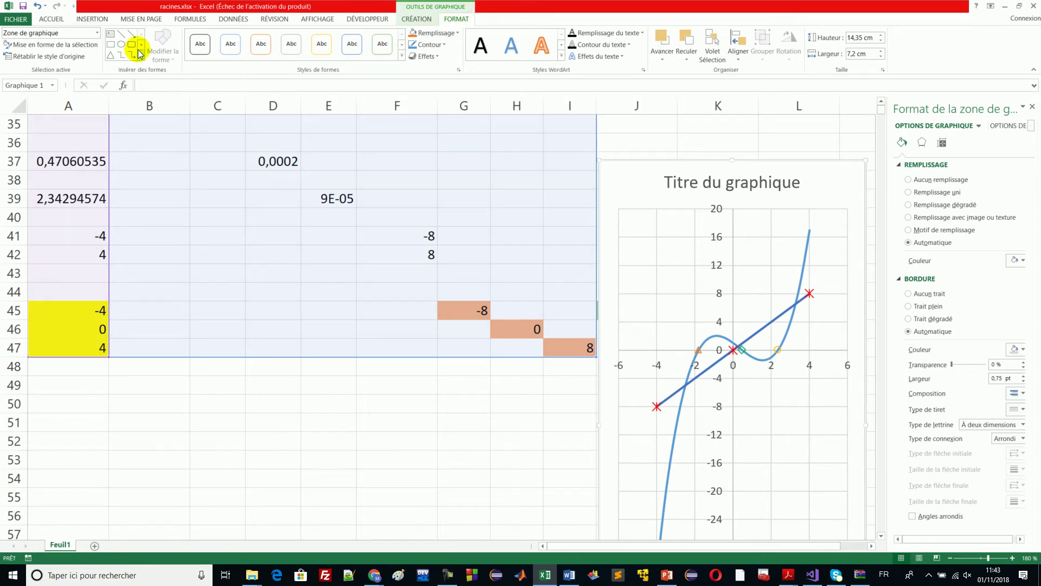
left_click(98, 33)
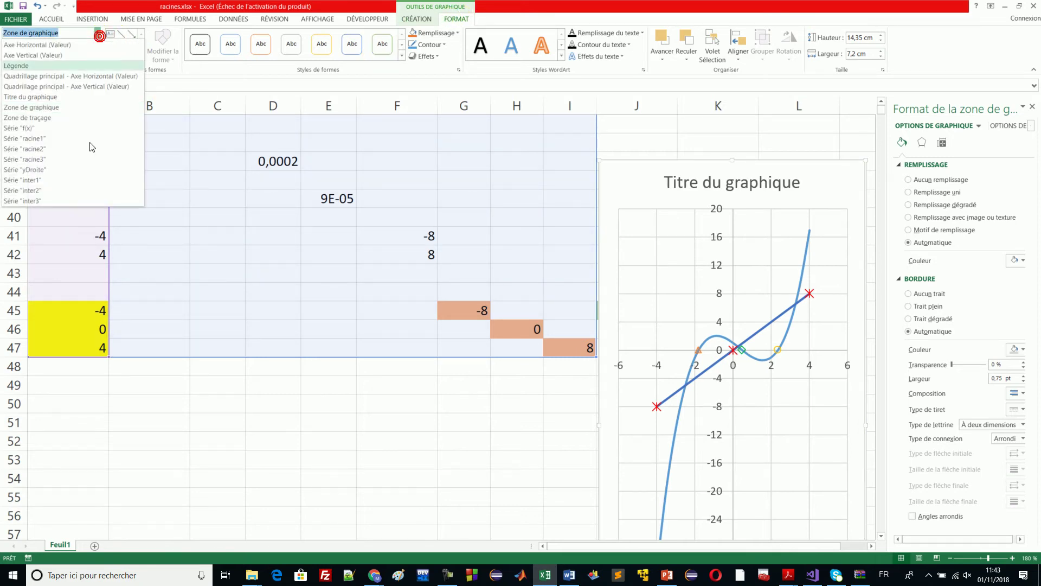
left_click(52, 182)
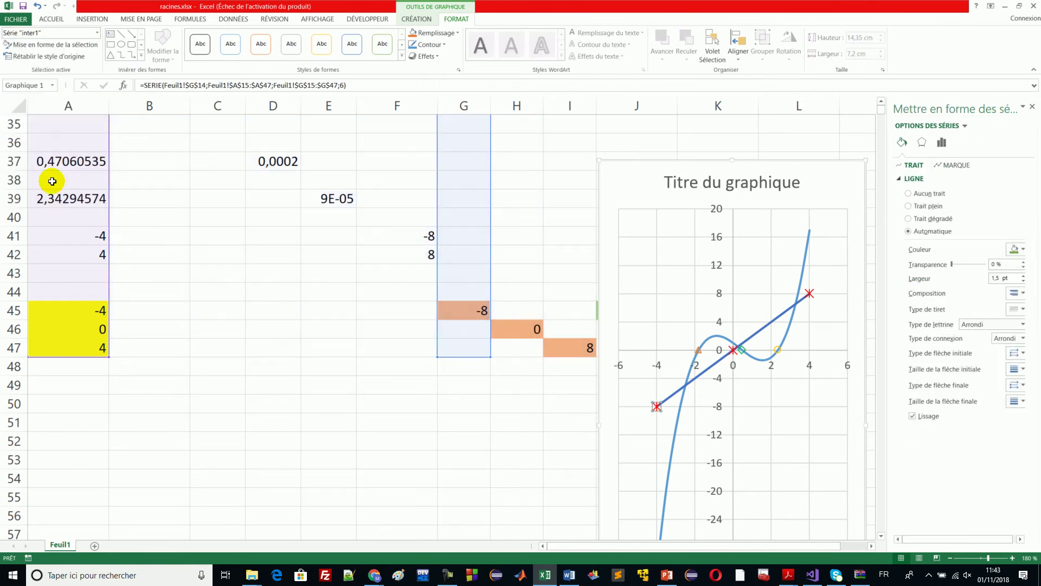
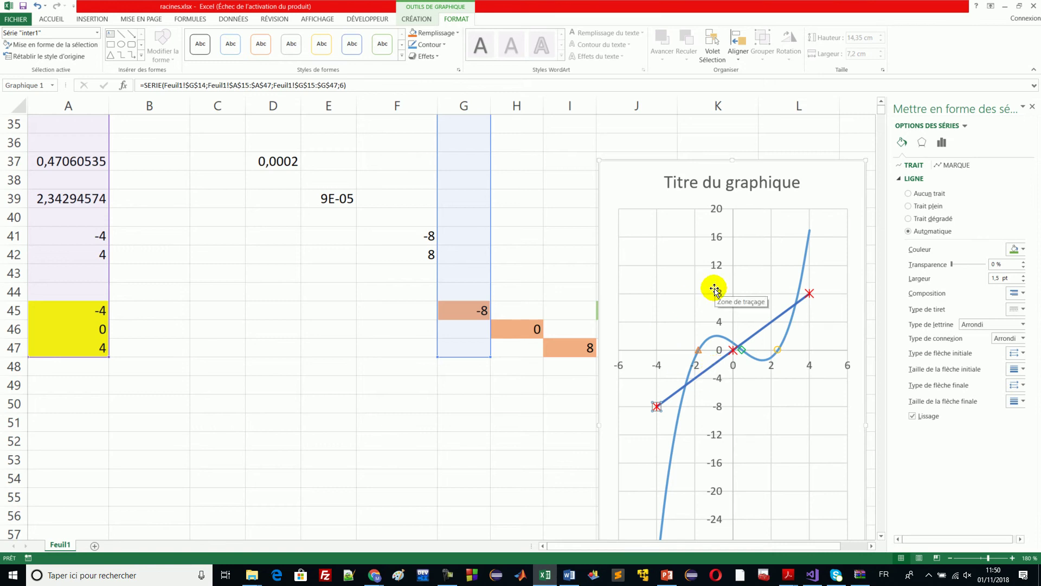
left_click(1033, 107)
- Narrow columns J to L equally and place the chart clear of them, with its upper-left corner in cell M32
left_click_drag(784, 163, 838, 125)
left_click(837, 125)
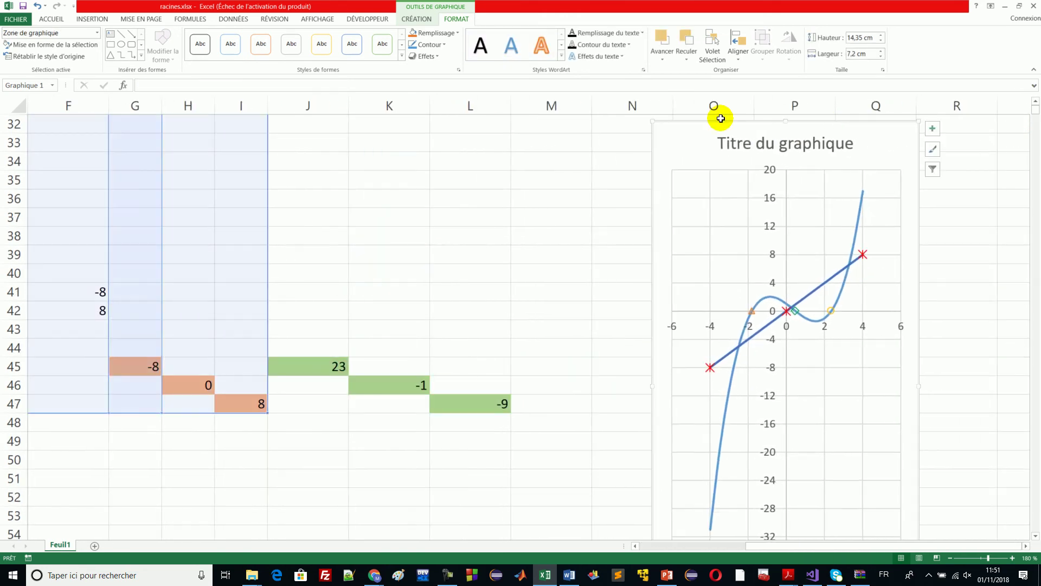
left_click_drag(325, 107, 479, 104)
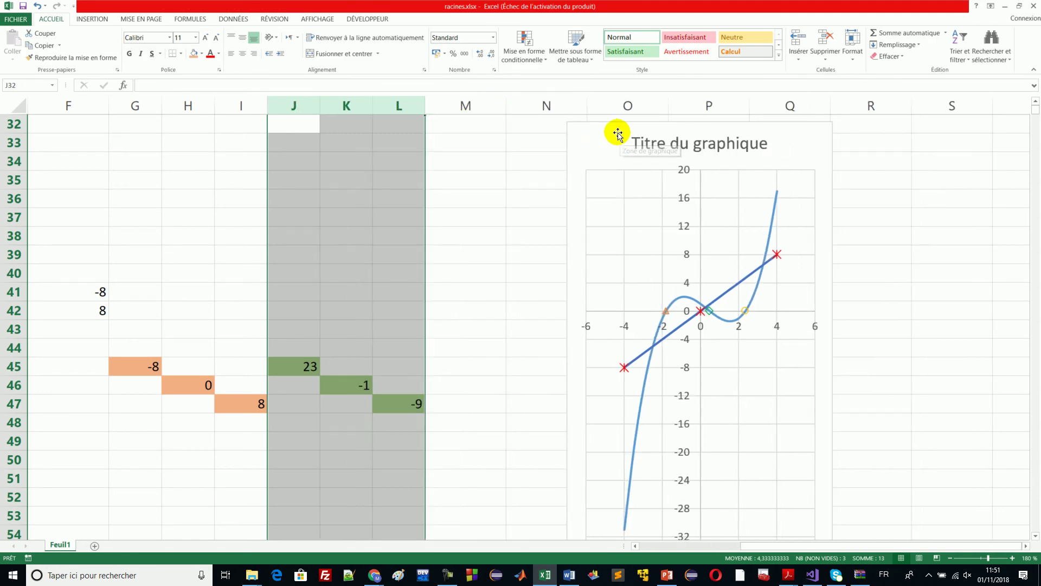
left_click_drag(619, 136, 526, 129)
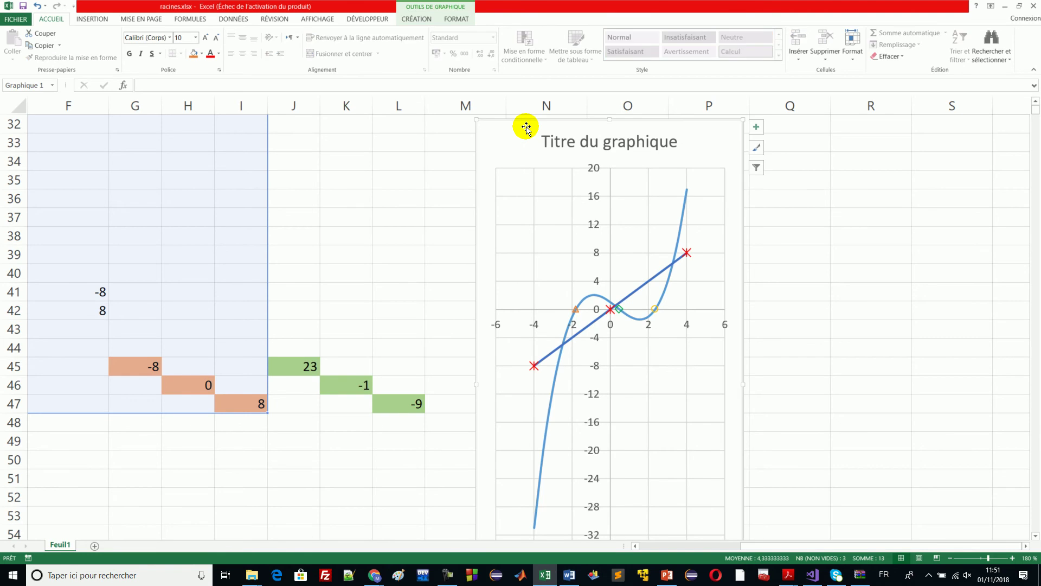
- Run Goal Seek (Valeur cible) to bring cell J45 to 0 by changing cell A45, and keep the solution
left_click(301, 369)
left_click(301, 369)
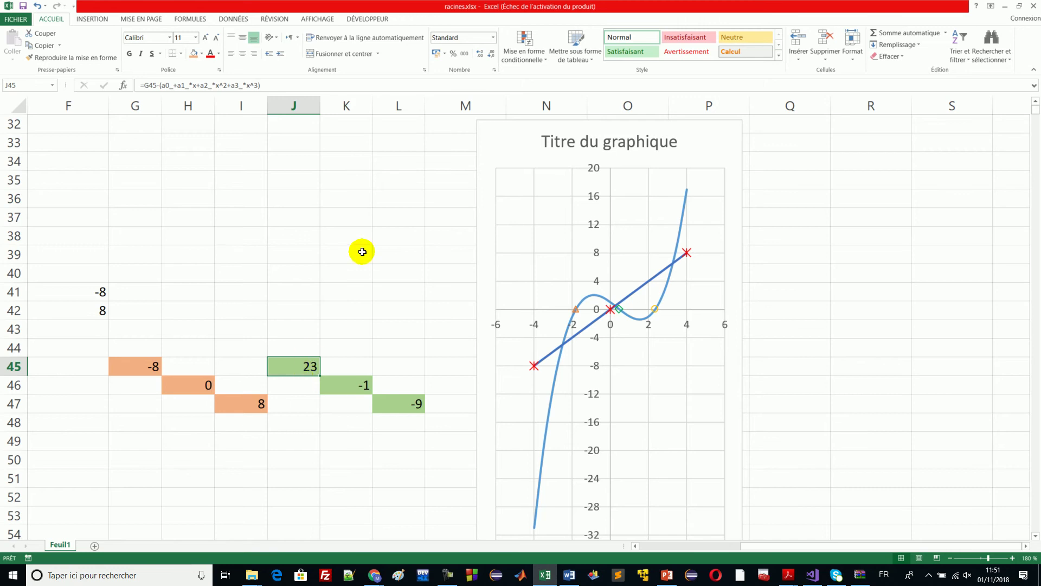
left_click(236, 16)
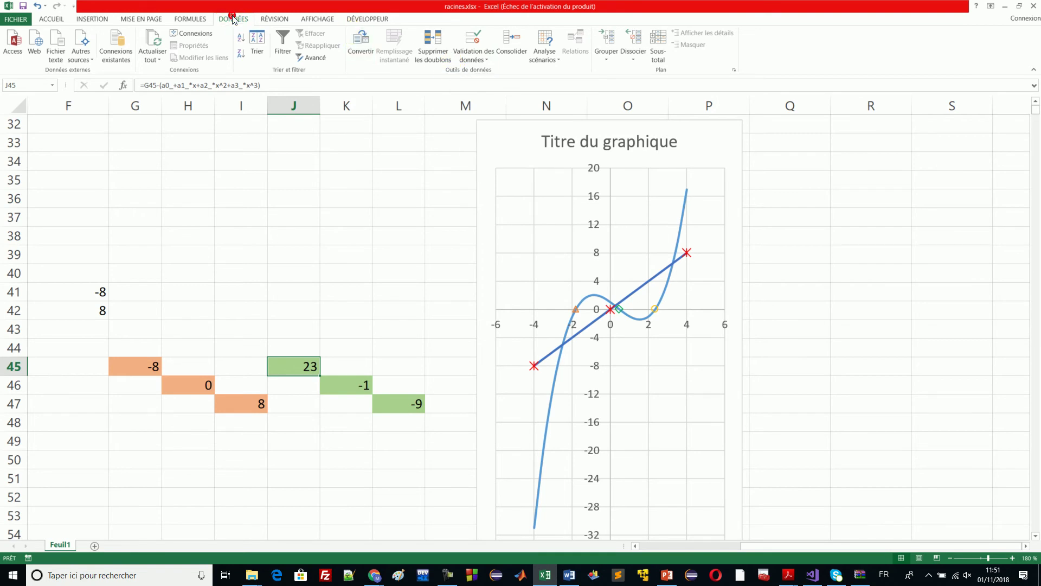
left_click(553, 64)
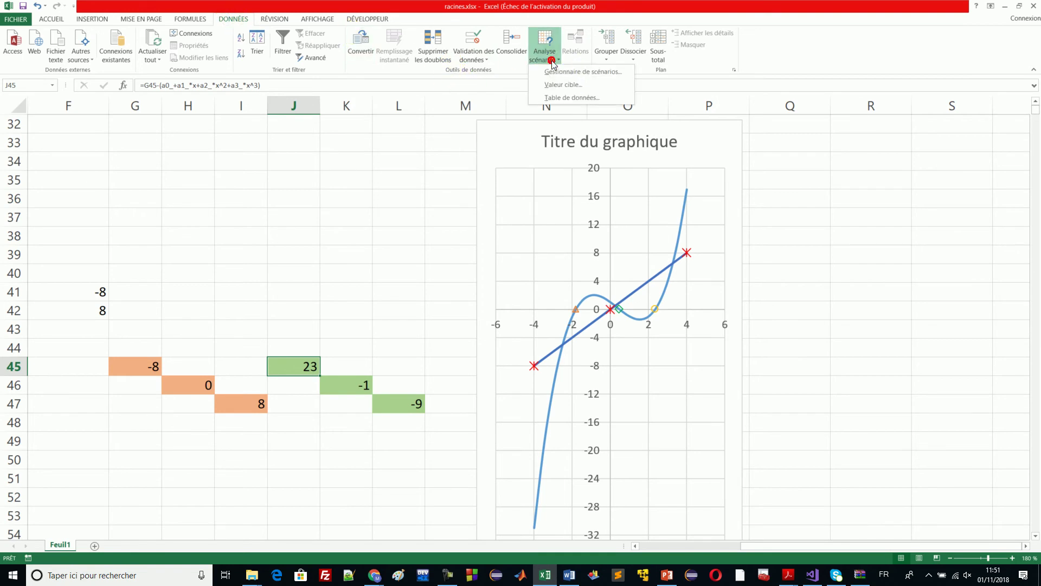
left_click(569, 85)
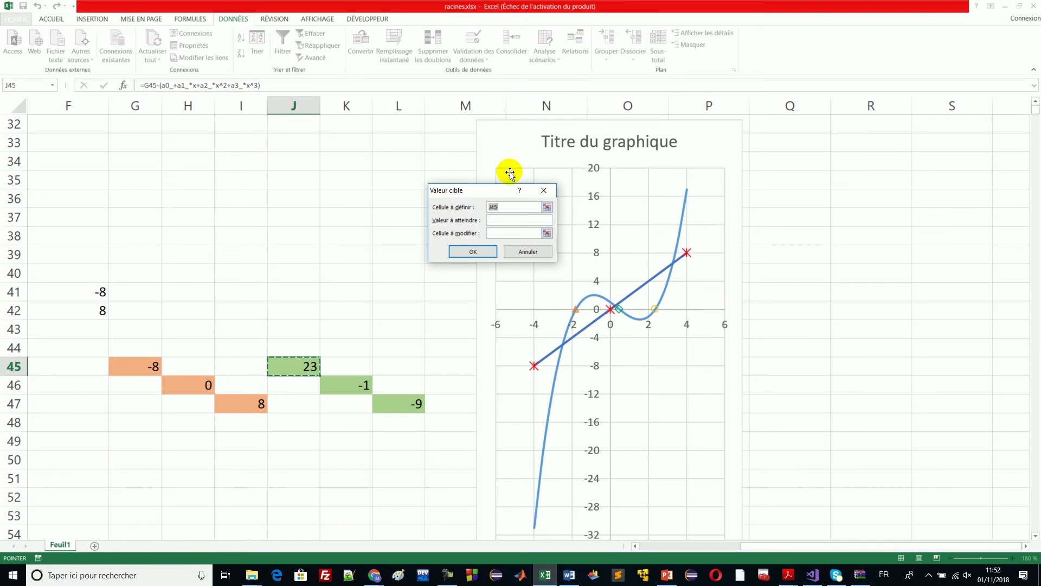
left_click(500, 219)
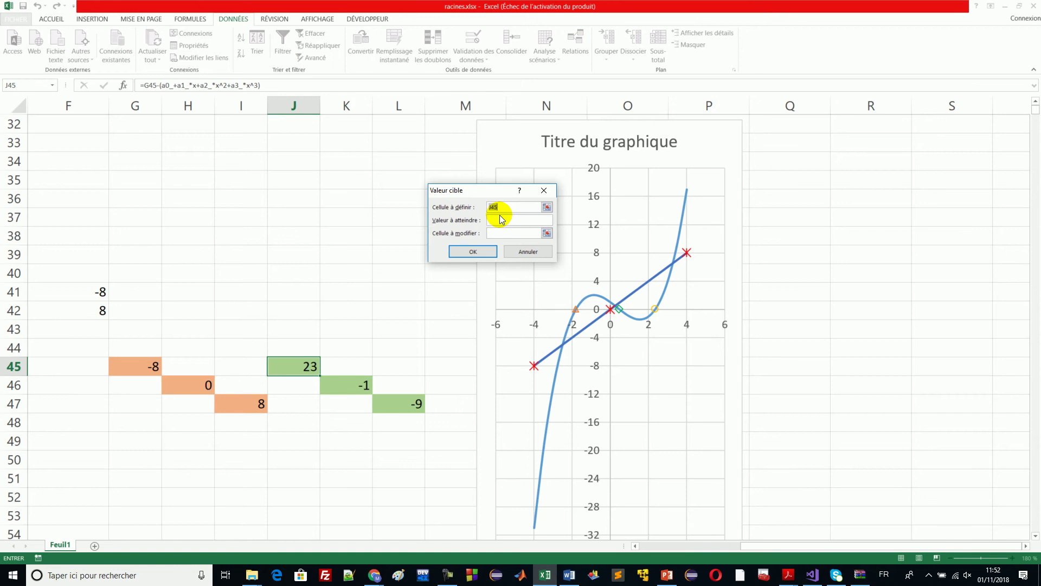
left_click(499, 219)
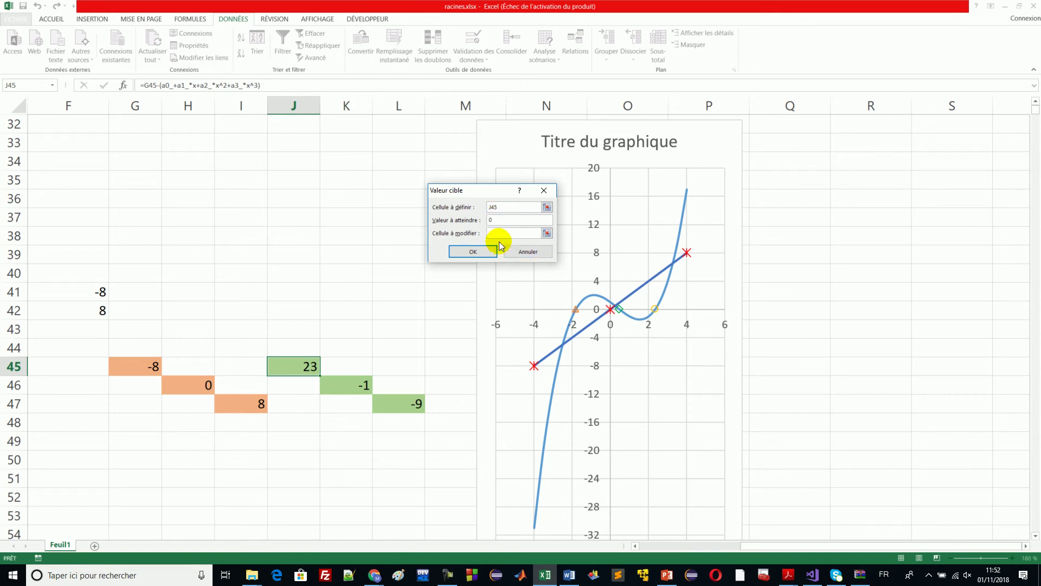
left_click(505, 233)
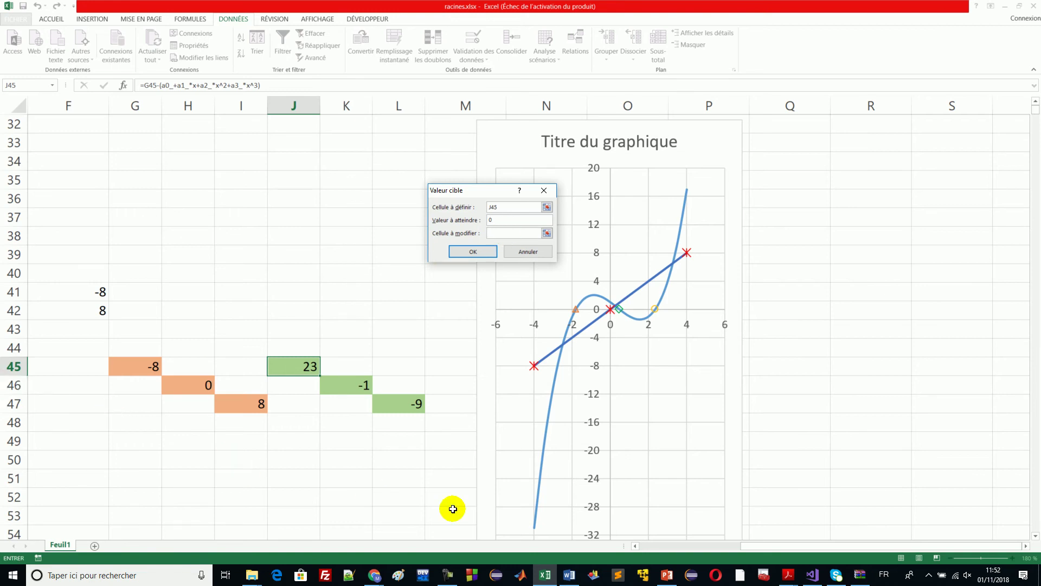
left_click(647, 545)
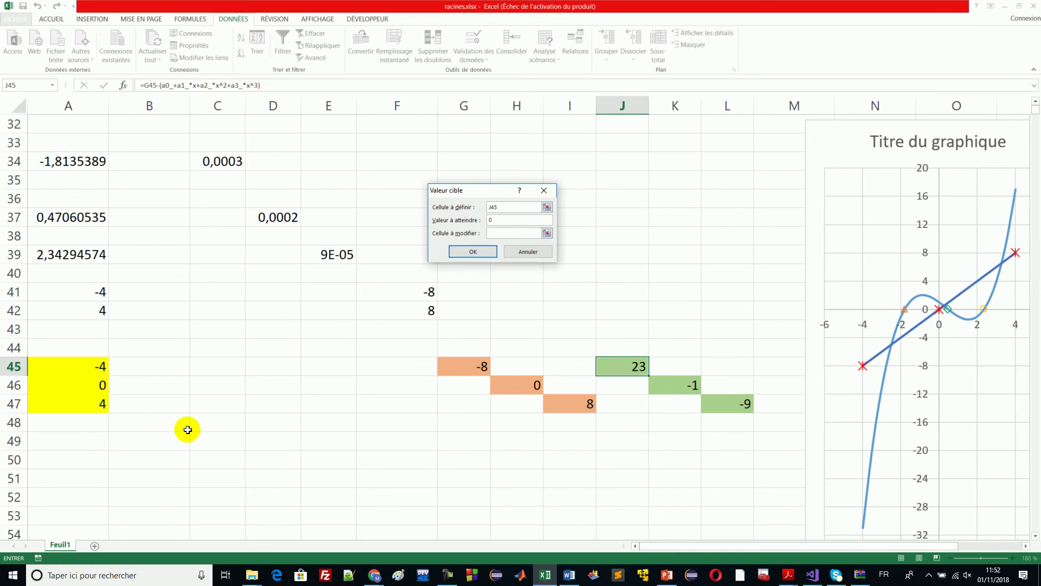
left_click(97, 366)
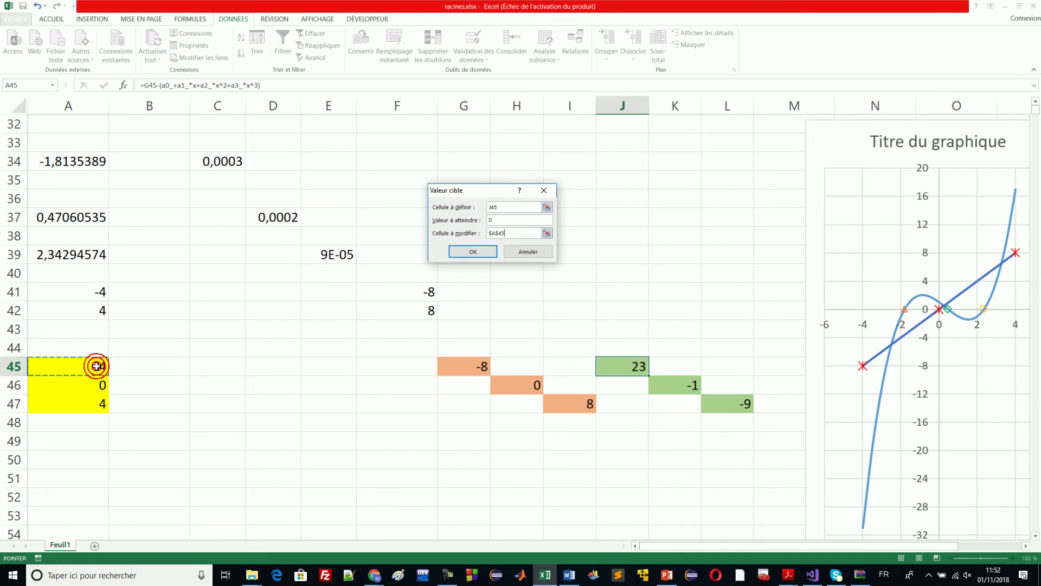
left_click(473, 252)
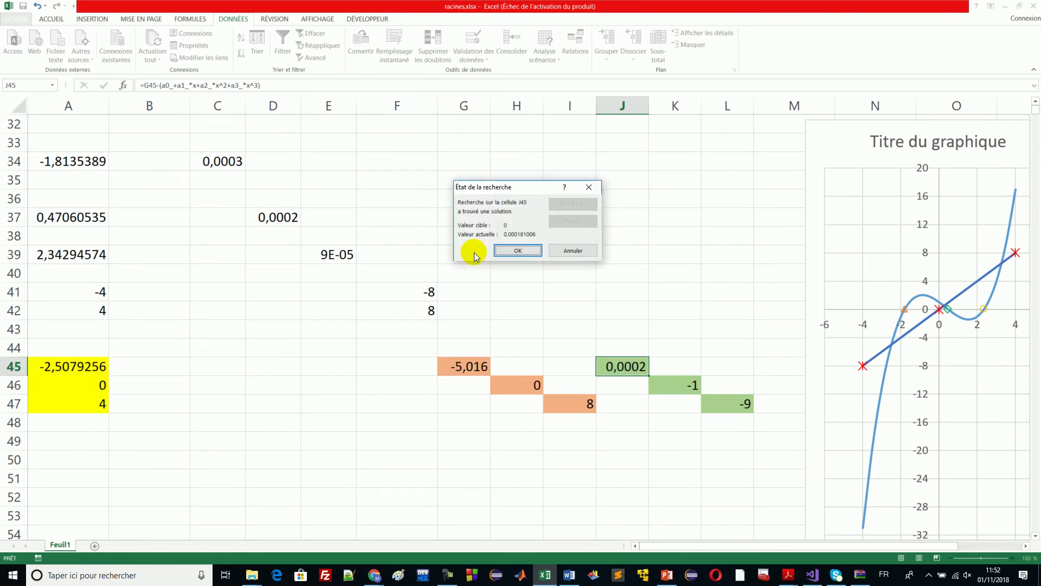
left_click(514, 253)
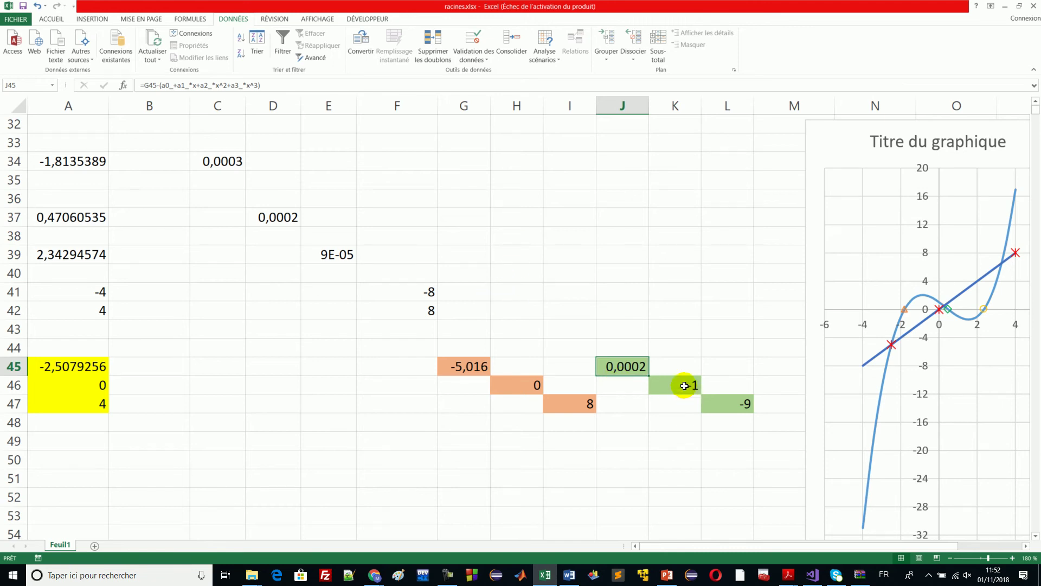
- Run Goal Seek to bring cell K46 to 0 by changing cell A46, and keep the solution
left_click(685, 385)
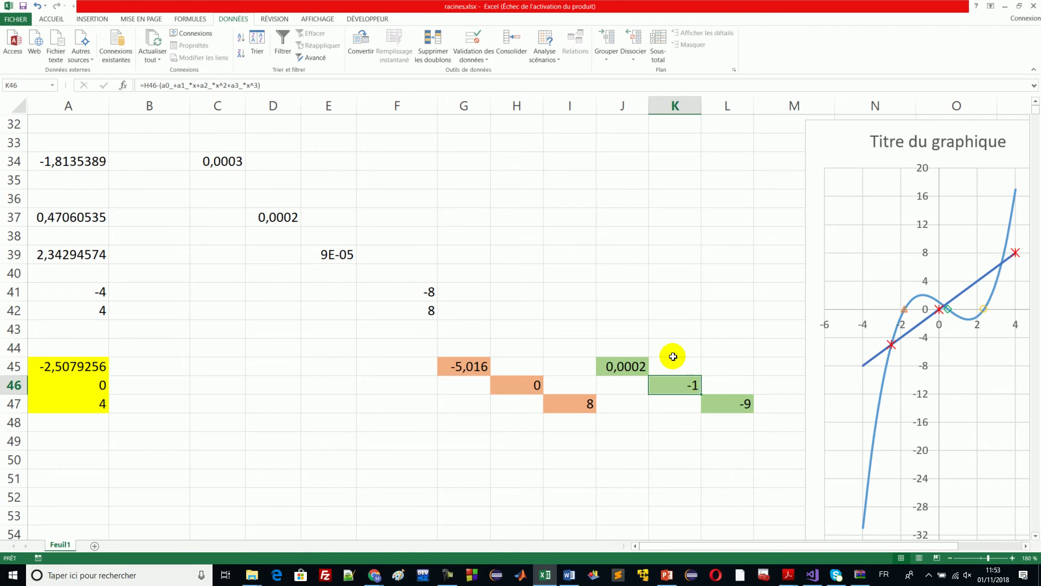
left_click(547, 64)
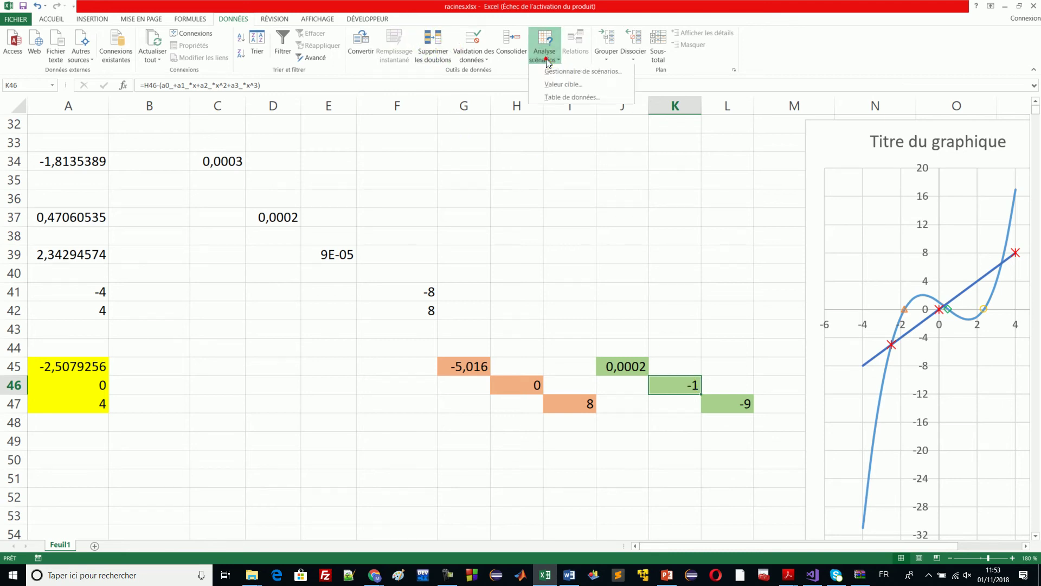
left_click(563, 85)
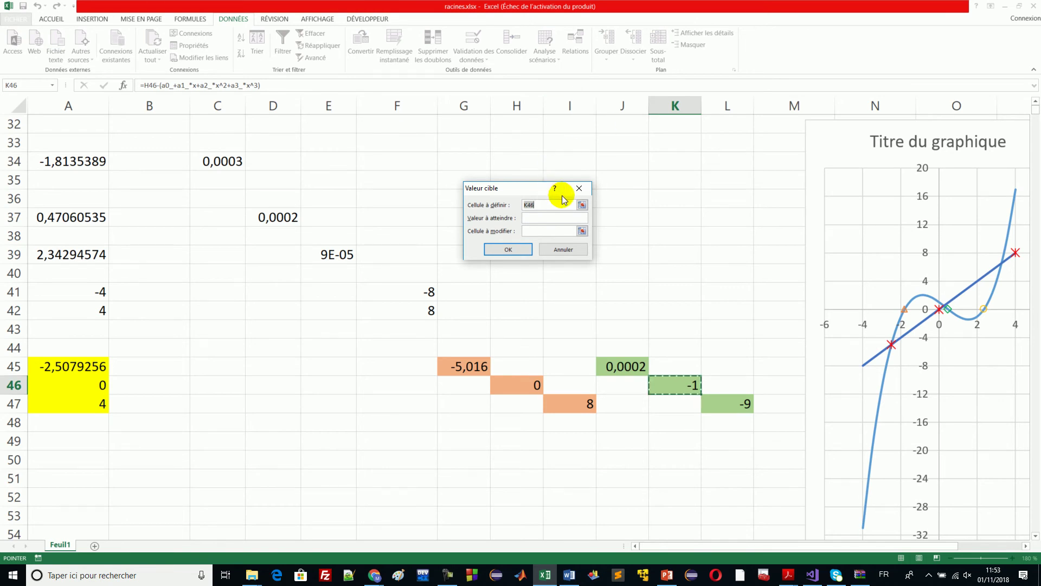
left_click(553, 218)
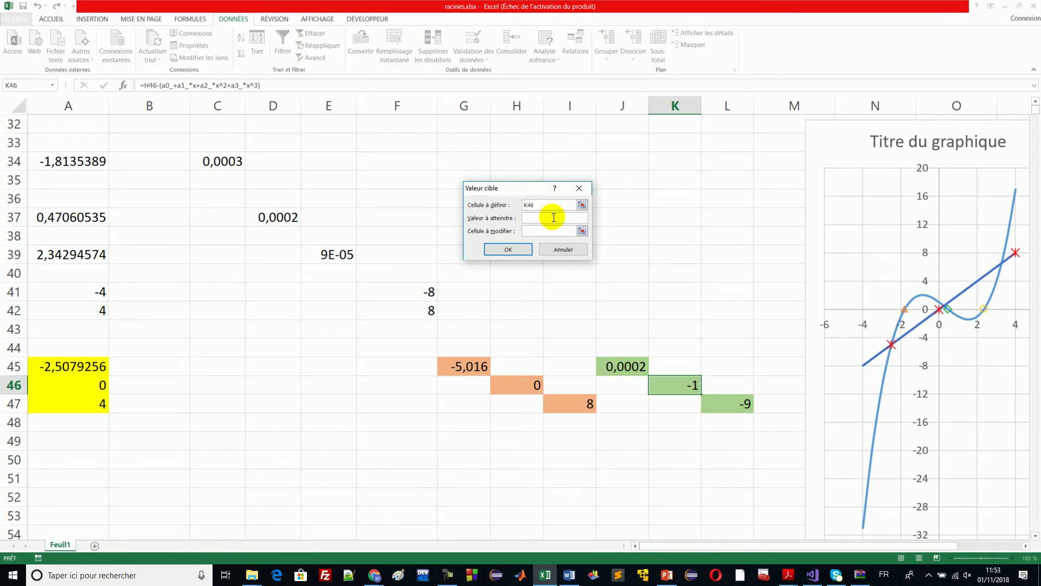
left_click(542, 231)
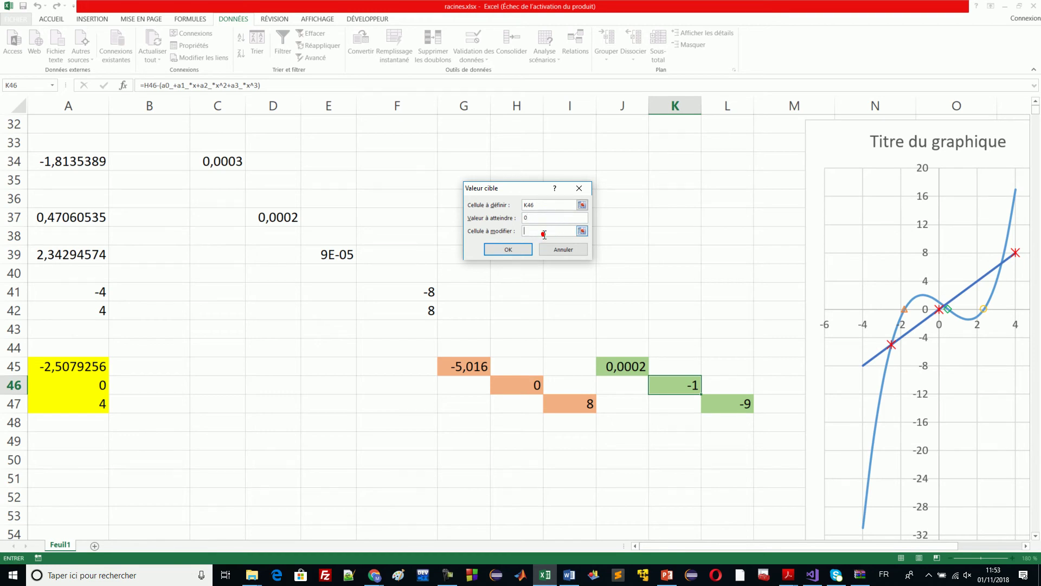
left_click(101, 387)
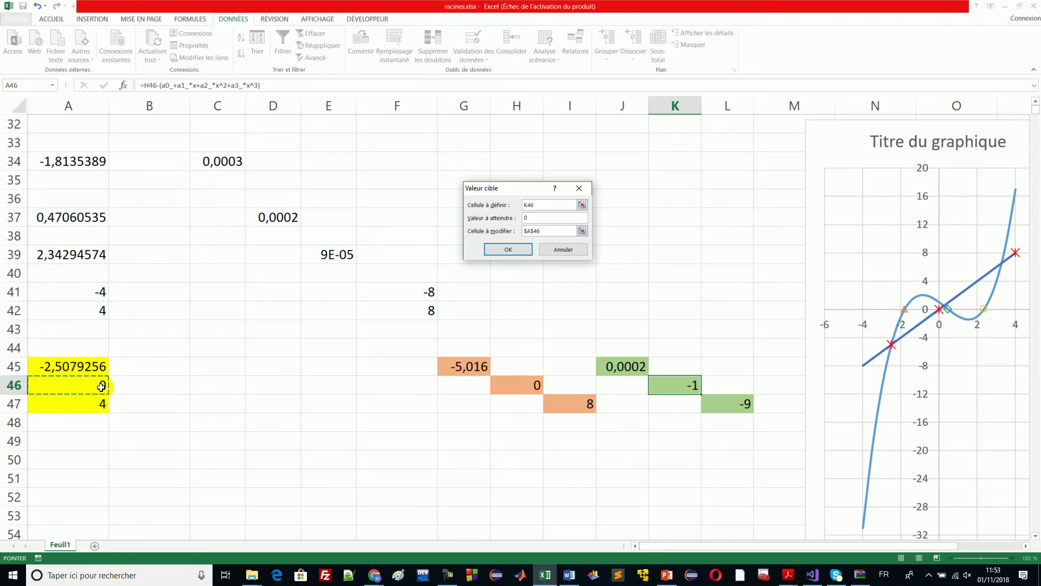
left_click(521, 251)
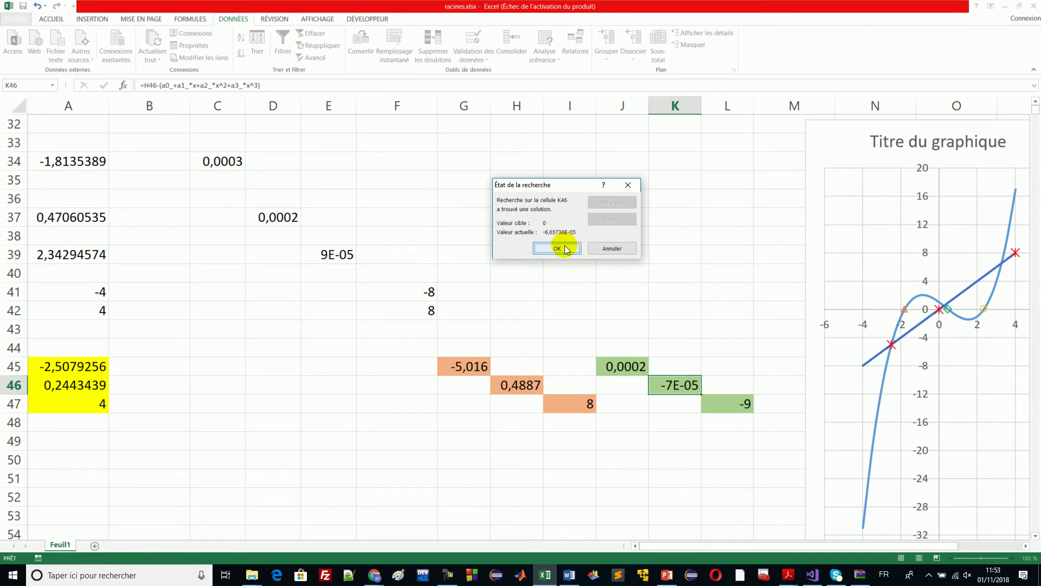
left_click(565, 245)
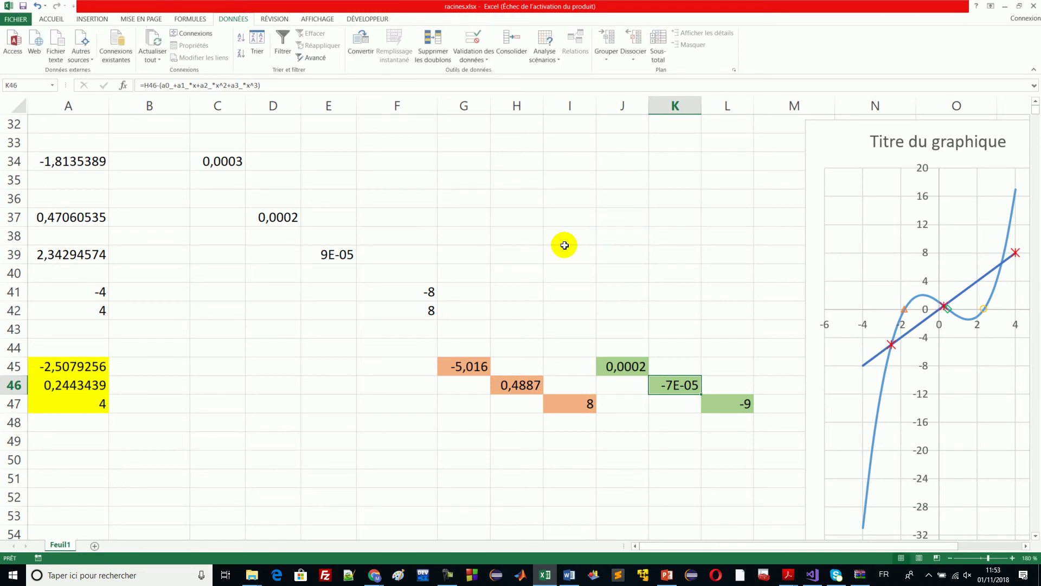
- Run Goal Seek to bring cell L47 to 0 by changing cell A47, and keep the solution
left_click(727, 406)
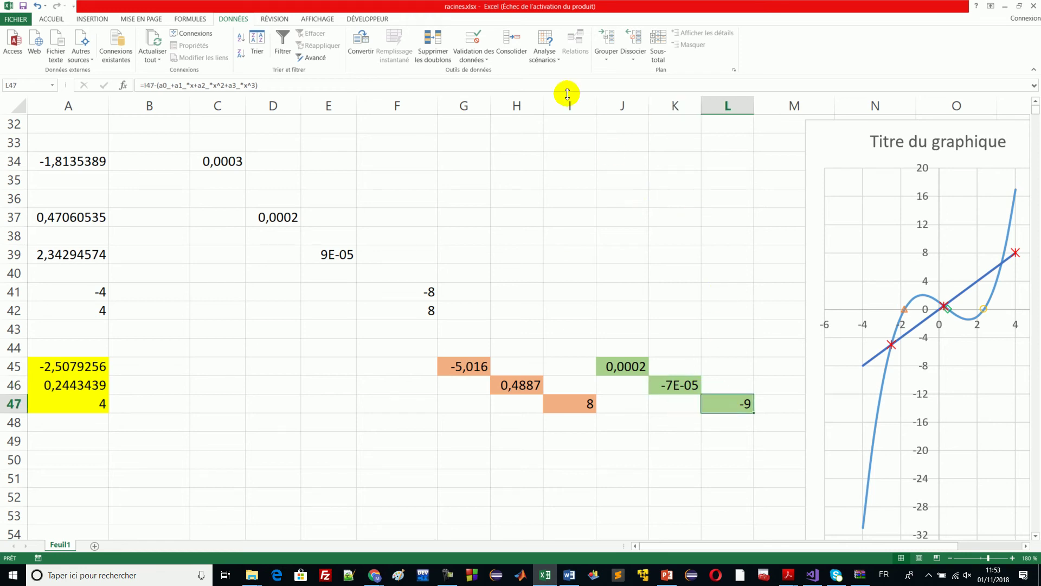
left_click(549, 63)
left_click(569, 85)
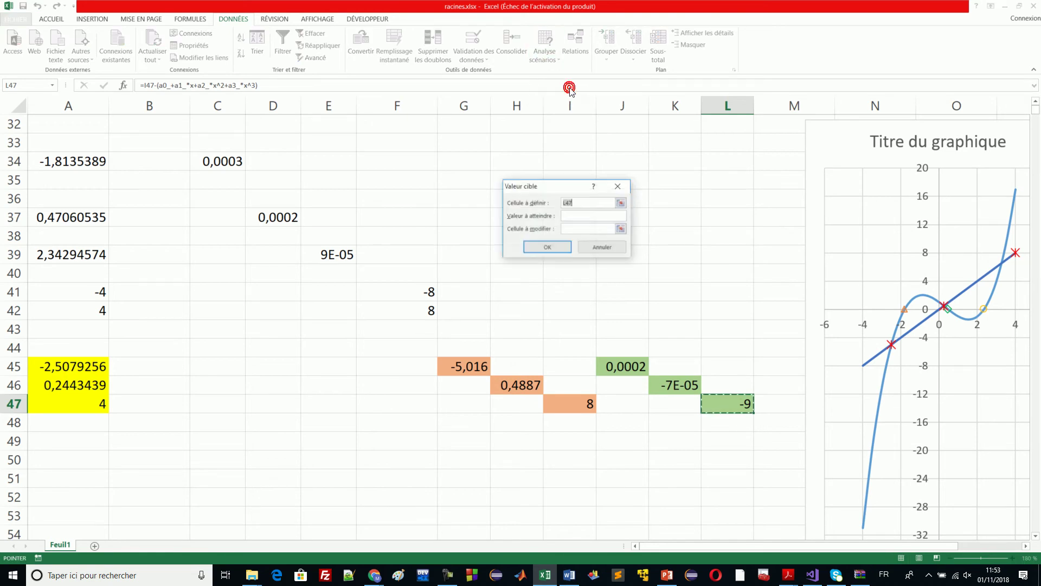
left_click(572, 218)
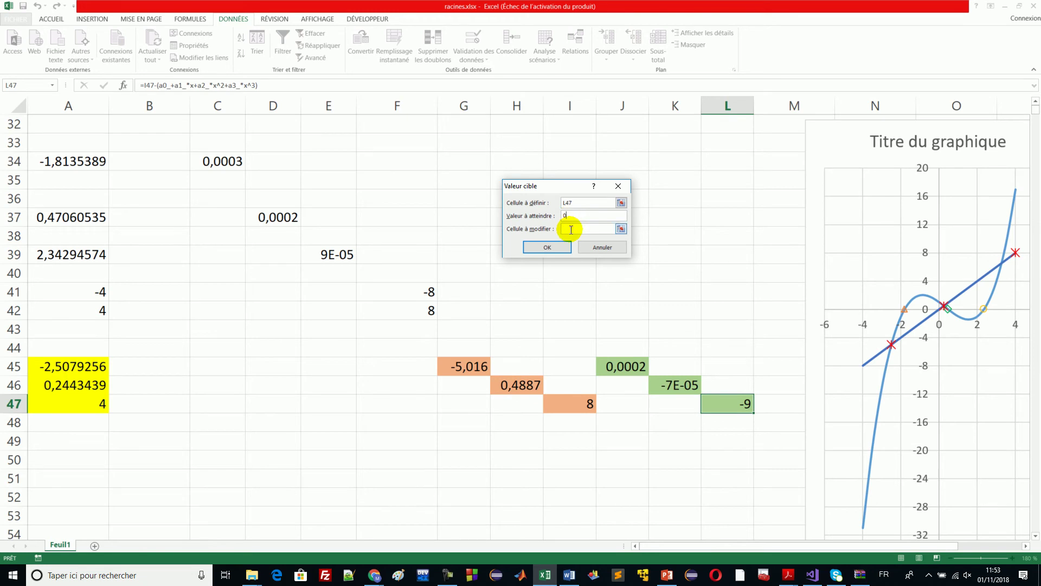
left_click(96, 402)
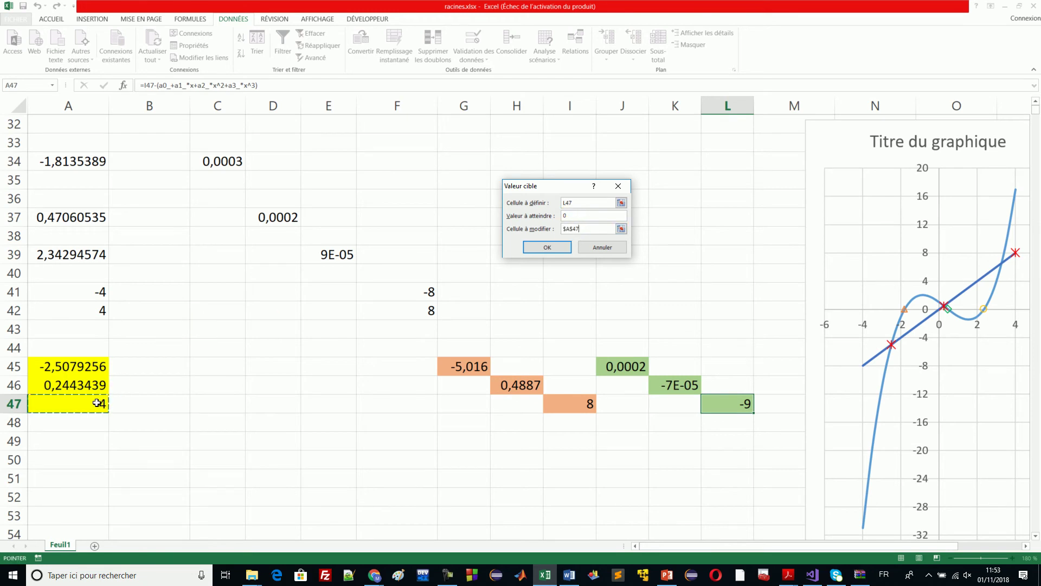
left_click(548, 248)
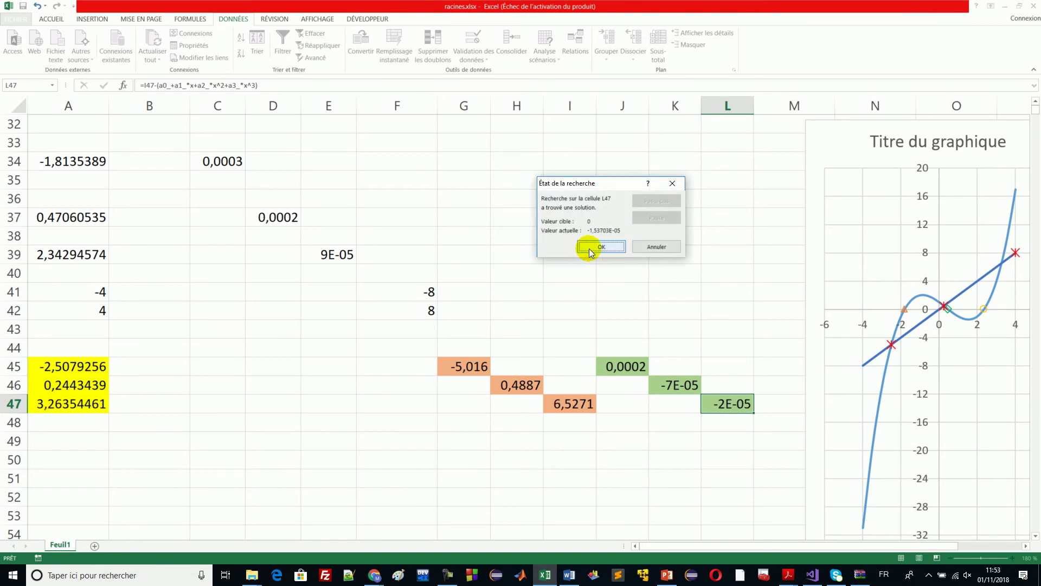
left_click(589, 248)
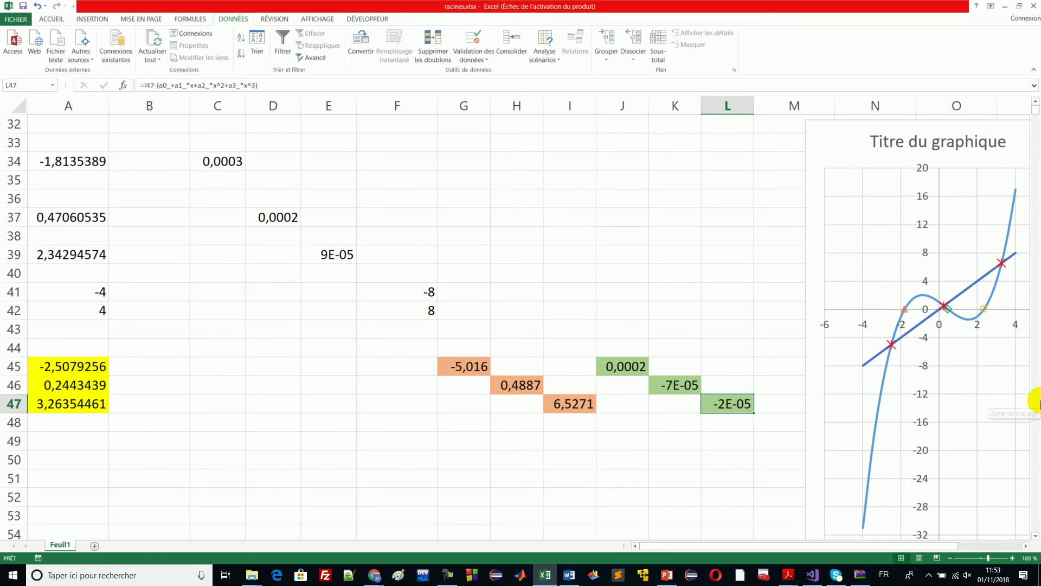
- Move the chart to the top of the sheet, with its upper-left corner in cell G1, and bring the whole chart into view
left_click_drag(843, 130, 476, 135)
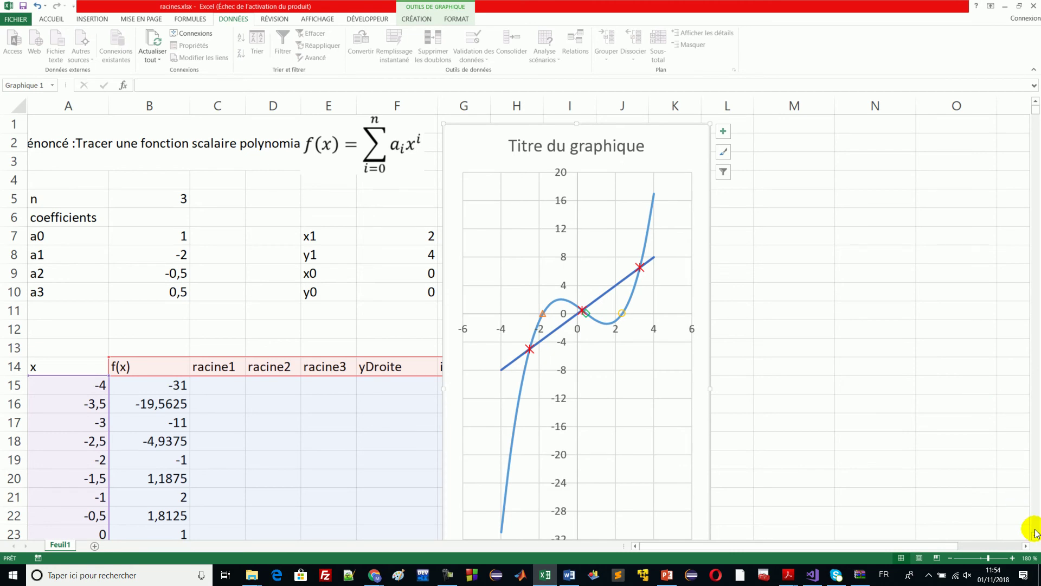
left_click(950, 558)
left_click(950, 559)
left_click(950, 558)
left_click(950, 559)
left_click(950, 558)
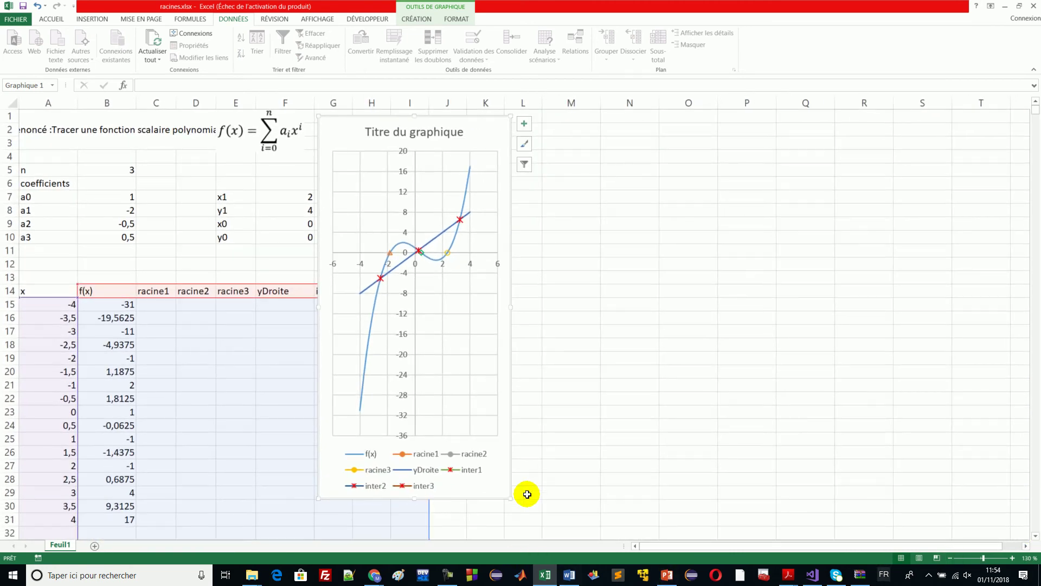
- Enlarge the chart from its lower-right corner so it extends to column M and row 31
left_click_drag(509, 498, 606, 521)
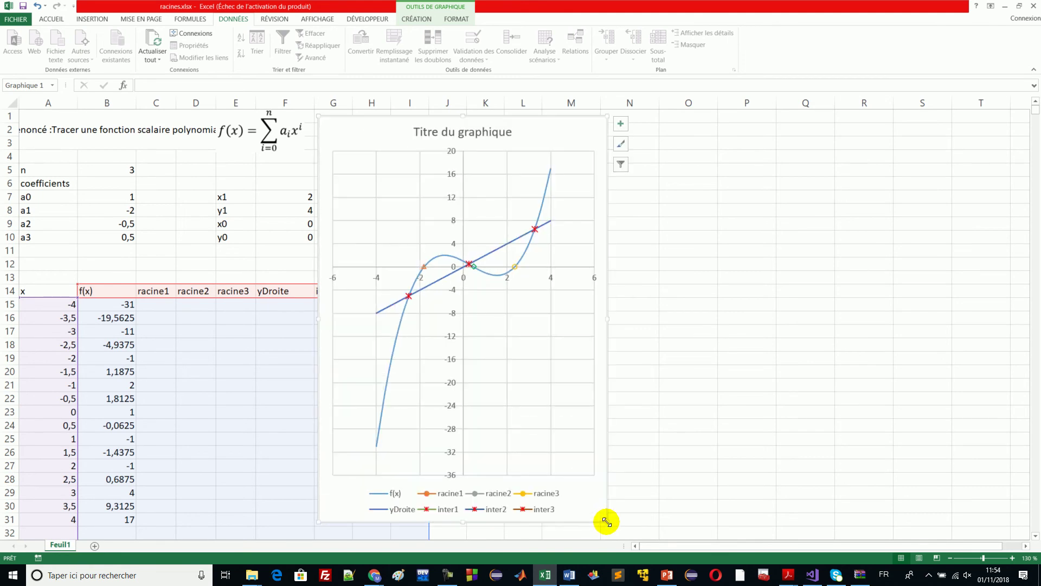
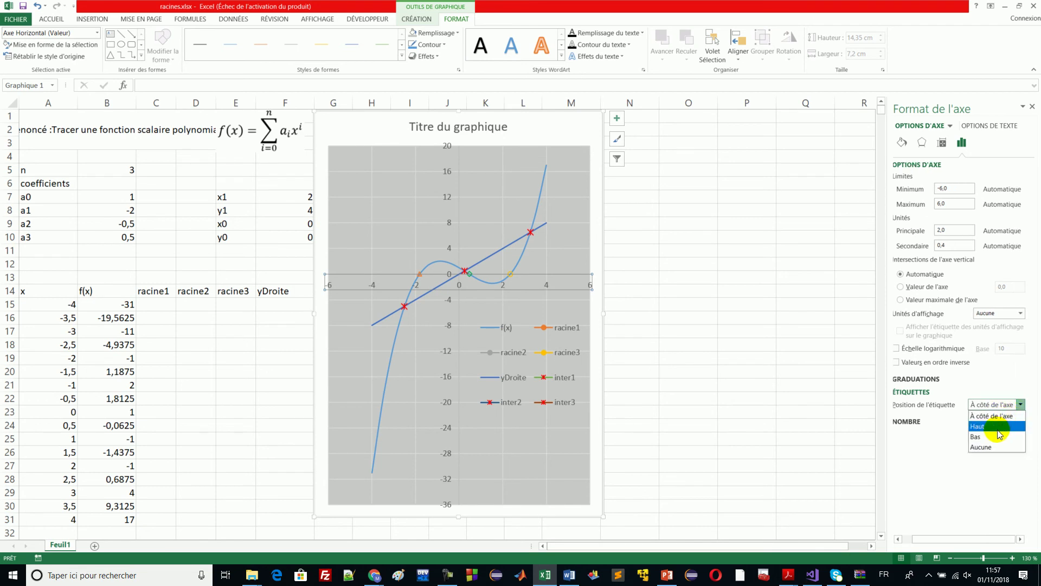
- Set the label position of both the horizontal and the vertical chart axis to Bas (low)
left_click(999, 437)
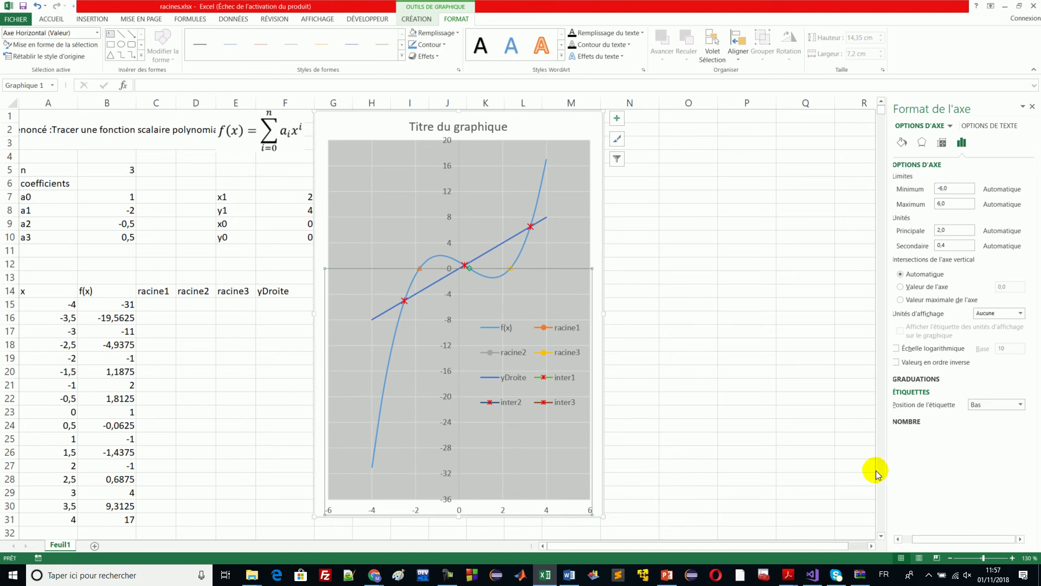
left_click(448, 371)
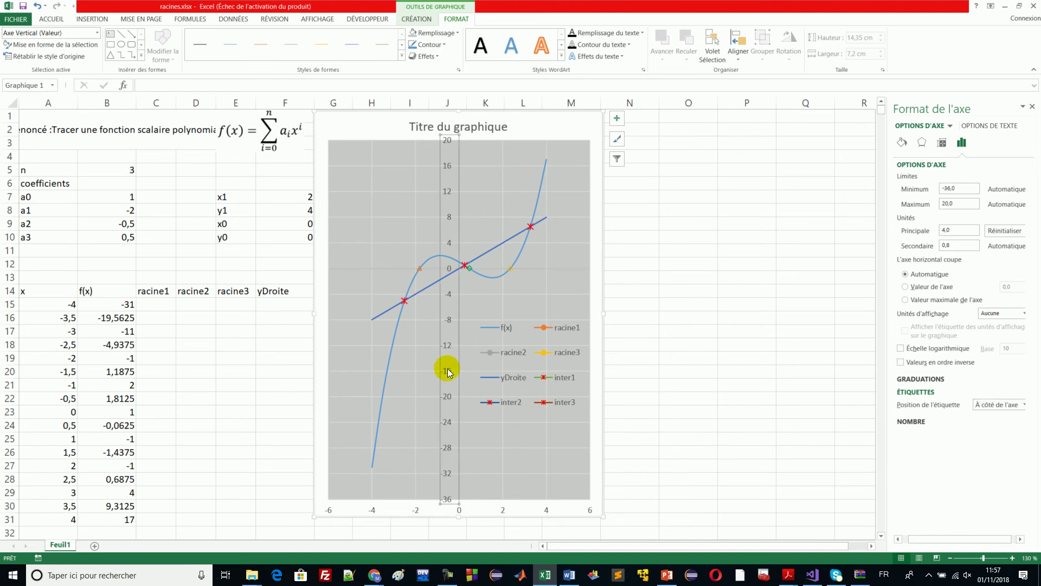
left_click(1028, 405)
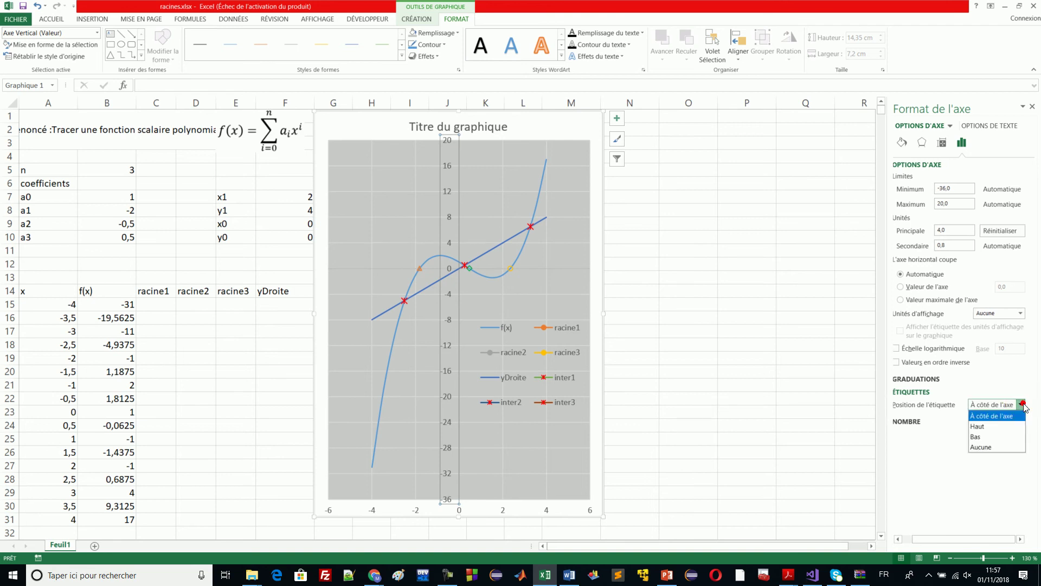
left_click(985, 437)
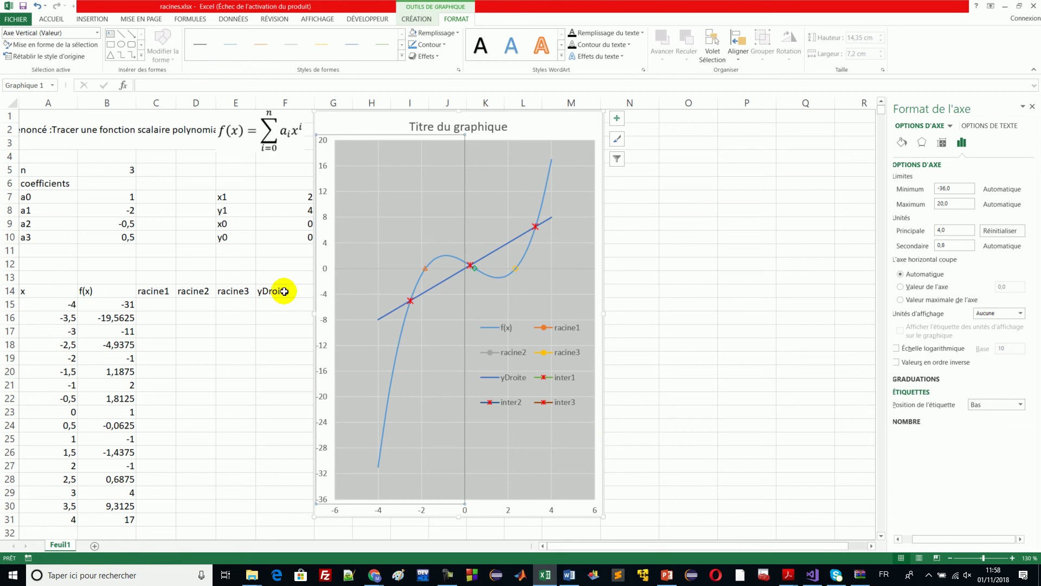
- Set the vertical axis limits of the chart to a minimum of -20 and a maximum of 12
left_click(326, 277)
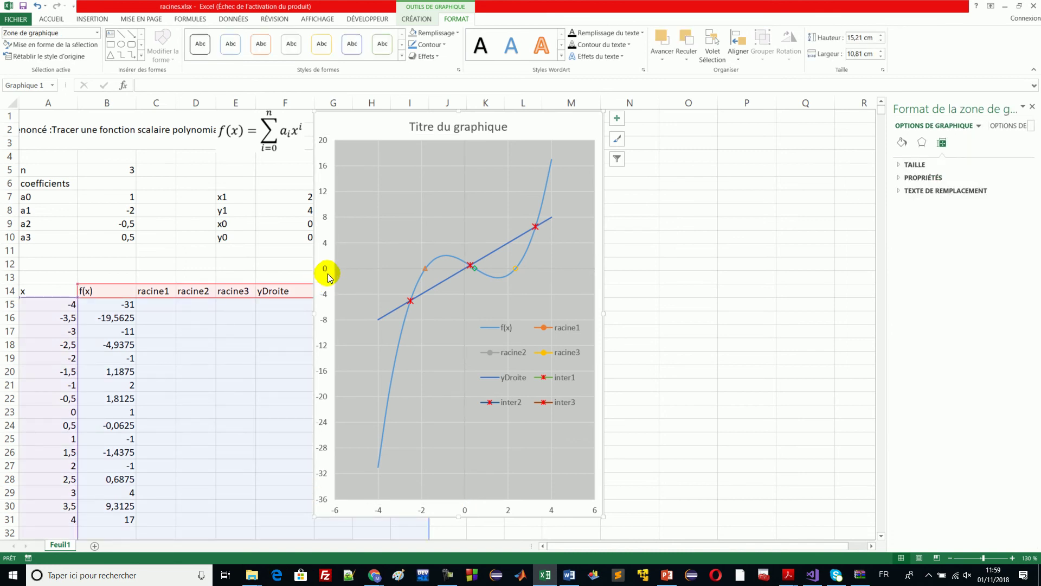
left_click(327, 274)
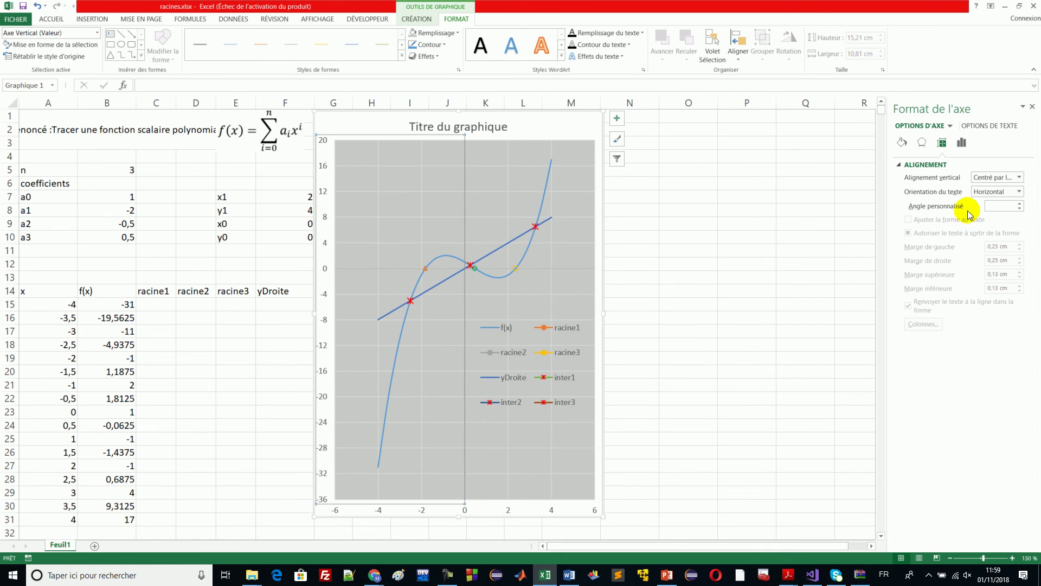
left_click(962, 145)
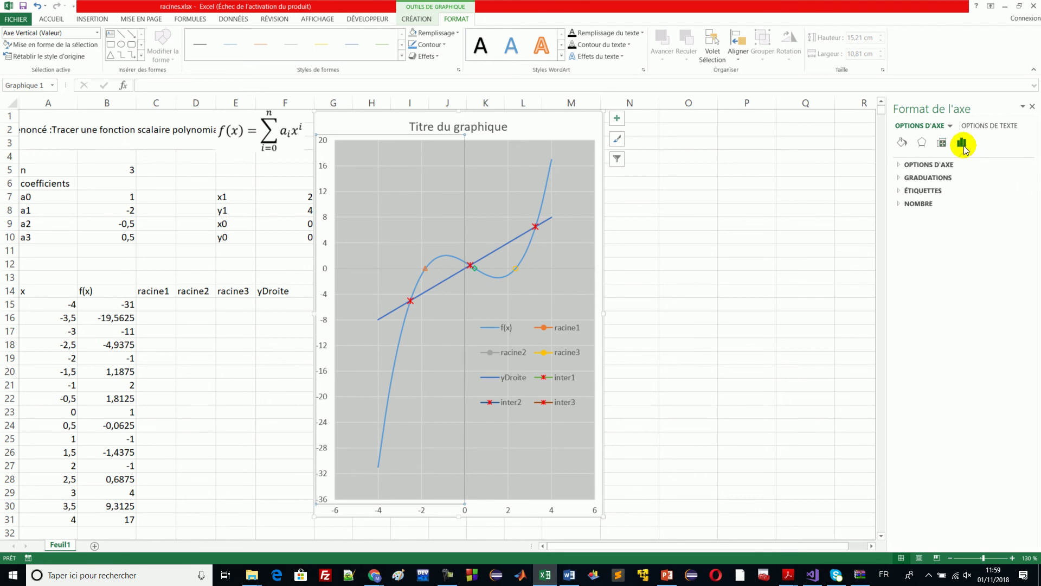
left_click(901, 165)
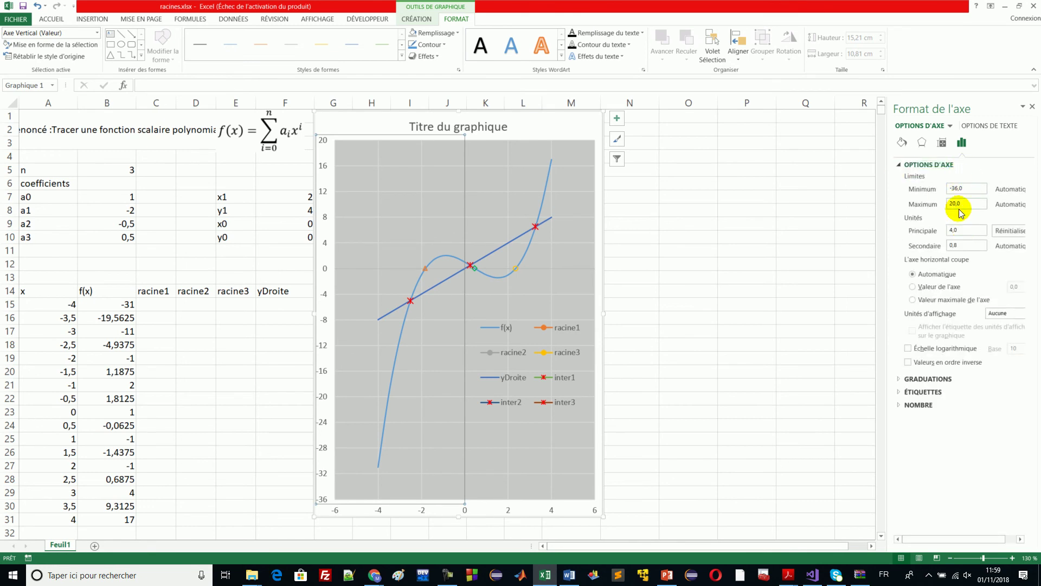
left_click_drag(969, 190, 930, 188)
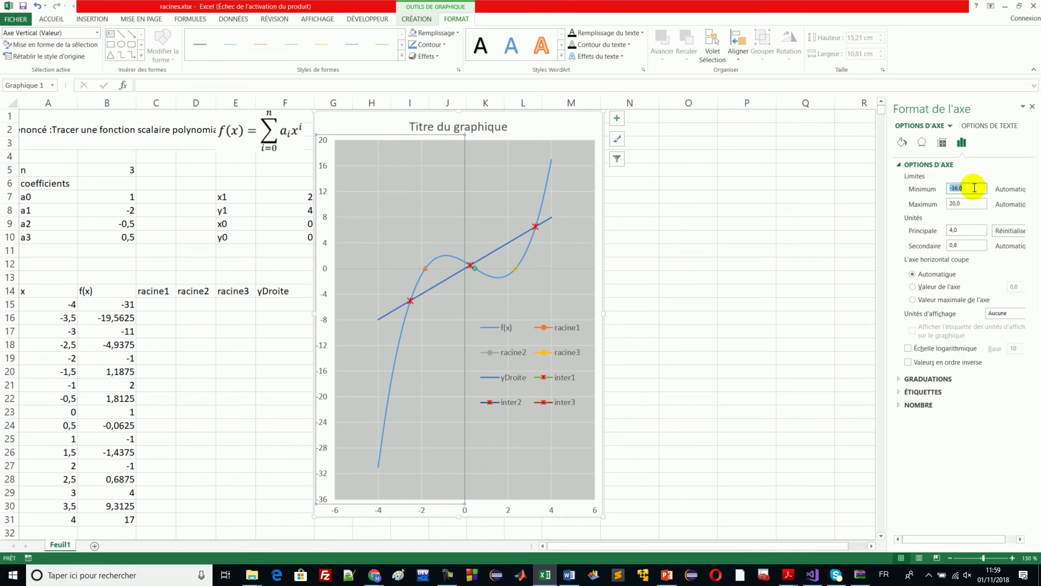
type("-20")
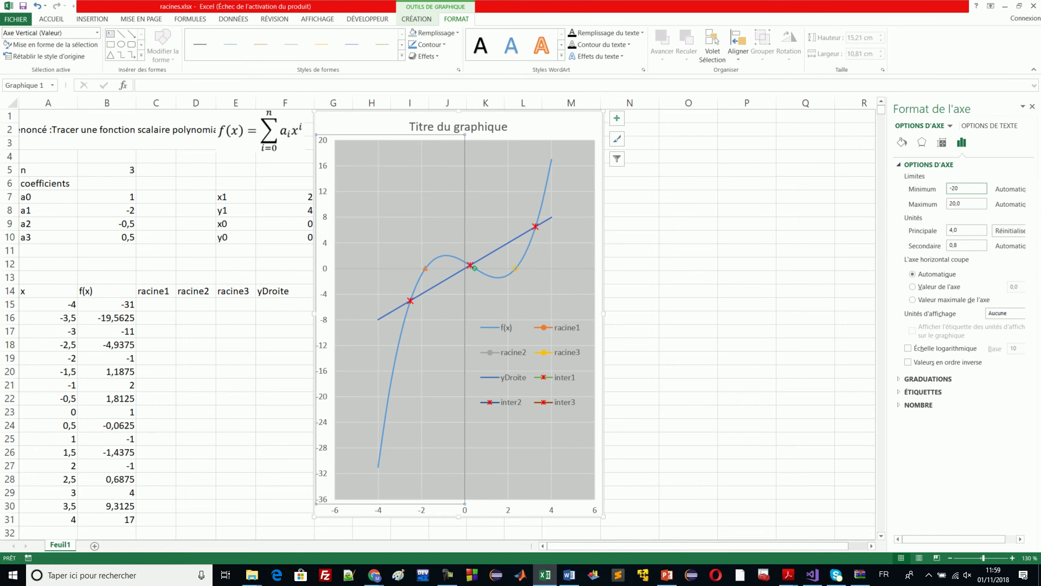
left_click(965, 203)
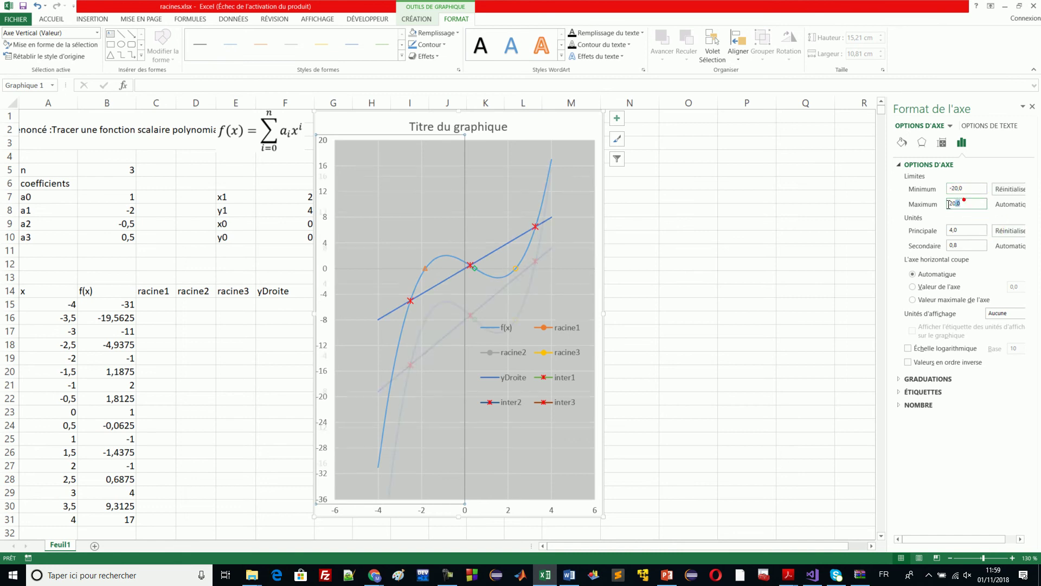
left_click_drag(964, 202, 923, 205)
type("12")
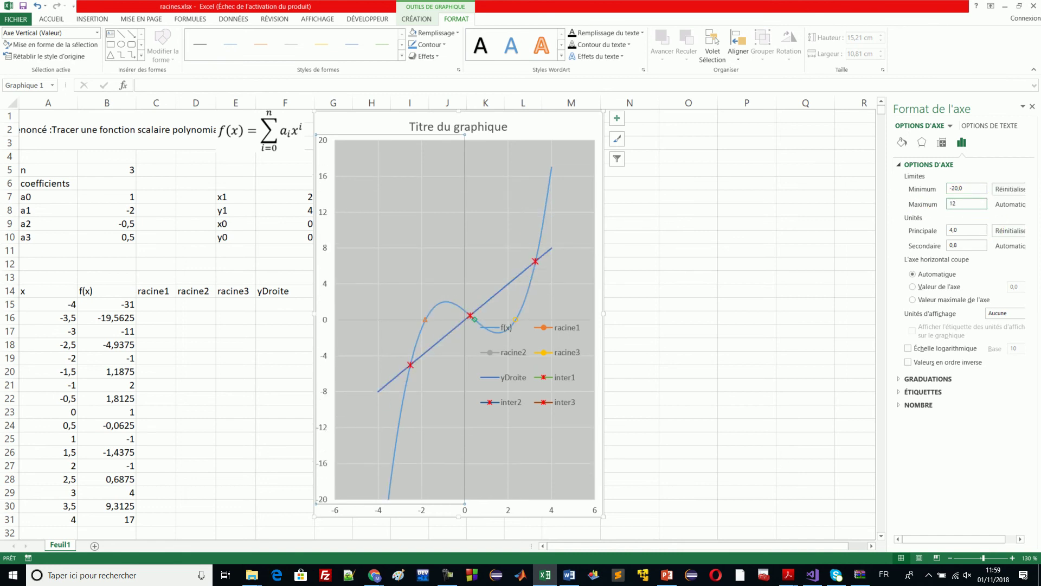
left_click(960, 231)
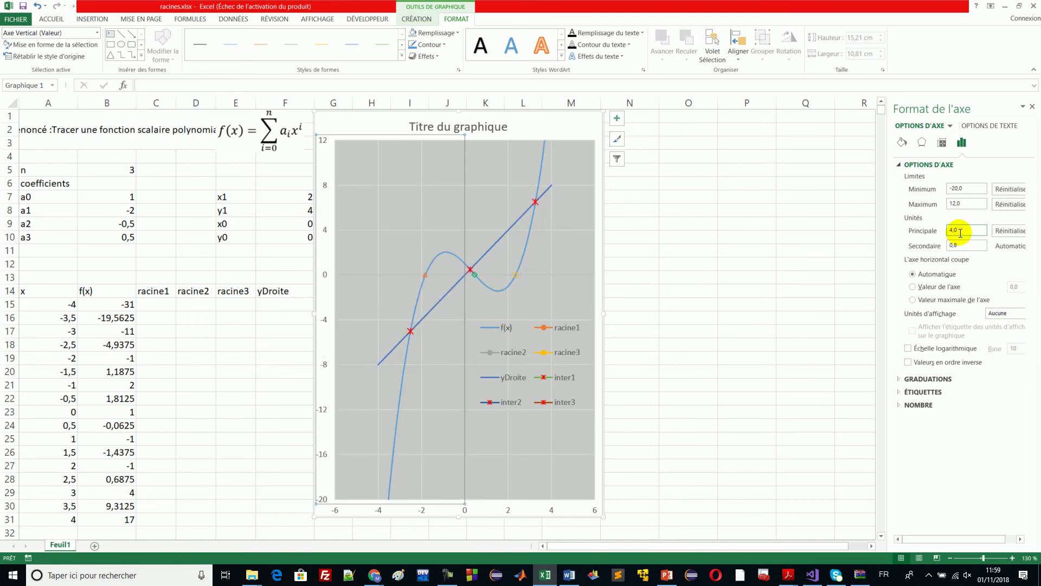